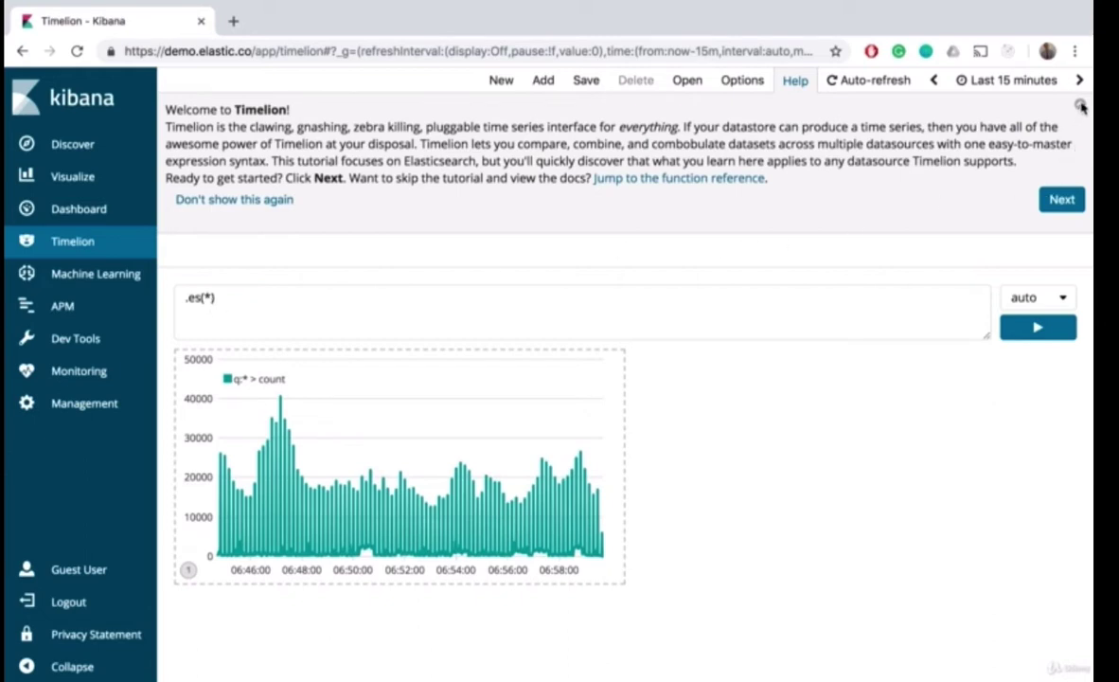
- Page through the Timelion welcome tutorial, opt out of showing it again, and dismiss the error notice
click(1061, 199)
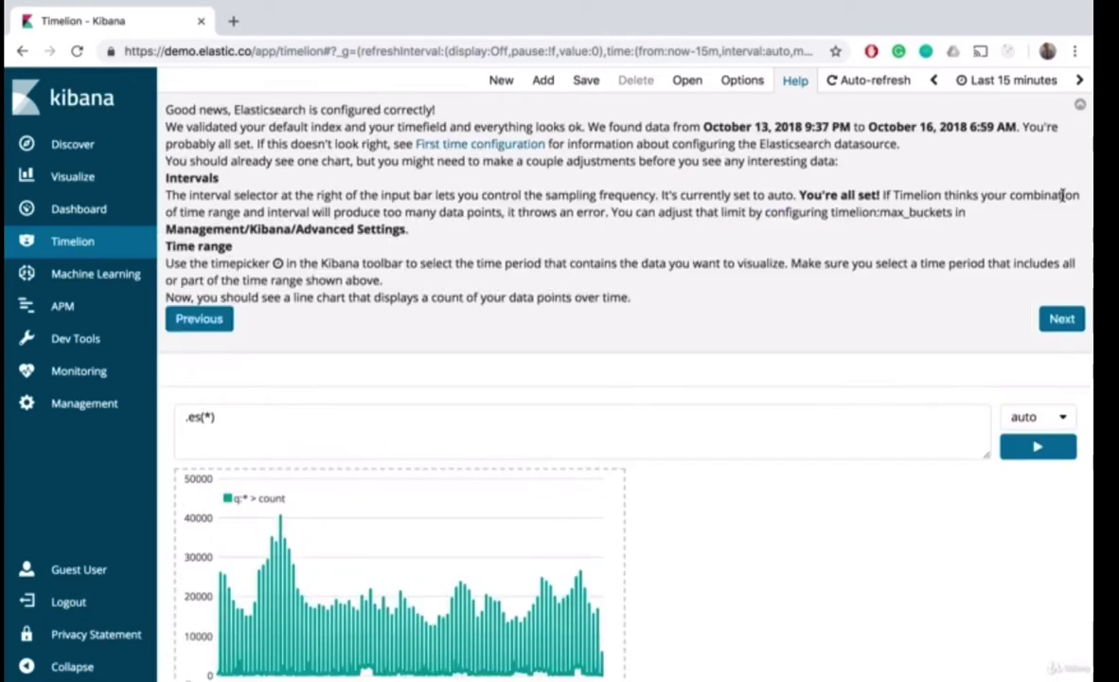
click(1060, 316)
click(1059, 355)
click(1060, 371)
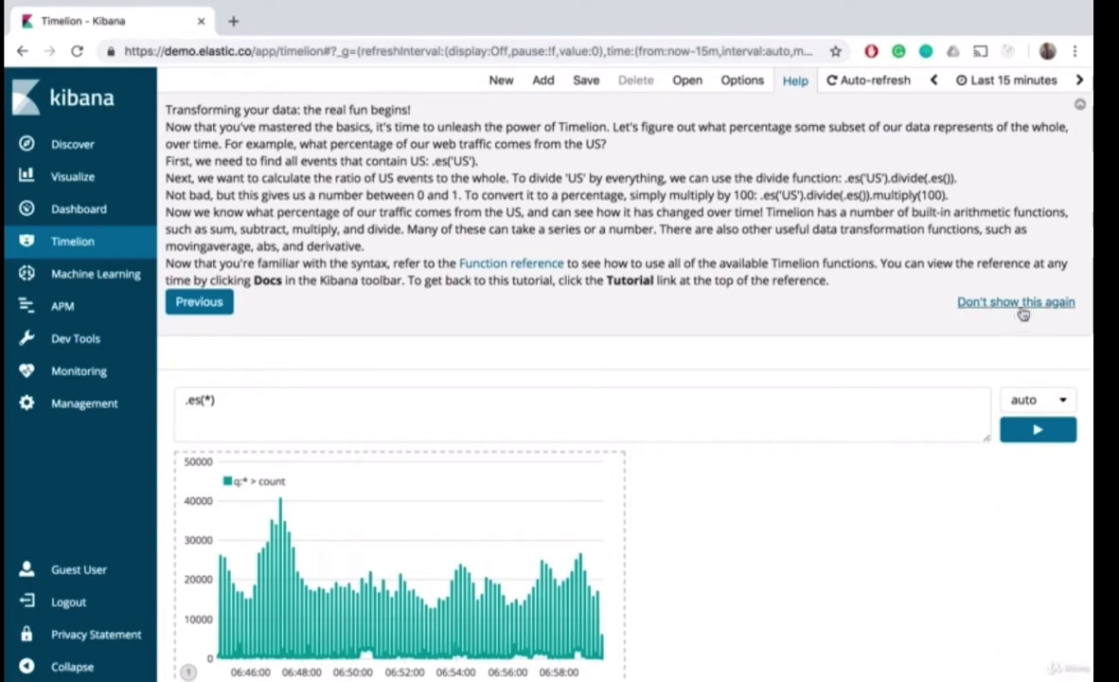
click(985, 302)
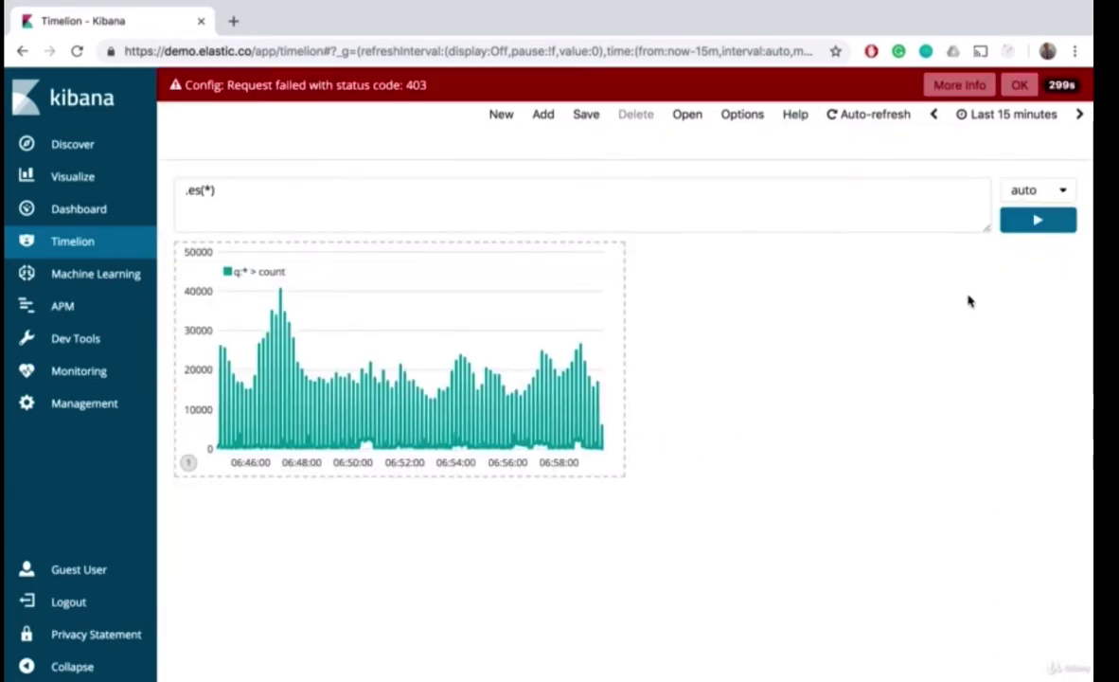
click(1009, 84)
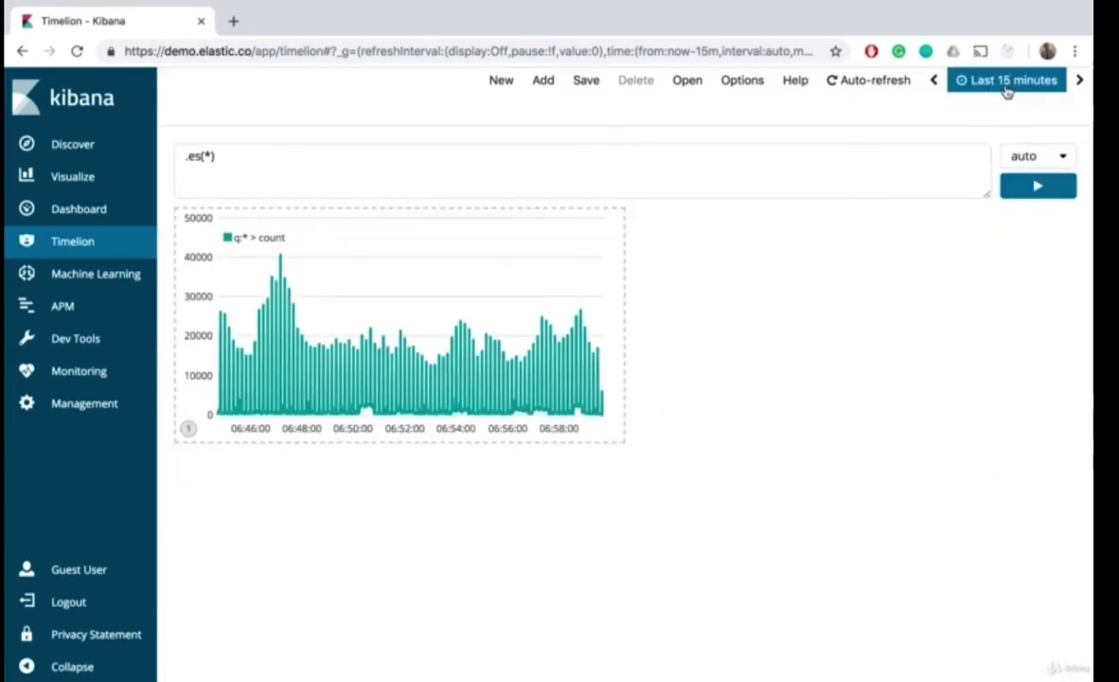
- Add the argument index=kibana_sample_data_flights to the .es(*) expression, followed by a comma for another argument
click(185, 159)
key(ctrl+a)
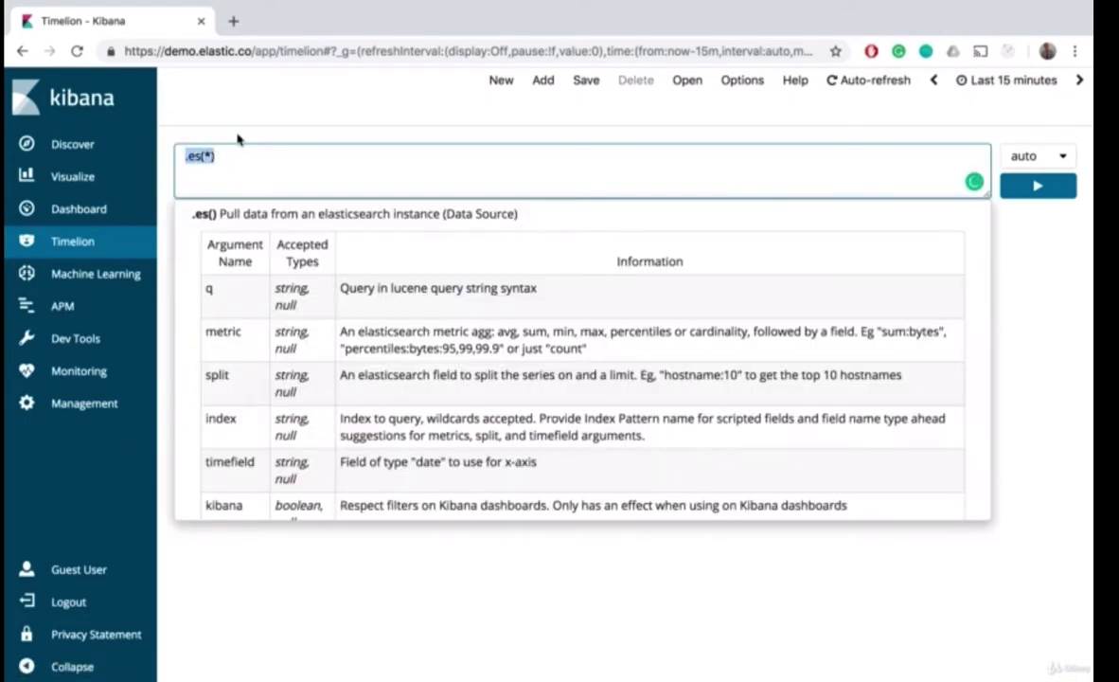
click(284, 236)
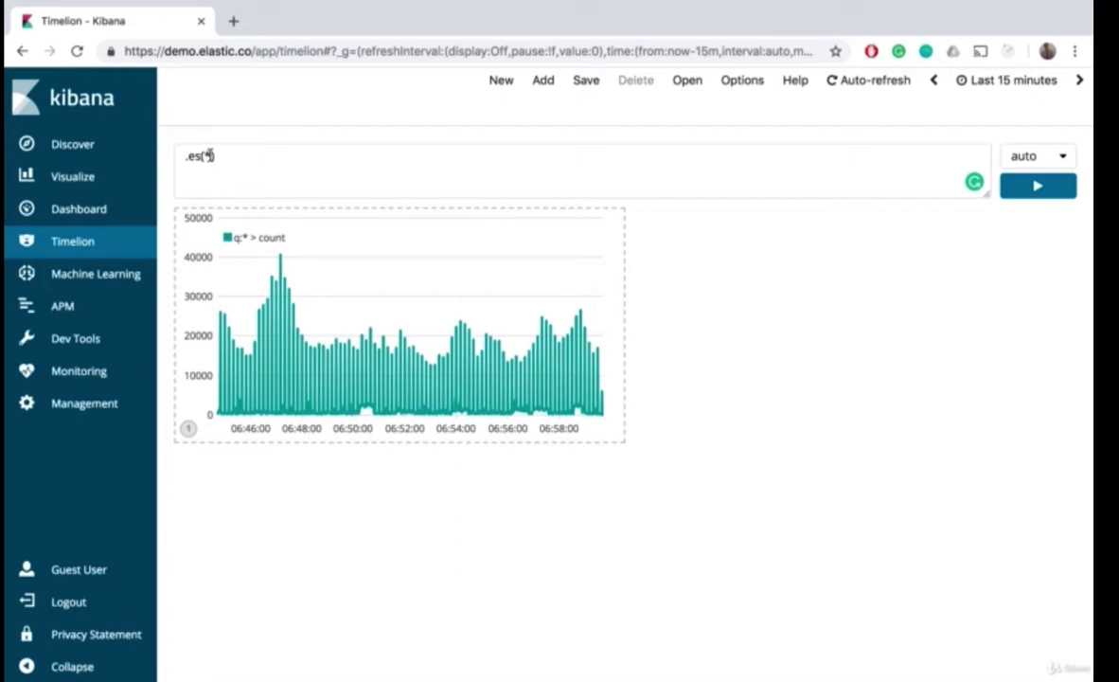
click(209, 156)
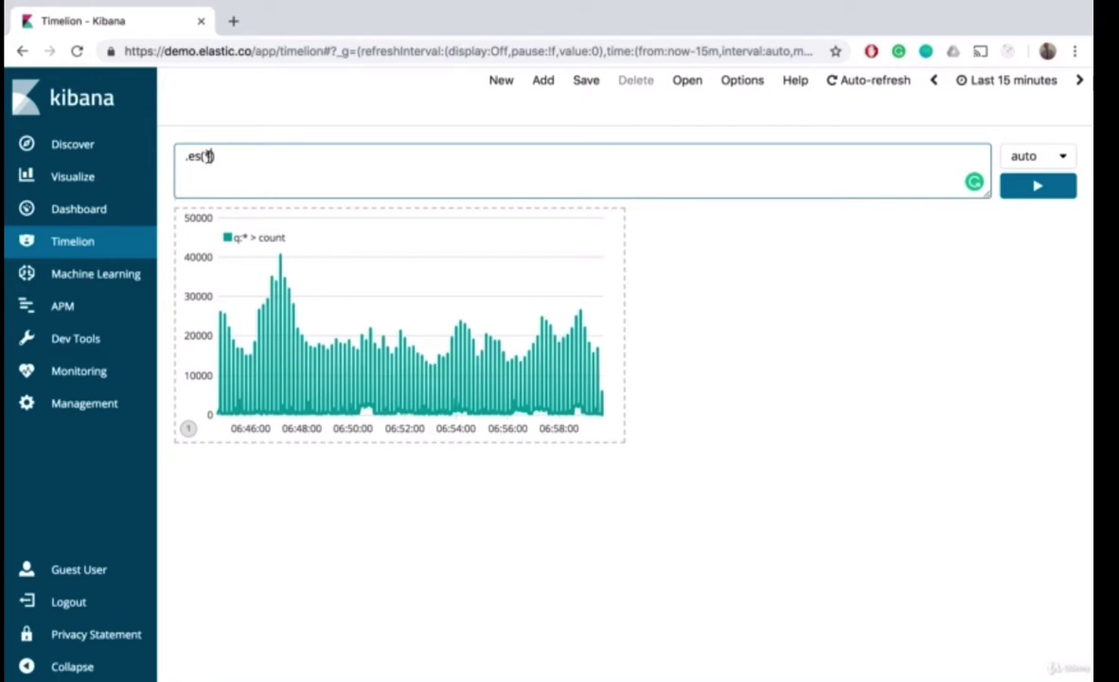
text(, )
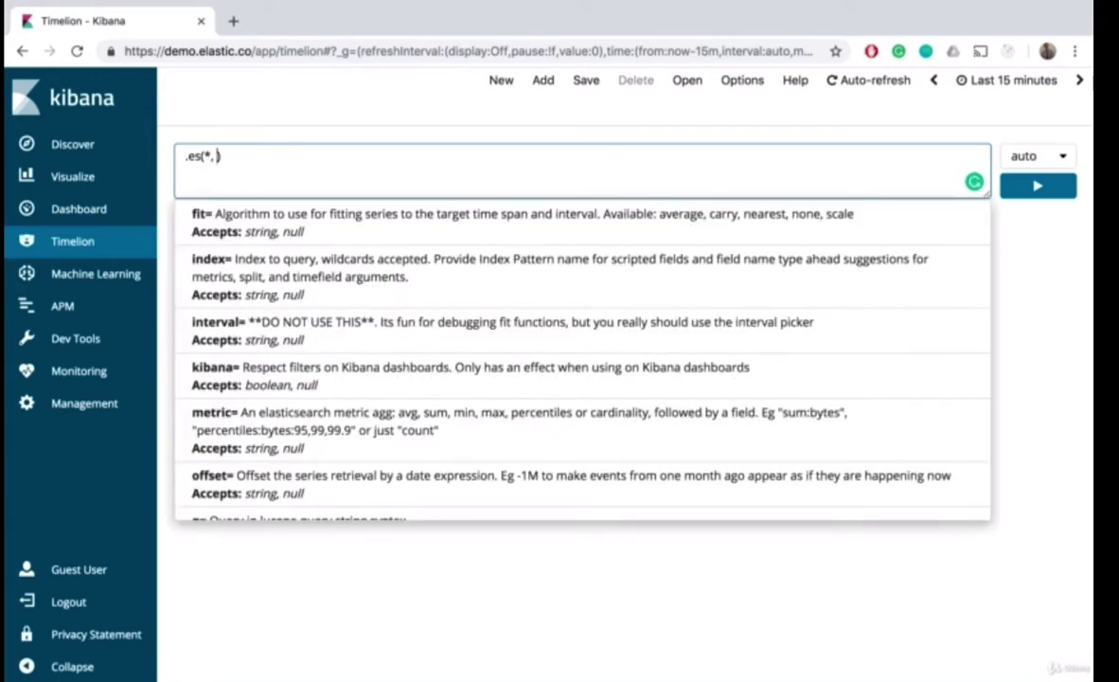
text(inde)
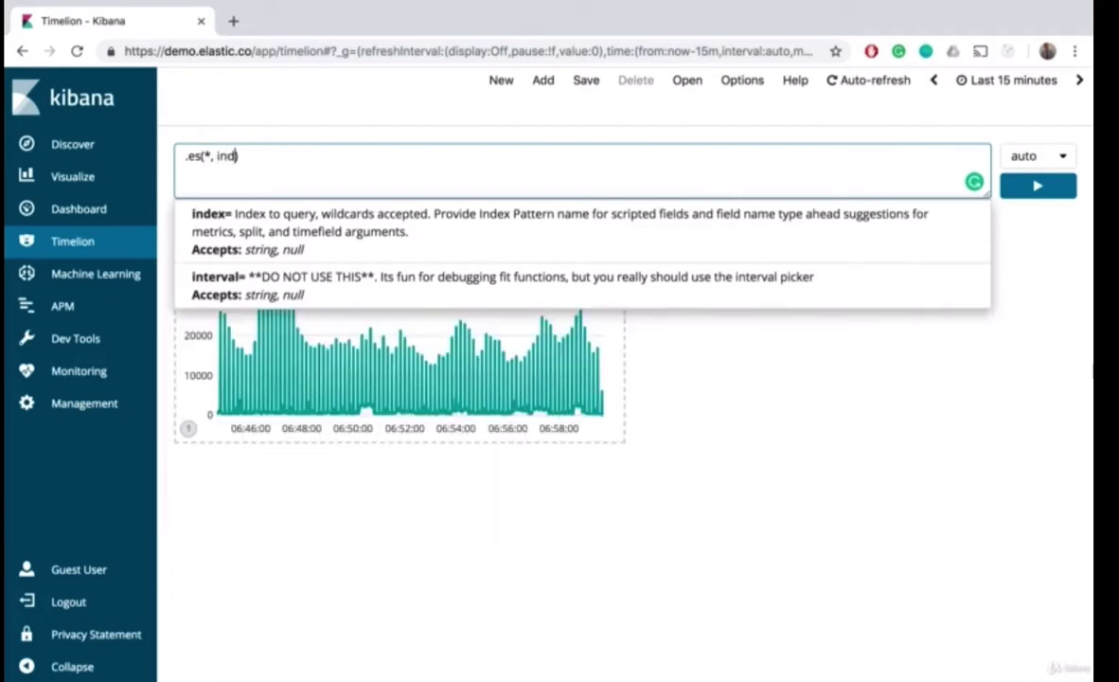
text(x=)
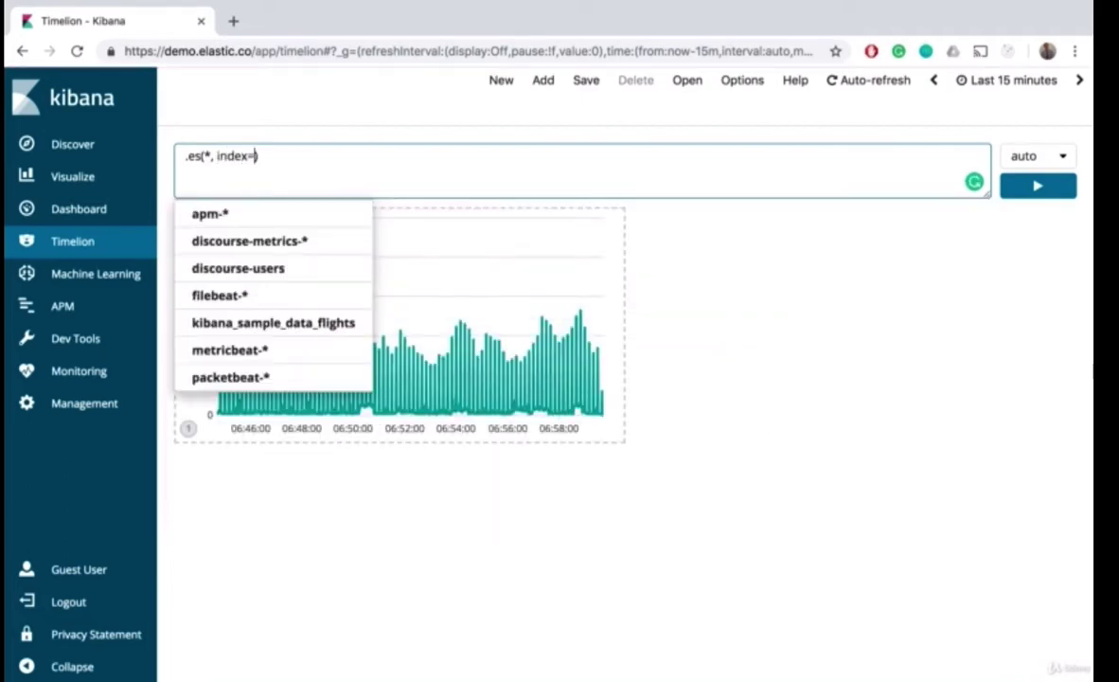
click(235, 323)
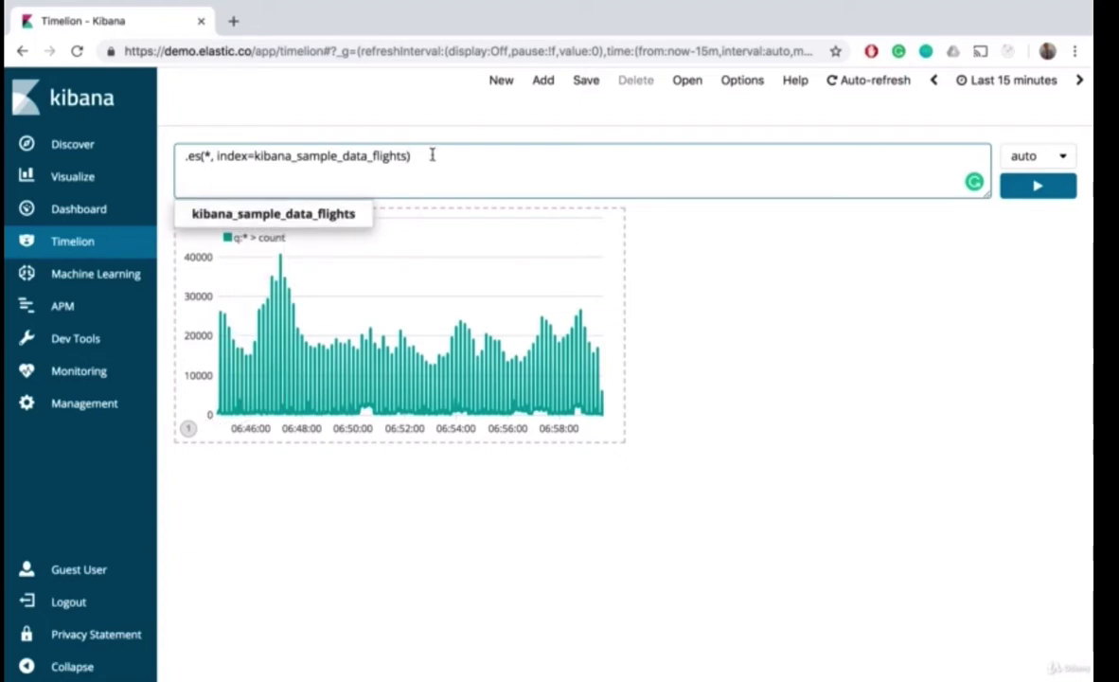
text(, )
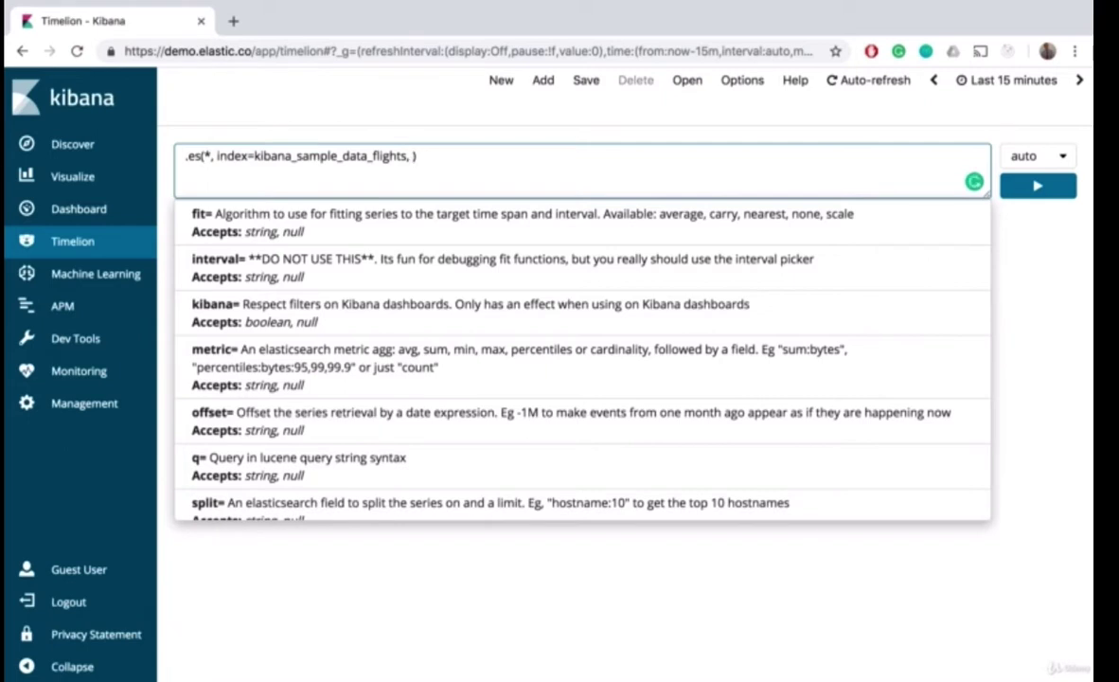
text(inter)
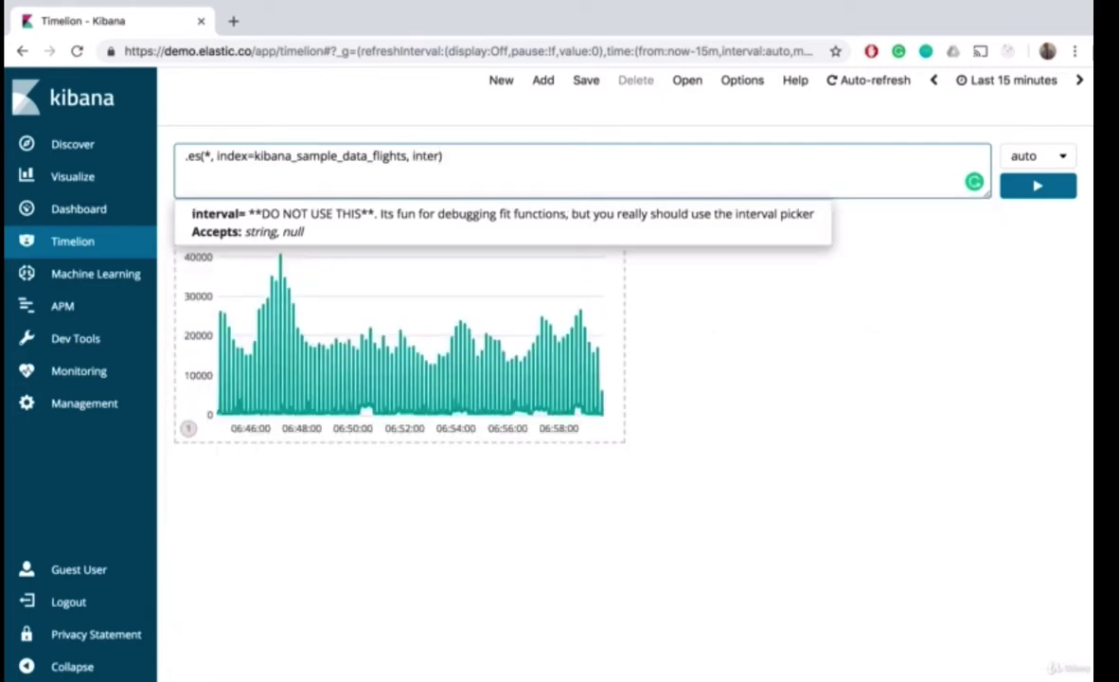
text(va)
key(BackSpace)
key(BackSpace)
key(BackSpace)
key(BackSpace)
key(BackSpace)
key(BackSpace)
key(BackSpace)
key(BackSpace)
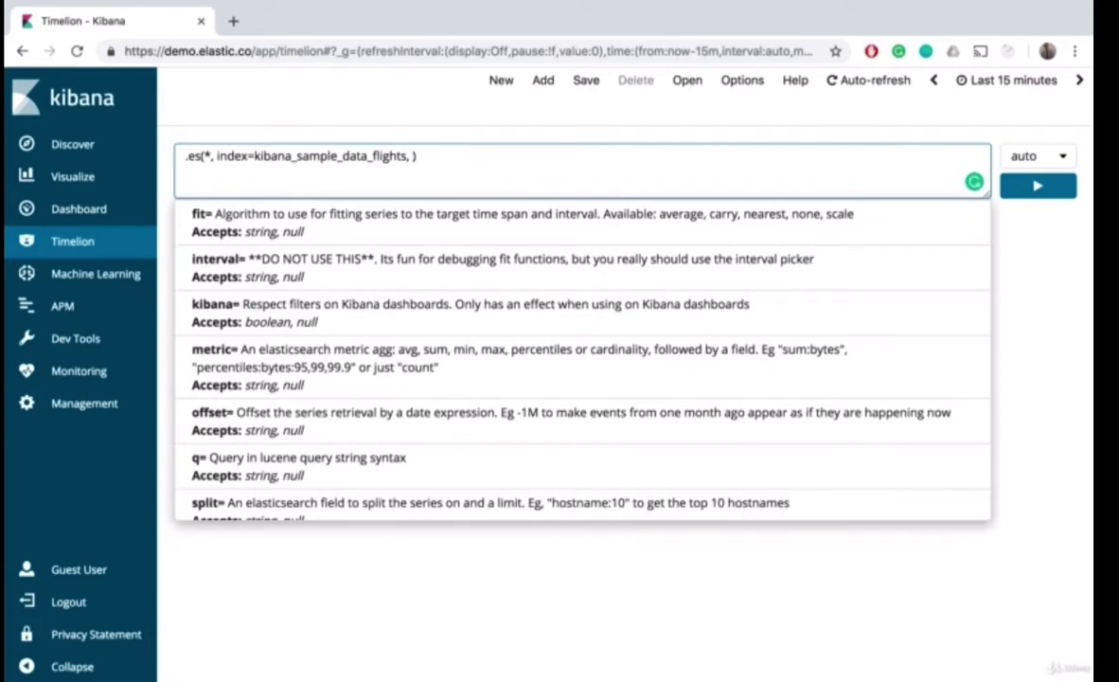
- Add timefield=timestamp as the last argument of the .es() expression and run it
text(timefield=)
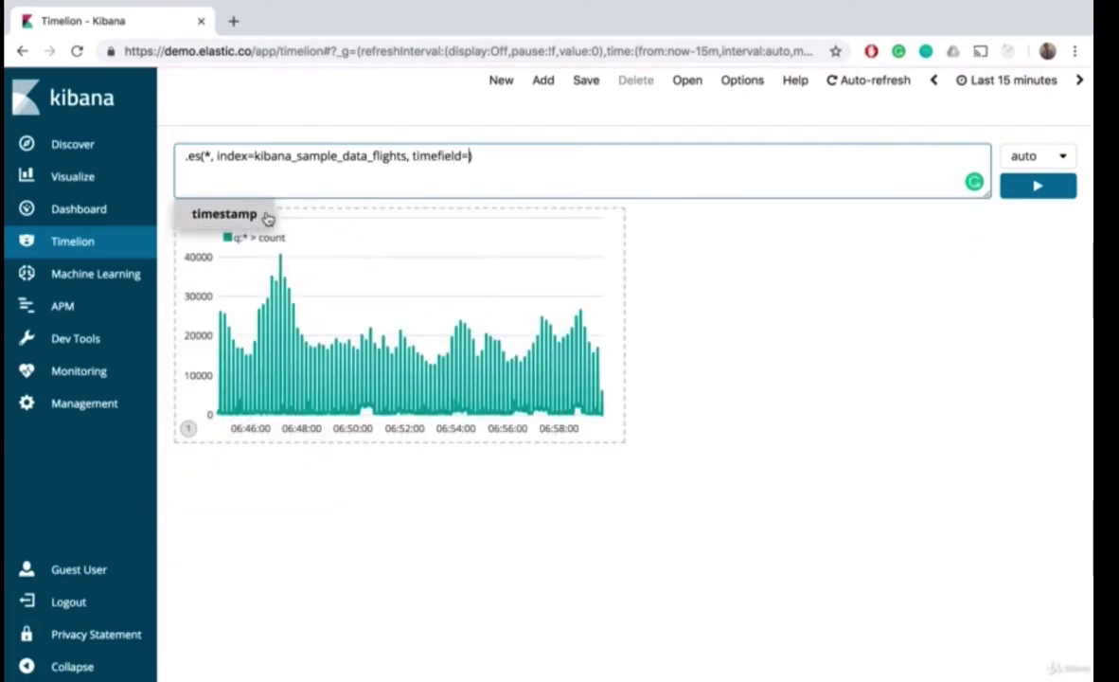
click(227, 208)
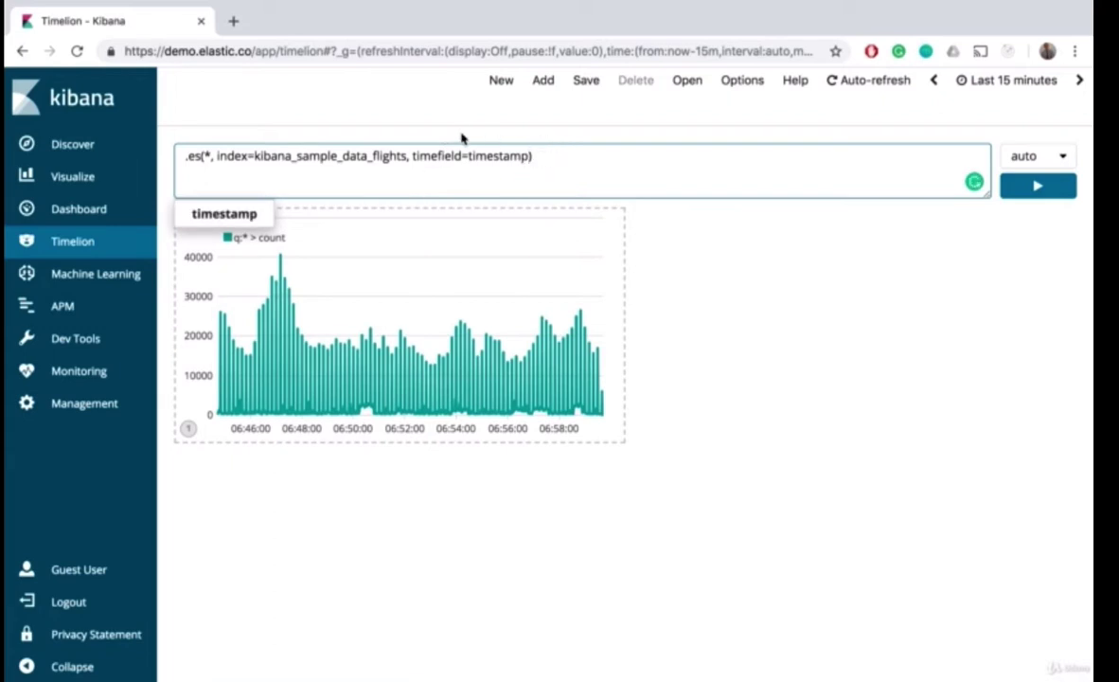
click(205, 157)
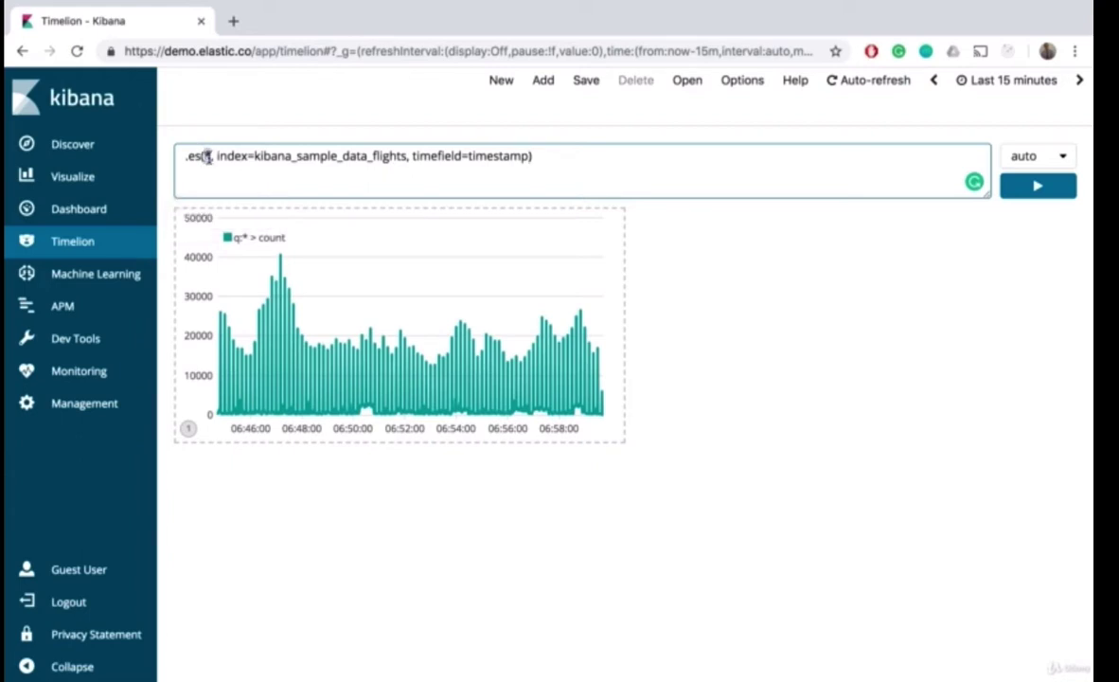
drag(218, 156, 530, 157)
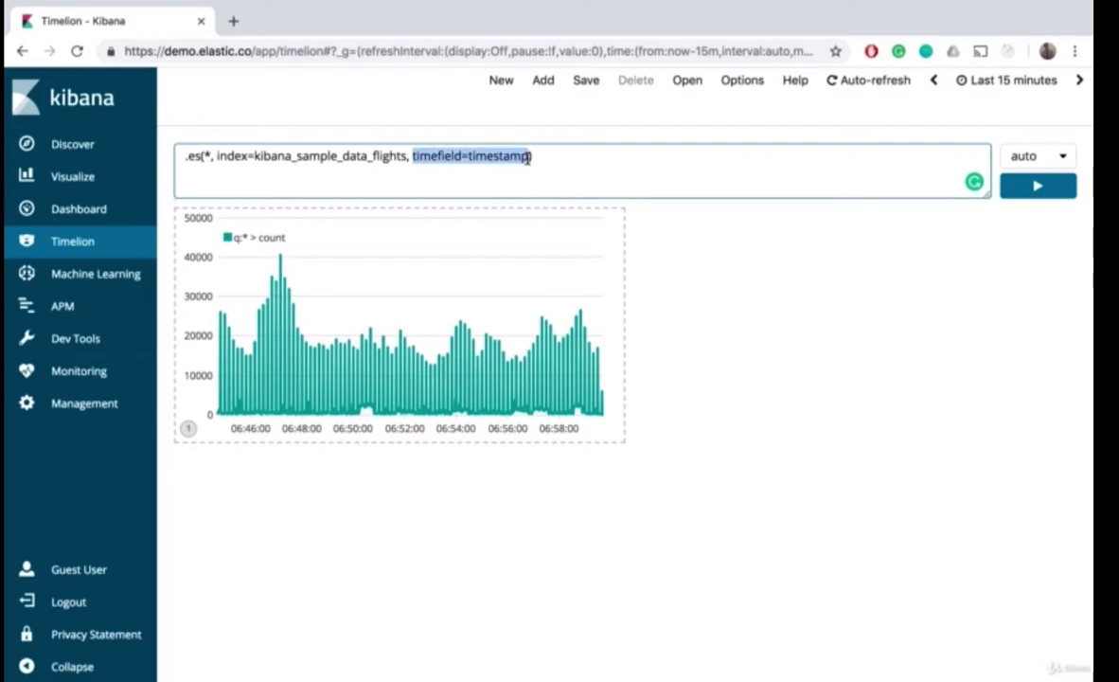
click(1033, 186)
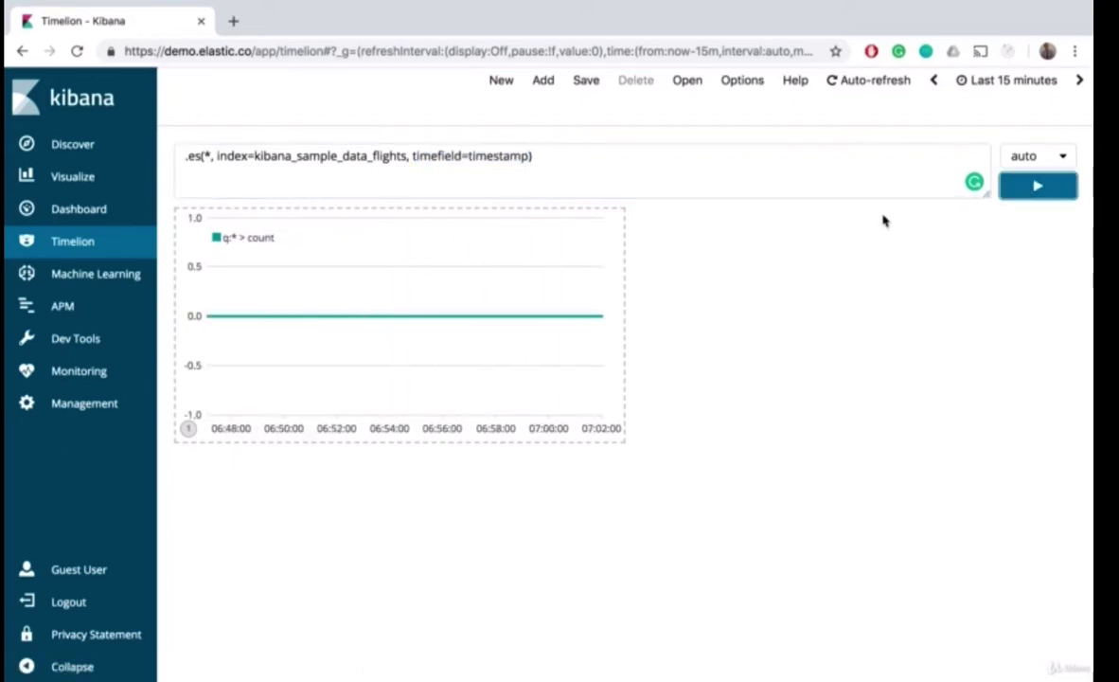
- Apply the recently used time range from June 1st 2018 to August 1st 2018
click(987, 90)
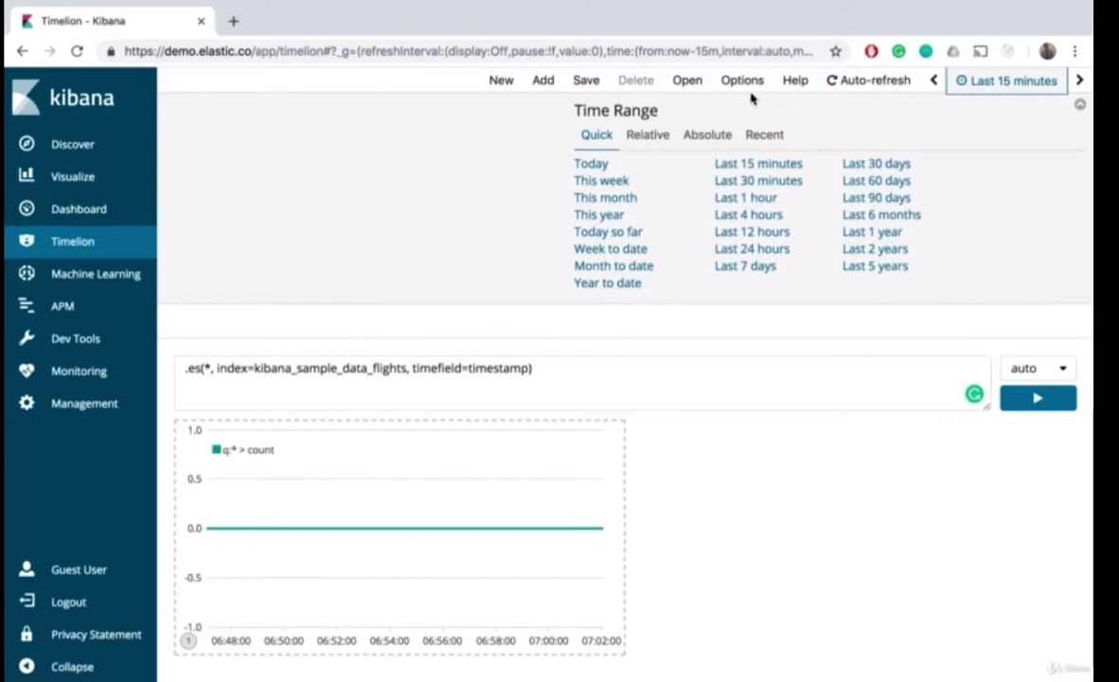
click(647, 135)
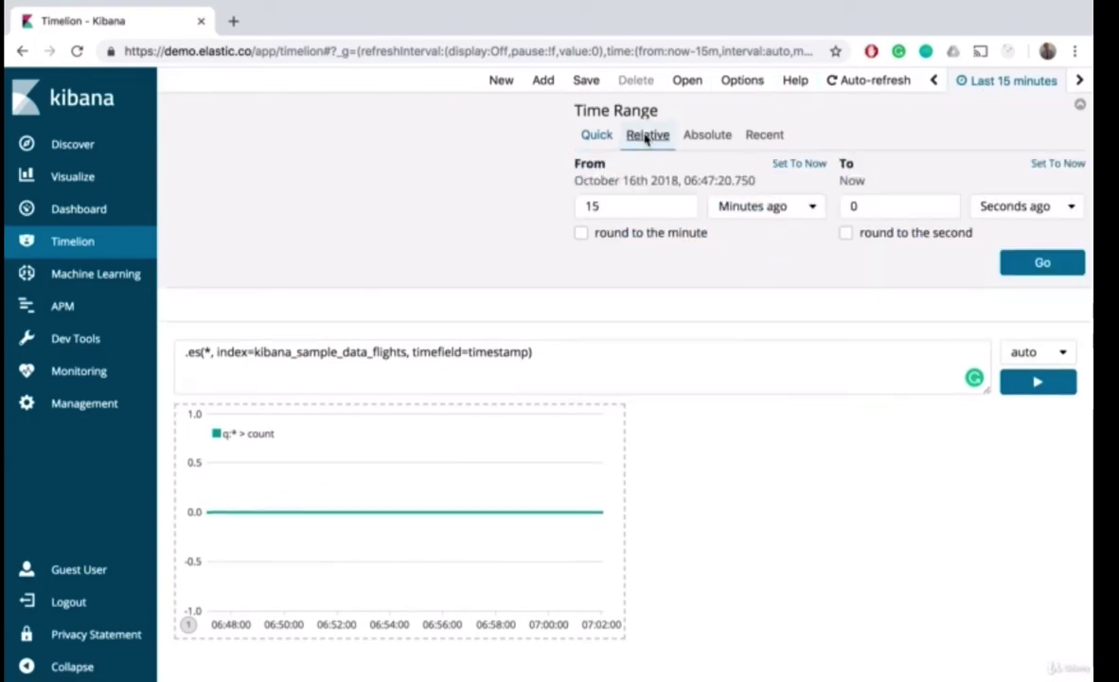
click(698, 137)
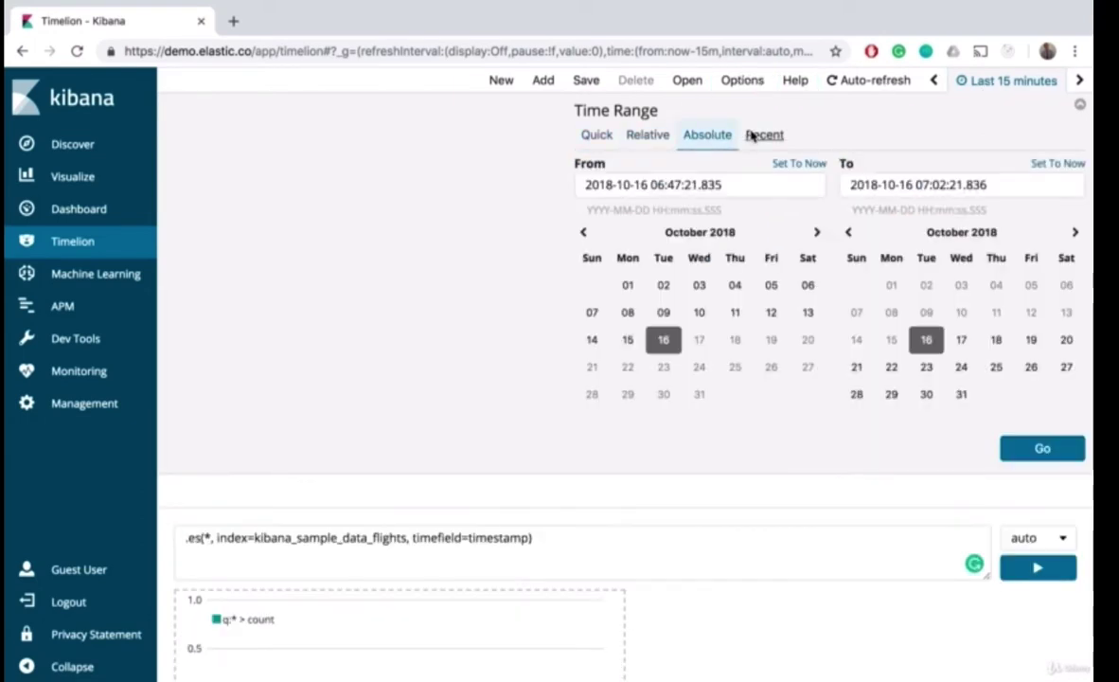
click(747, 133)
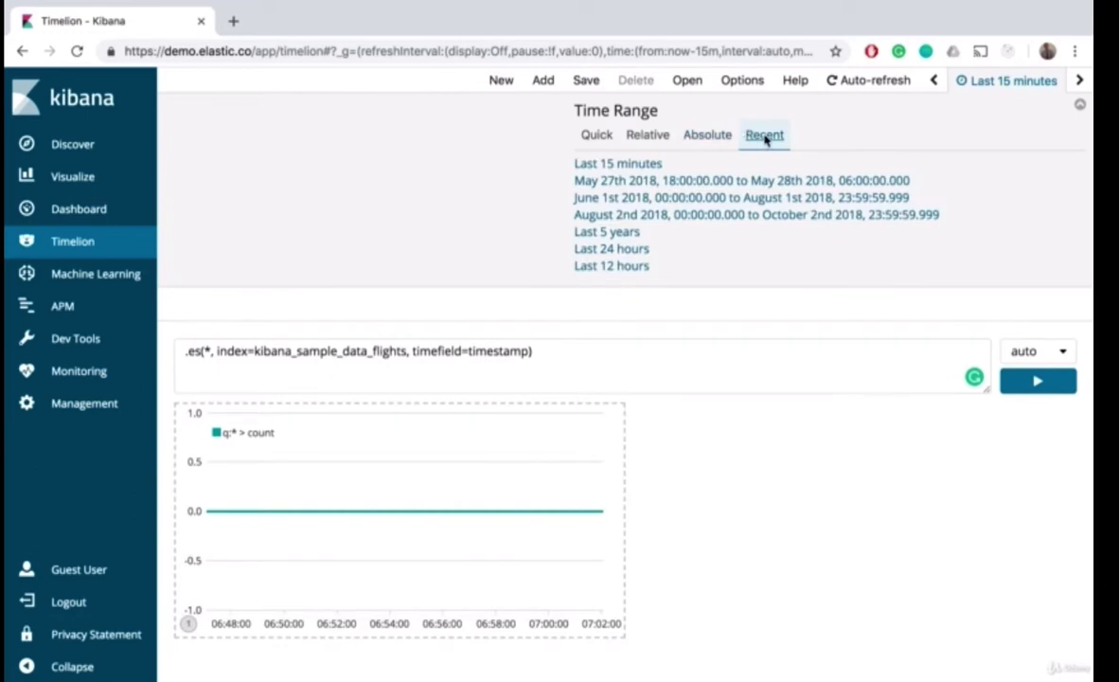
click(663, 195)
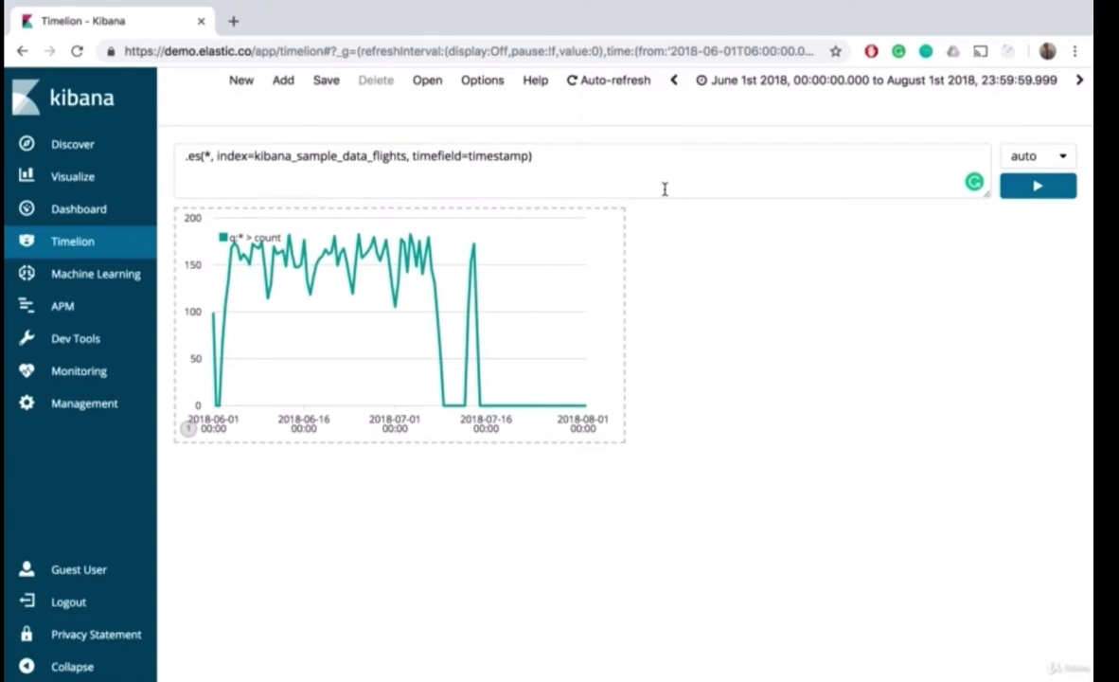
- Change the end of the absolute time range to July 1st 2018 and apply it
click(914, 80)
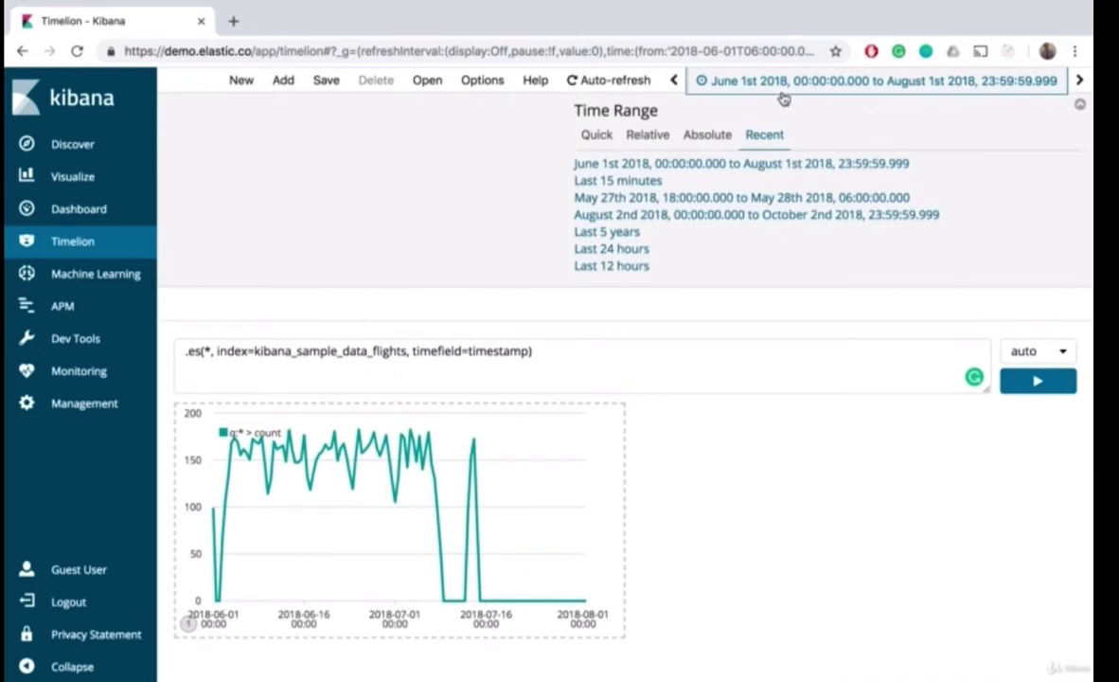
click(696, 138)
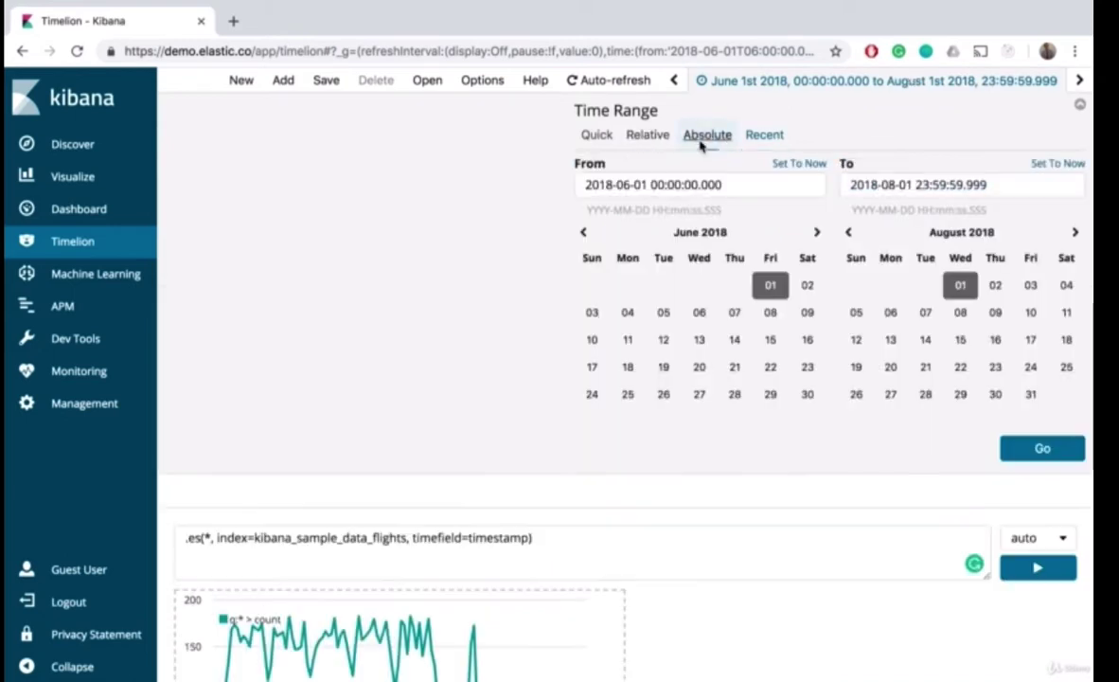
click(848, 234)
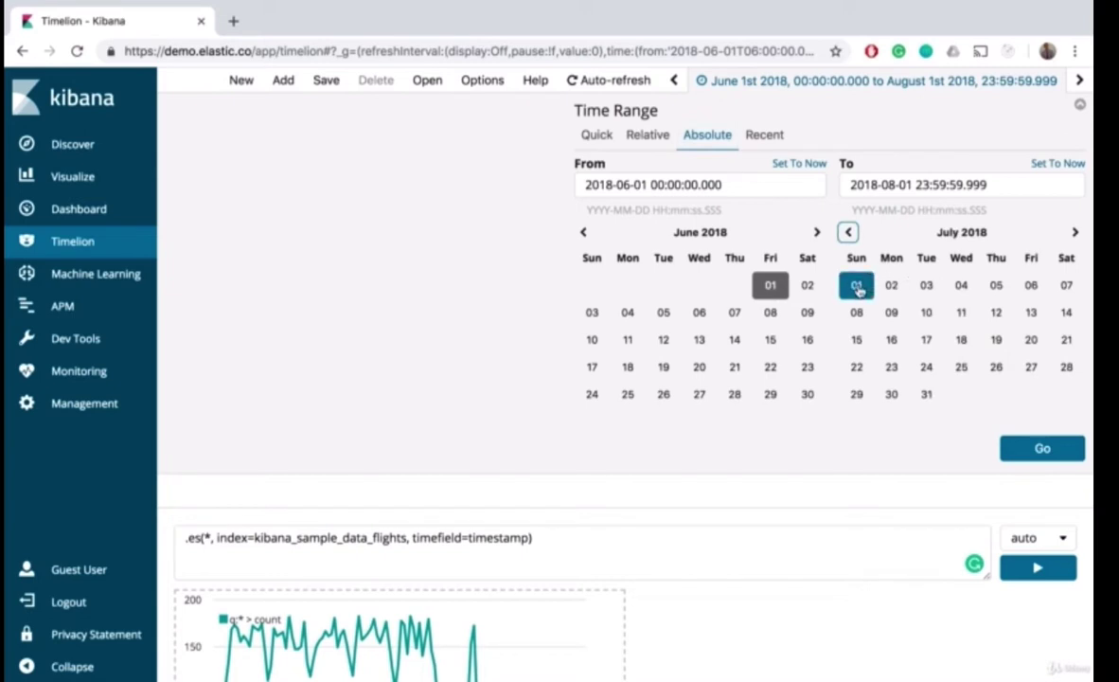
click(855, 285)
click(1019, 448)
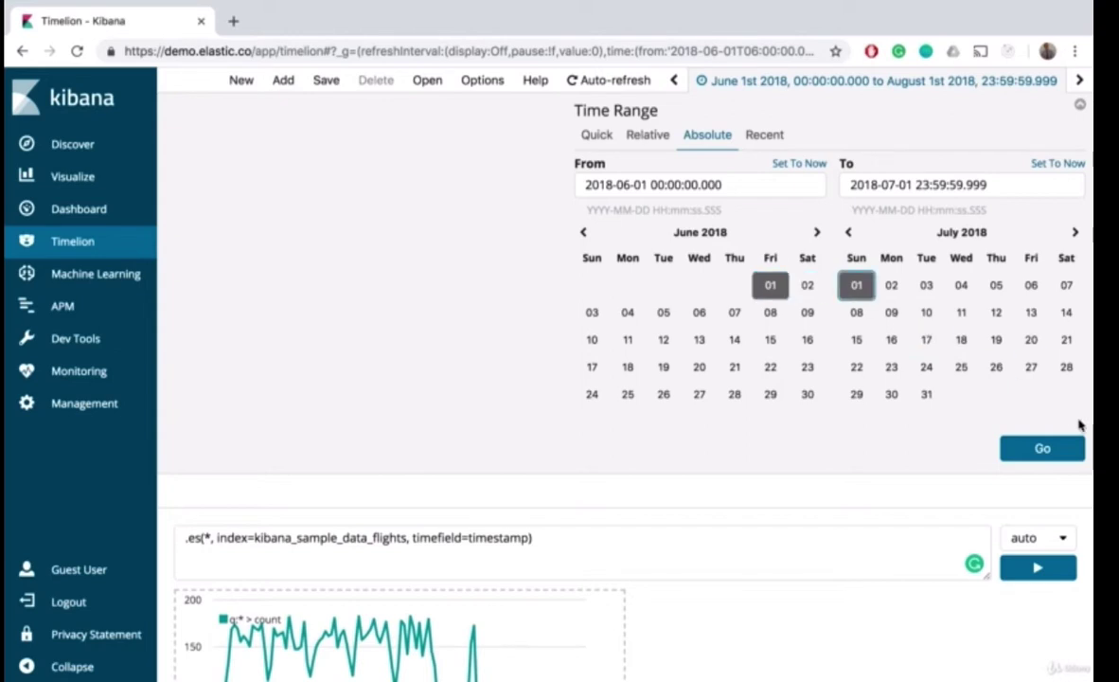
click(1041, 449)
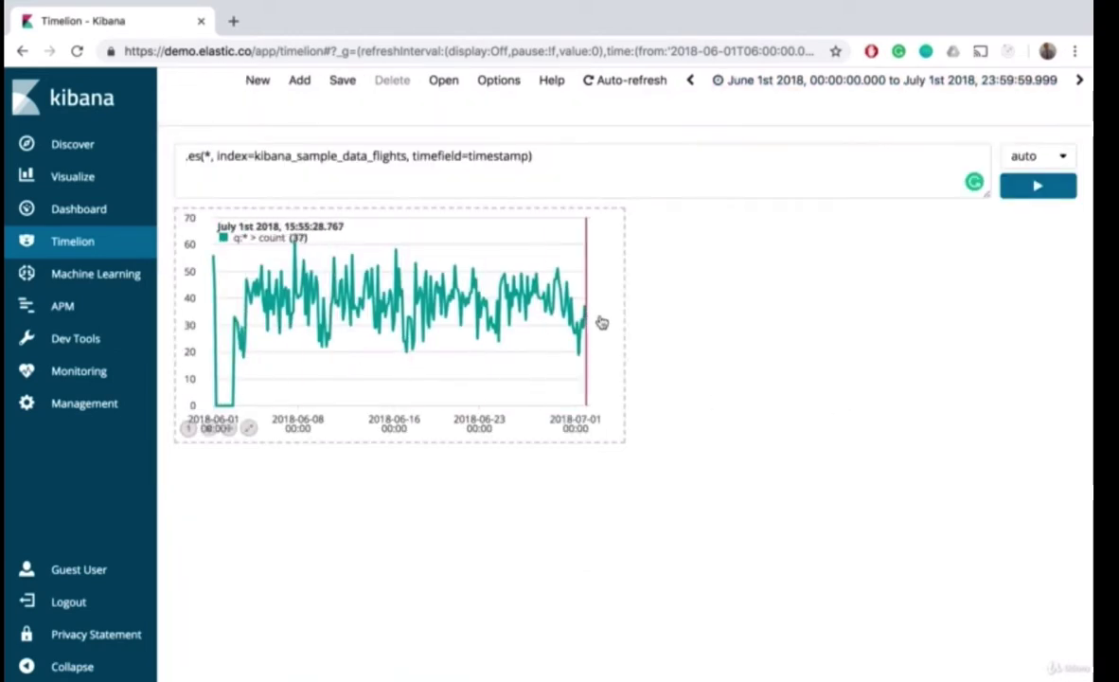
- Set the chart's sampling interval to 1d and run the expression
click(207, 154)
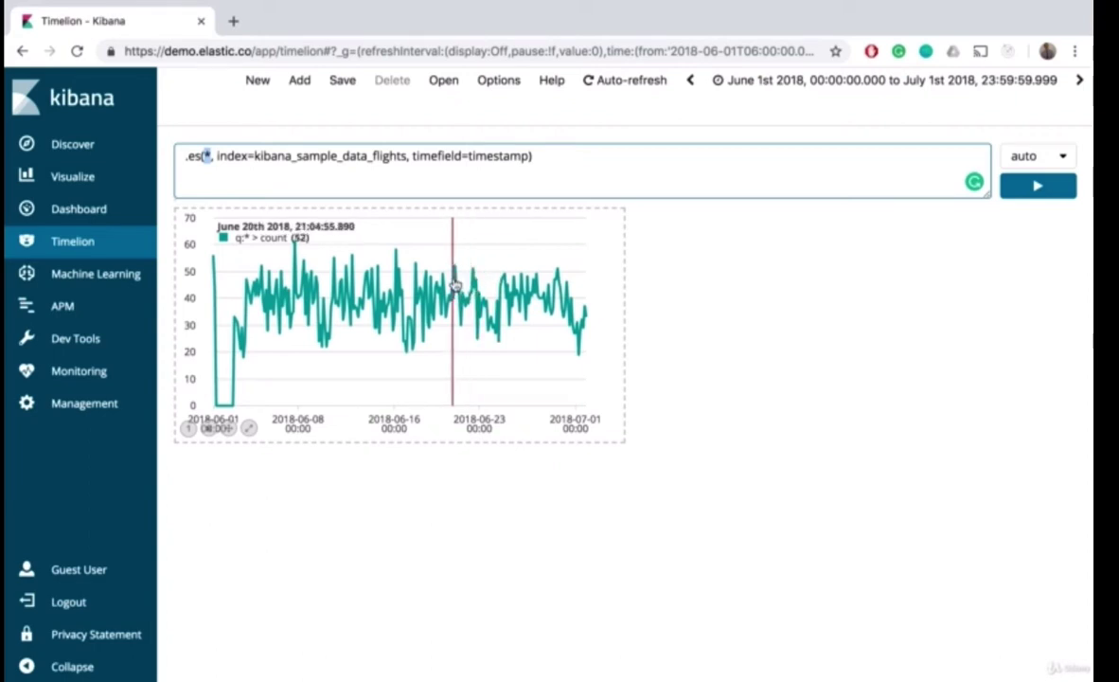
click(1062, 159)
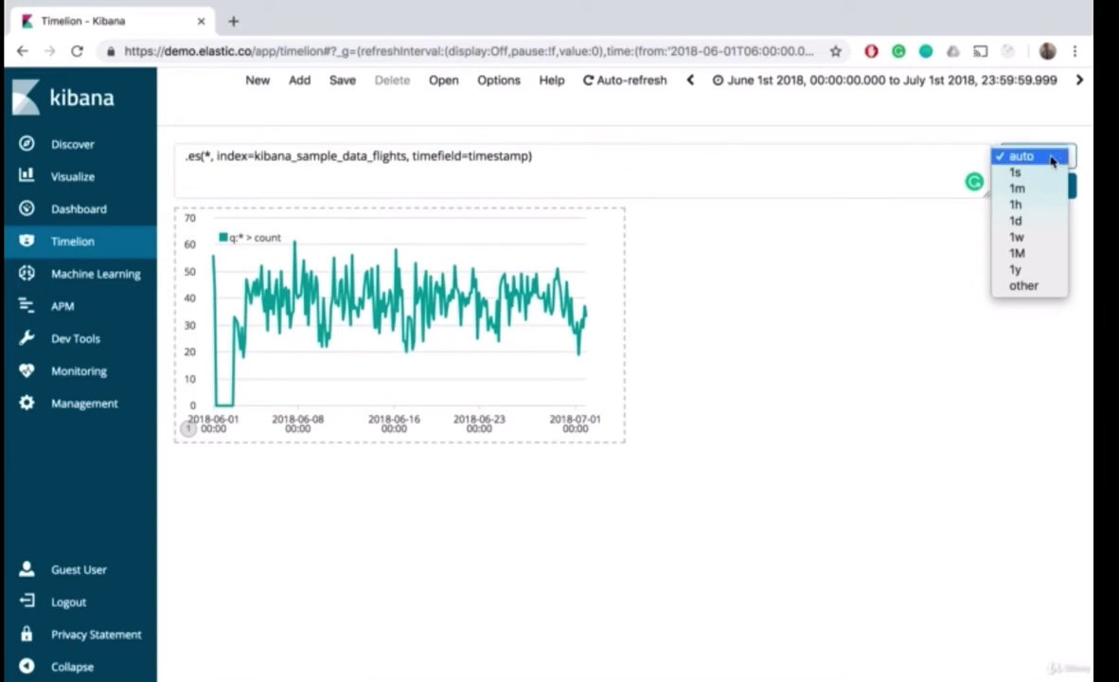
click(1016, 221)
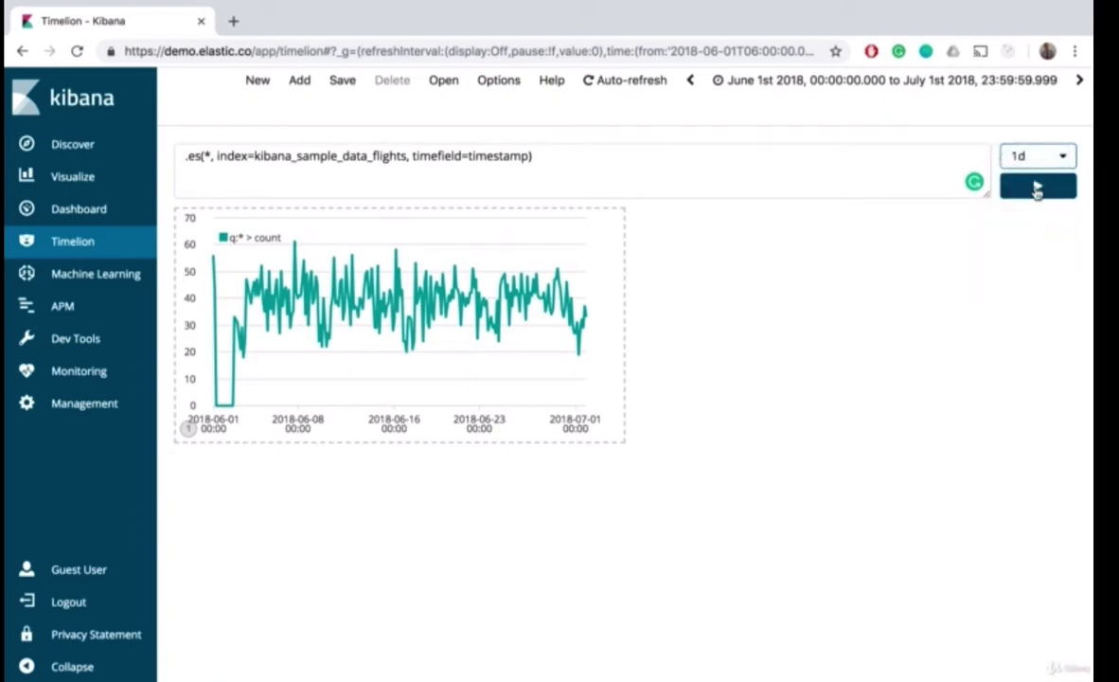
click(1037, 188)
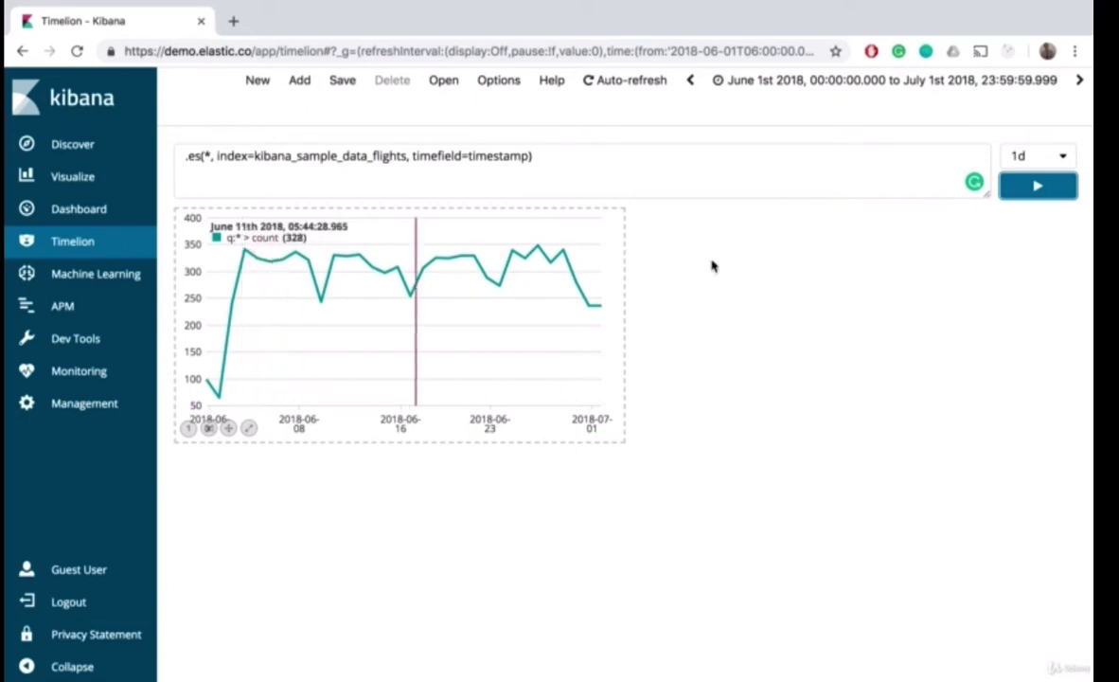
- Set the chart's sampling interval to 1h and rerun the expression
click(1041, 156)
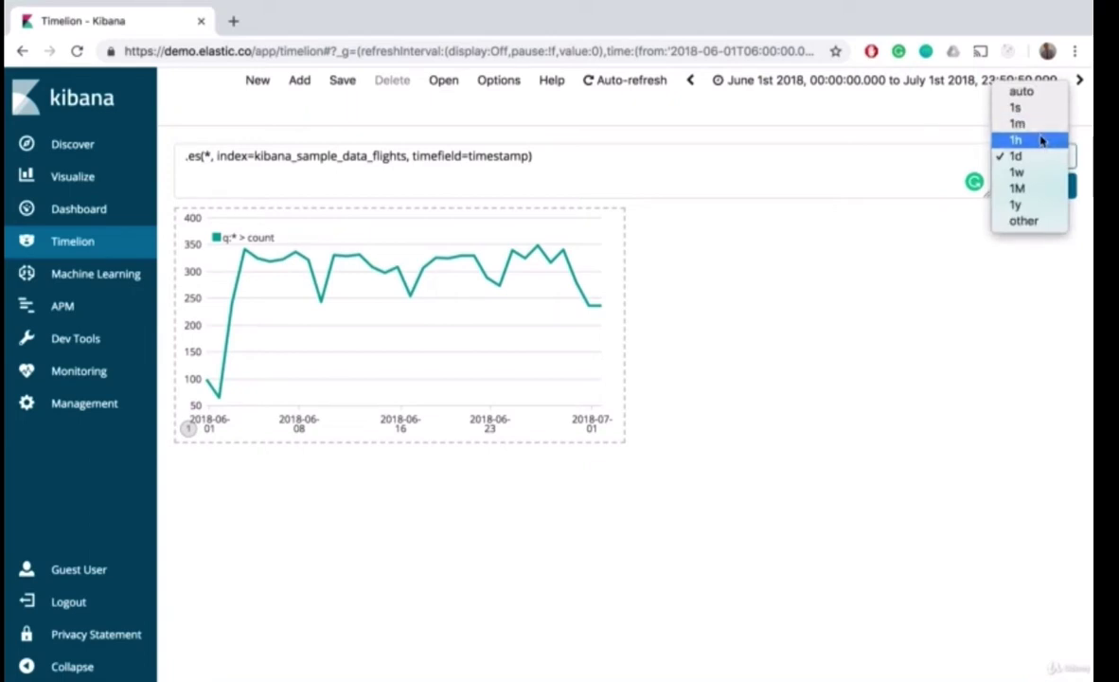
click(1041, 141)
click(1037, 187)
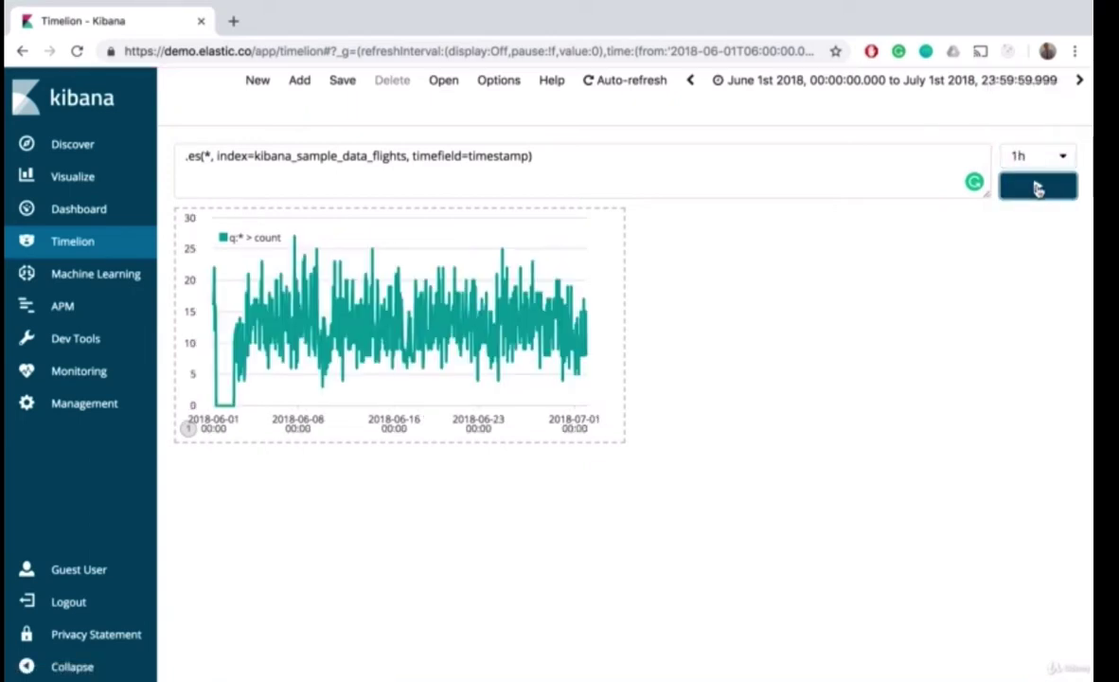
- Set the chart's sampling interval to 1w and rerun the expression
click(1038, 157)
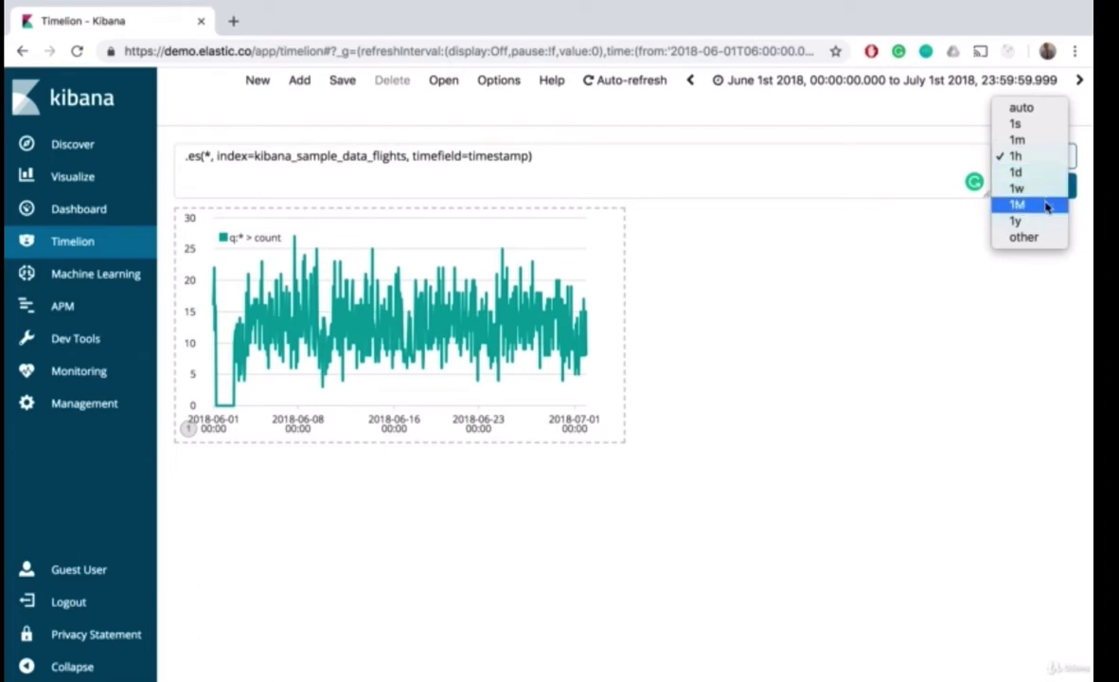
click(1016, 187)
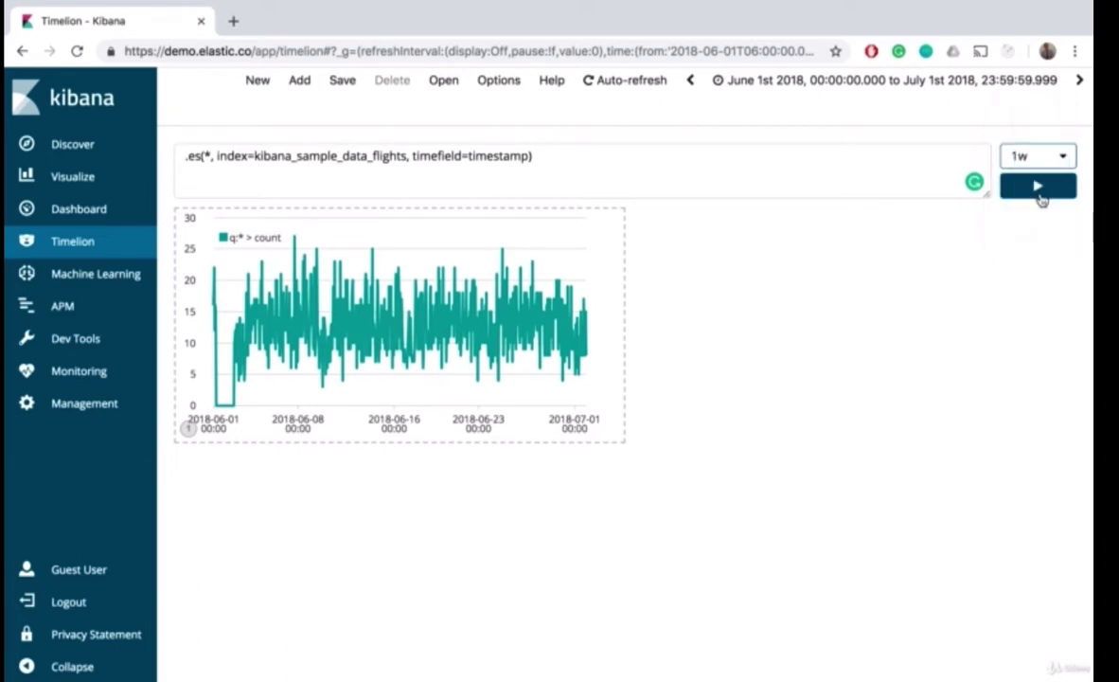
click(1038, 193)
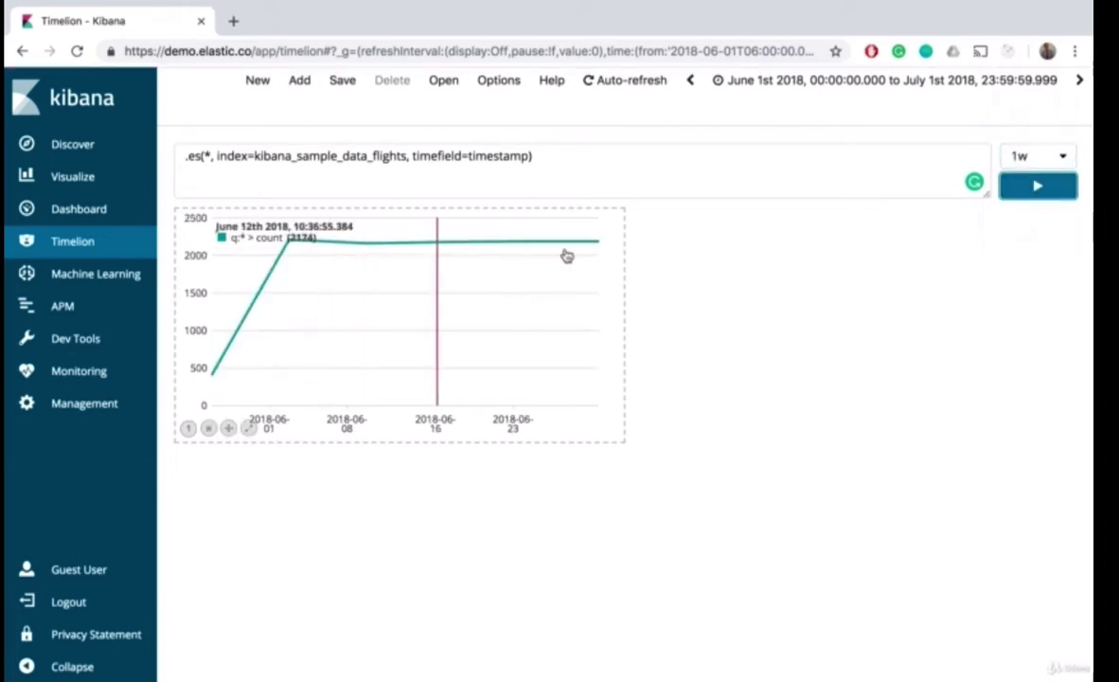
- Set the chart's sampling interval to auto and rerun the expression
click(1047, 162)
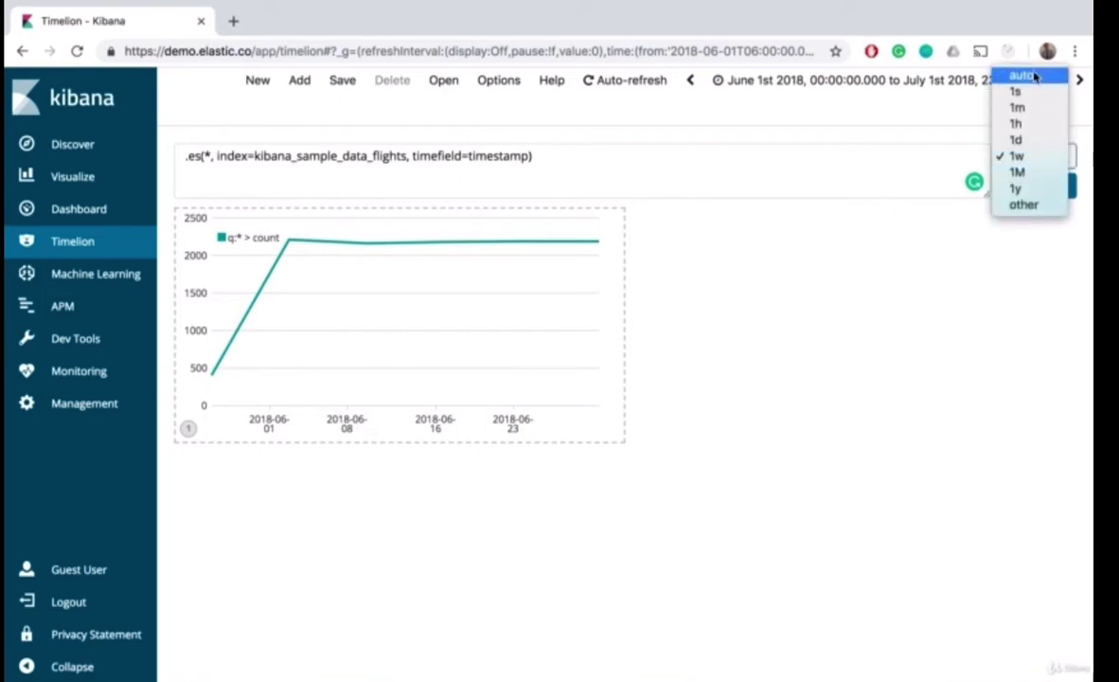
click(1035, 77)
click(1037, 189)
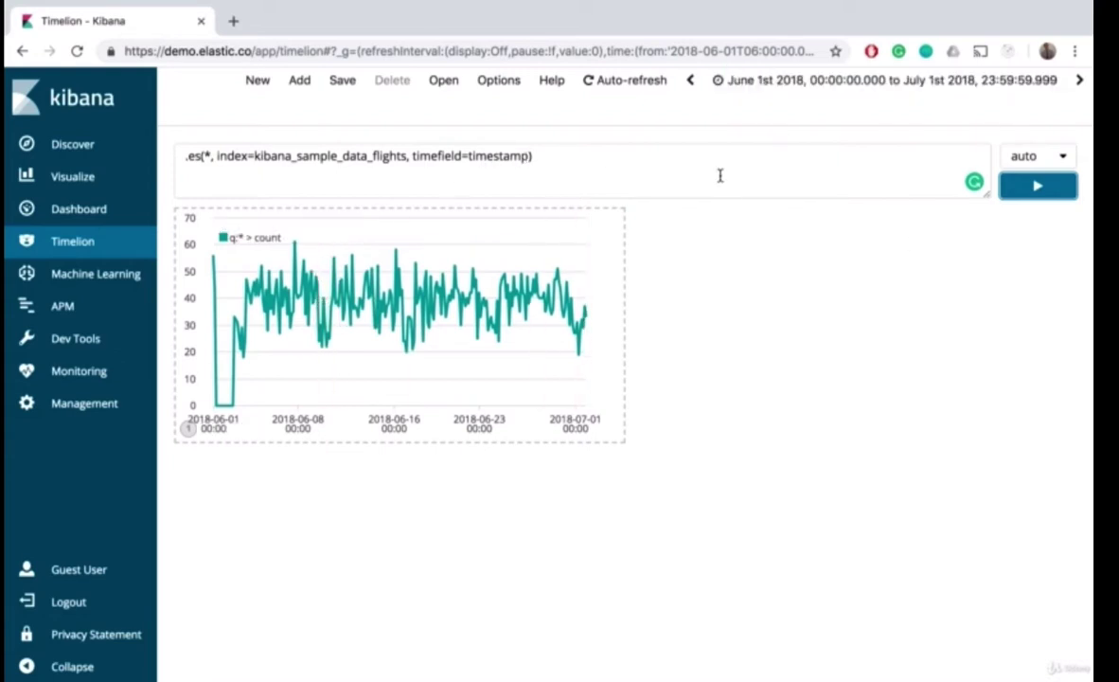
- Replace the wildcard query in the expression with 'Carrier:"Kibana Airways"' and run it
click(206, 157)
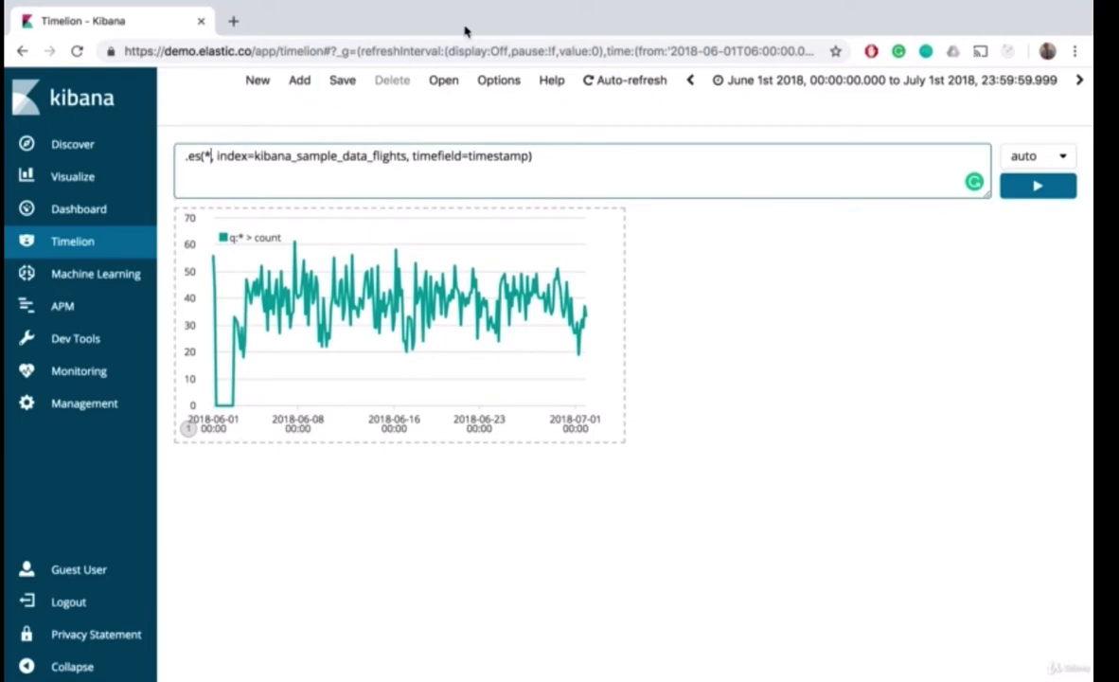
key(BackSpace)
text(")
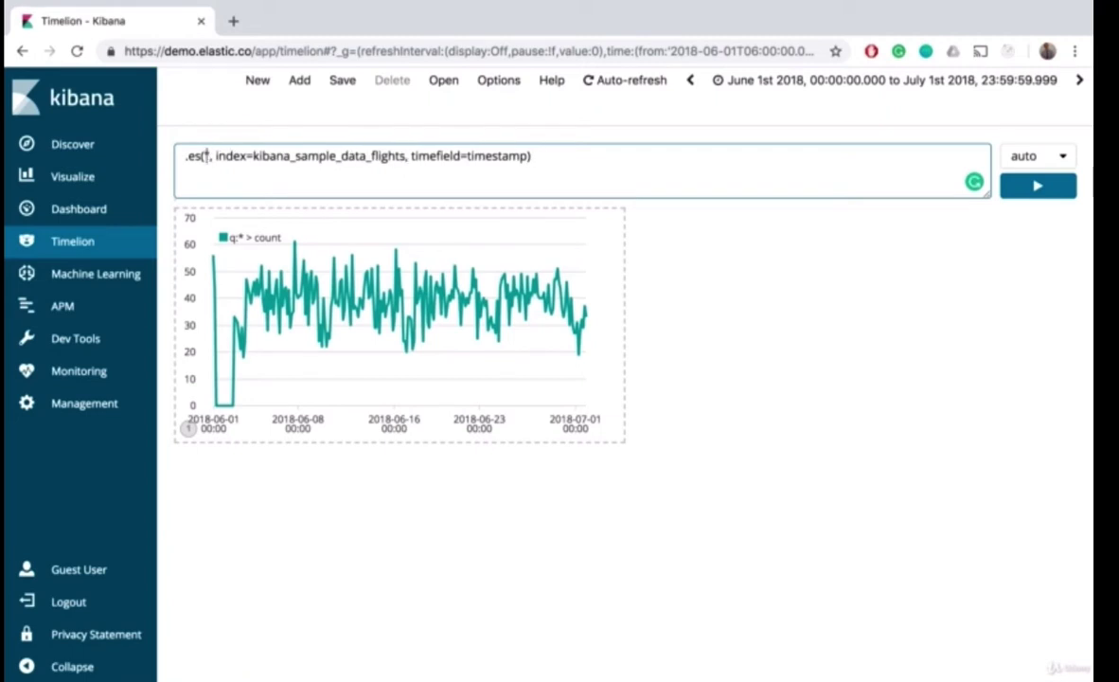
text(Carrier)
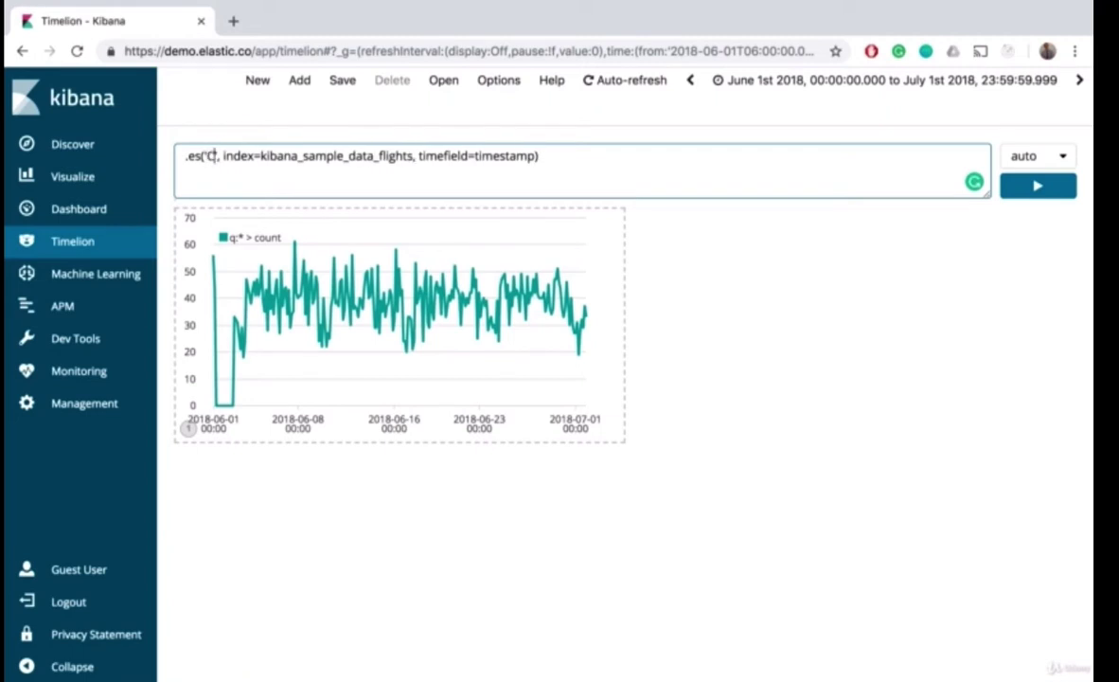
text(:)
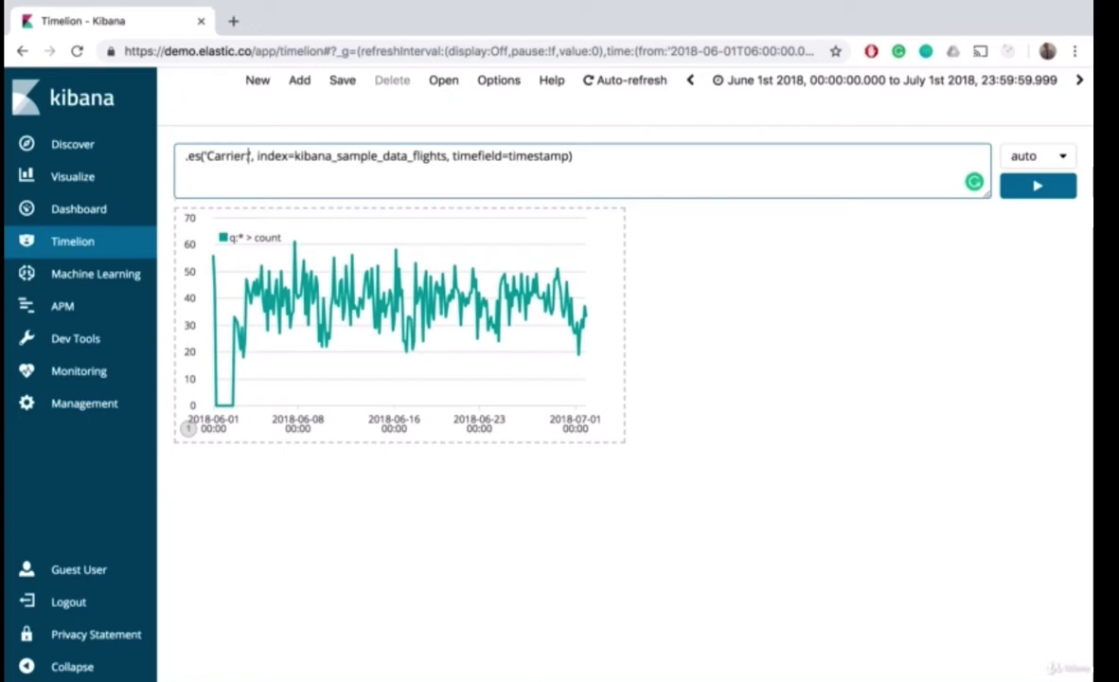
text("")
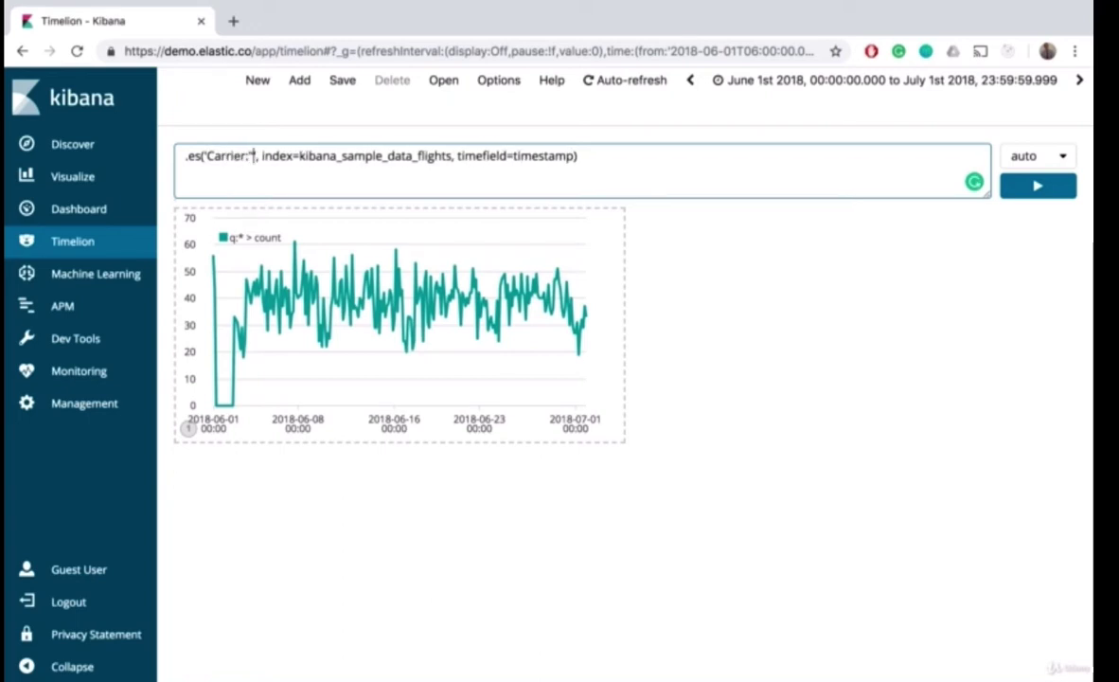
text(Kibana)
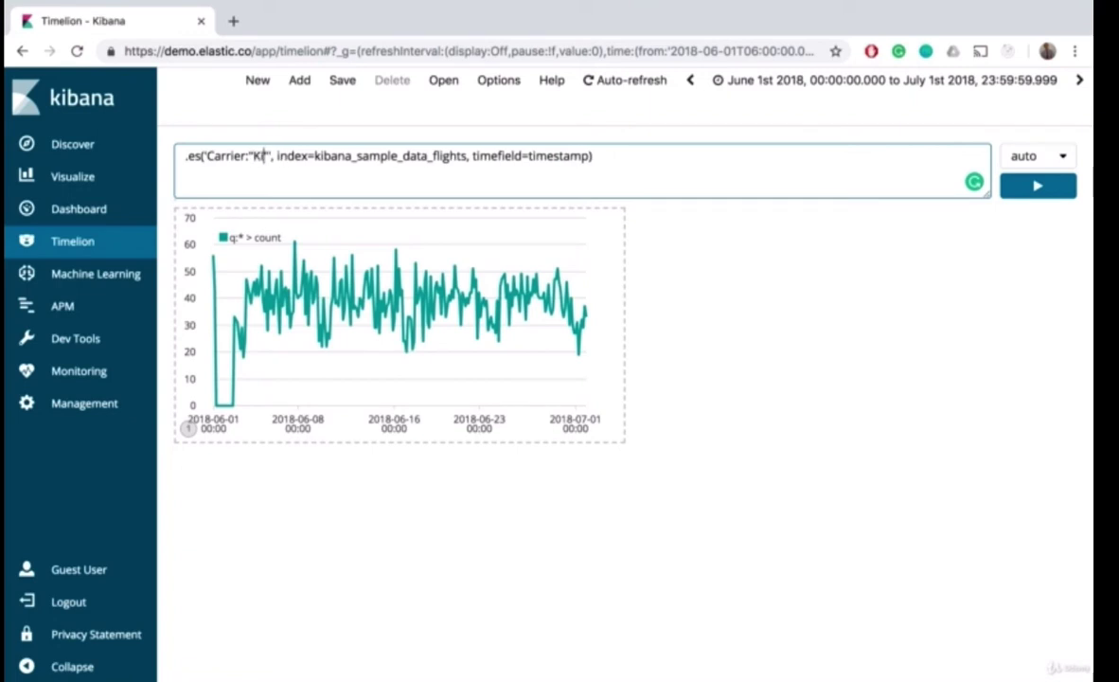
text( Air)
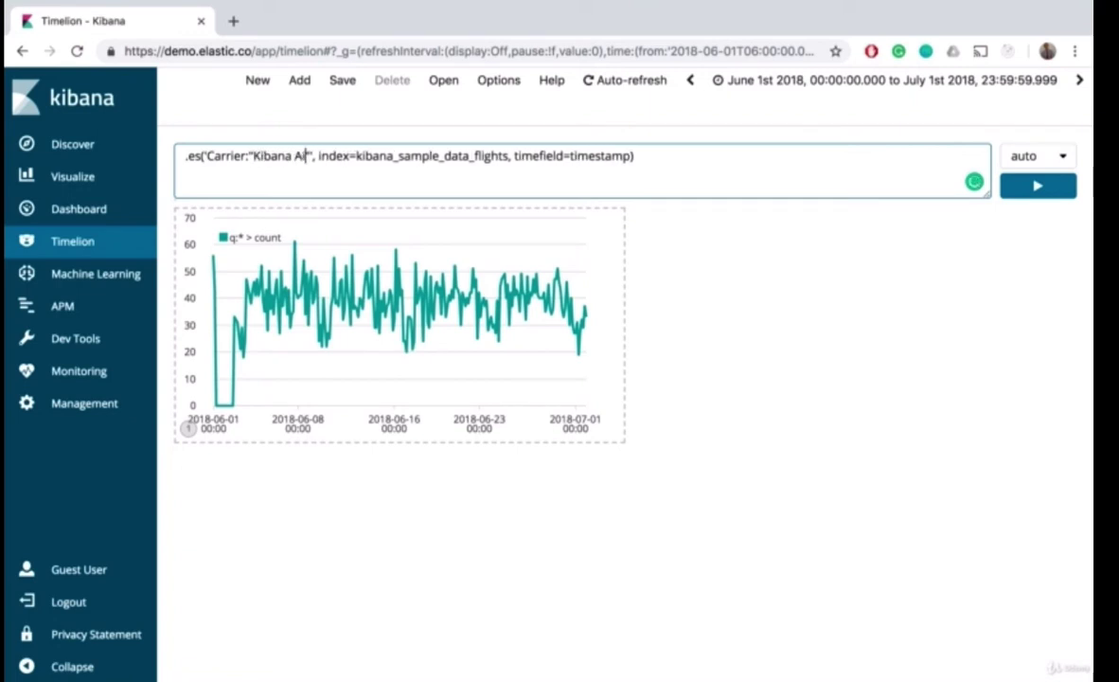
text(ways)
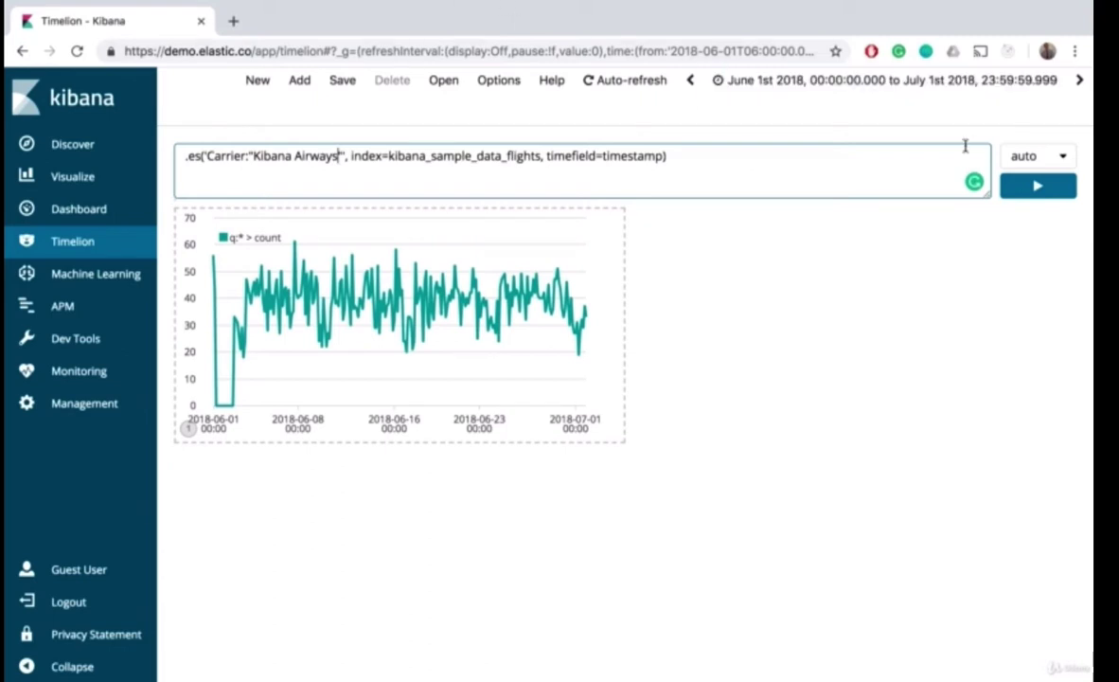
click(1038, 187)
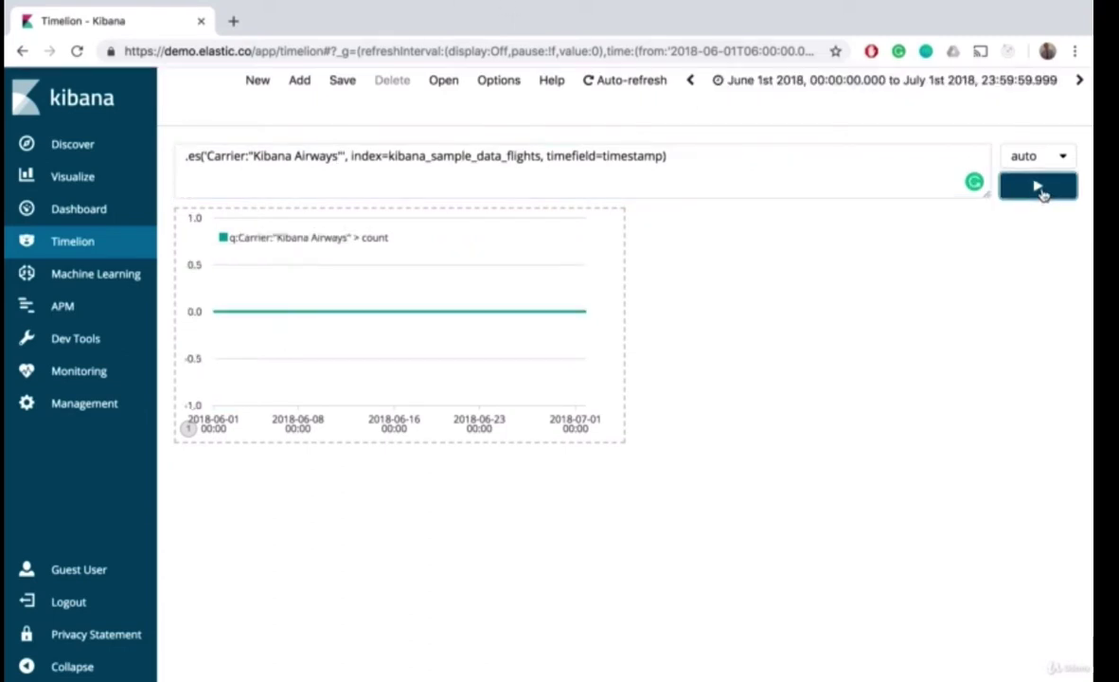
- Change the carrier name in the query to "Kibana Airlines" and rerun the expression
double_click(309, 157)
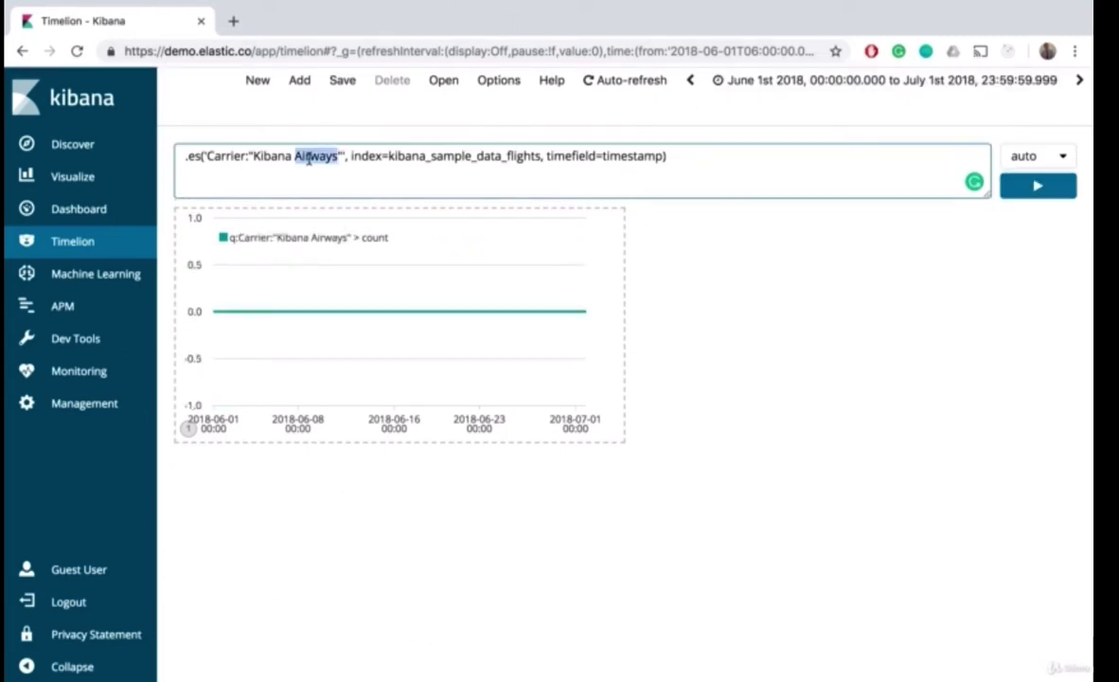
text(Airlines)
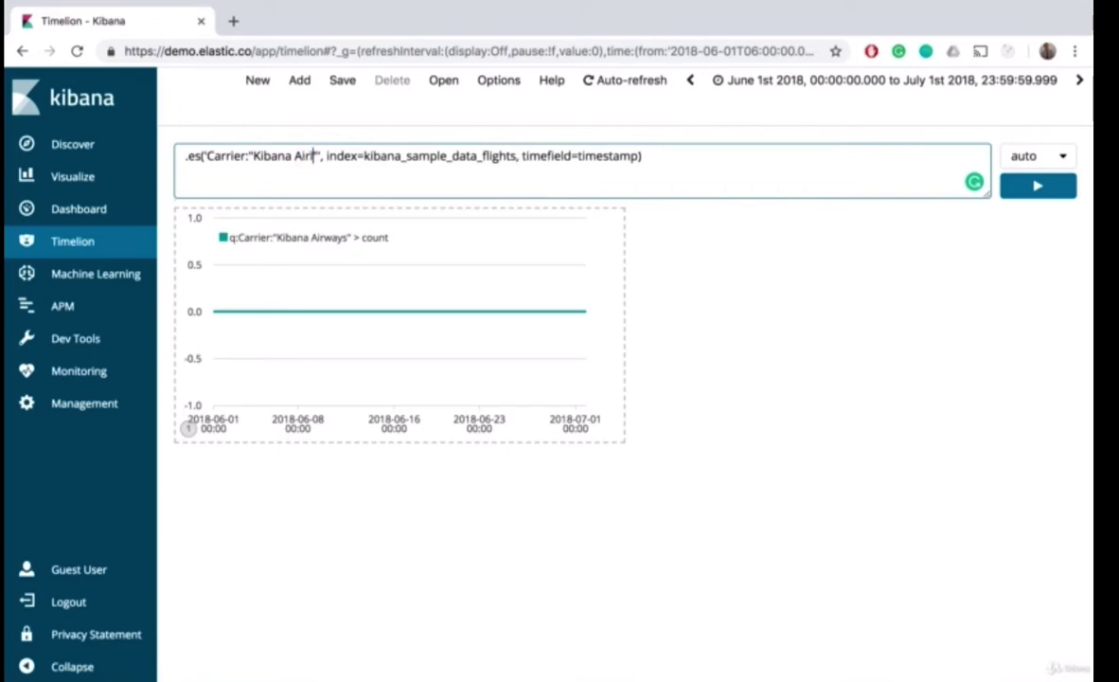
click(1027, 188)
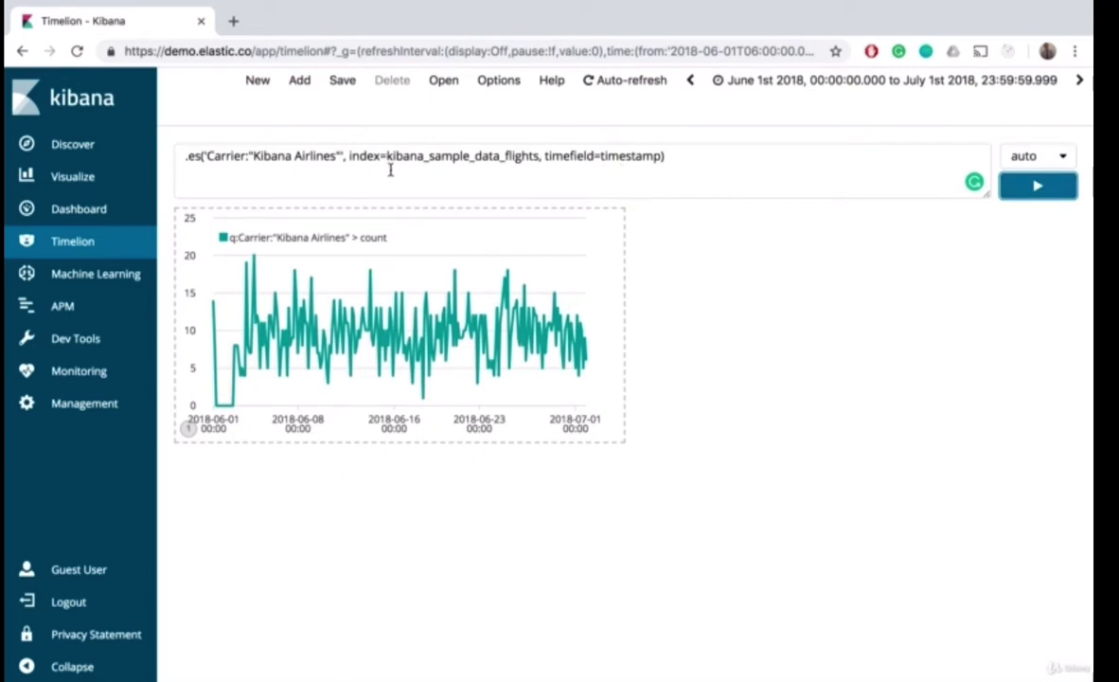
- Extend the carrier query to Carrier:("Kibana Airlines" OR Log*) and run the expression
double_click(214, 157)
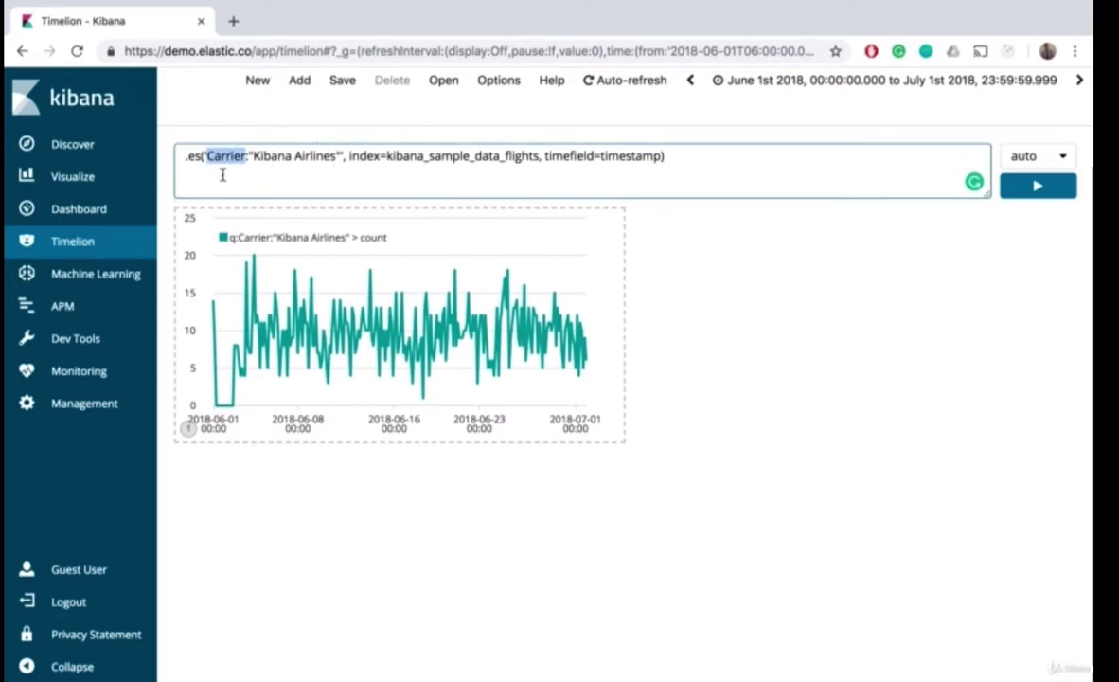
click(201, 161)
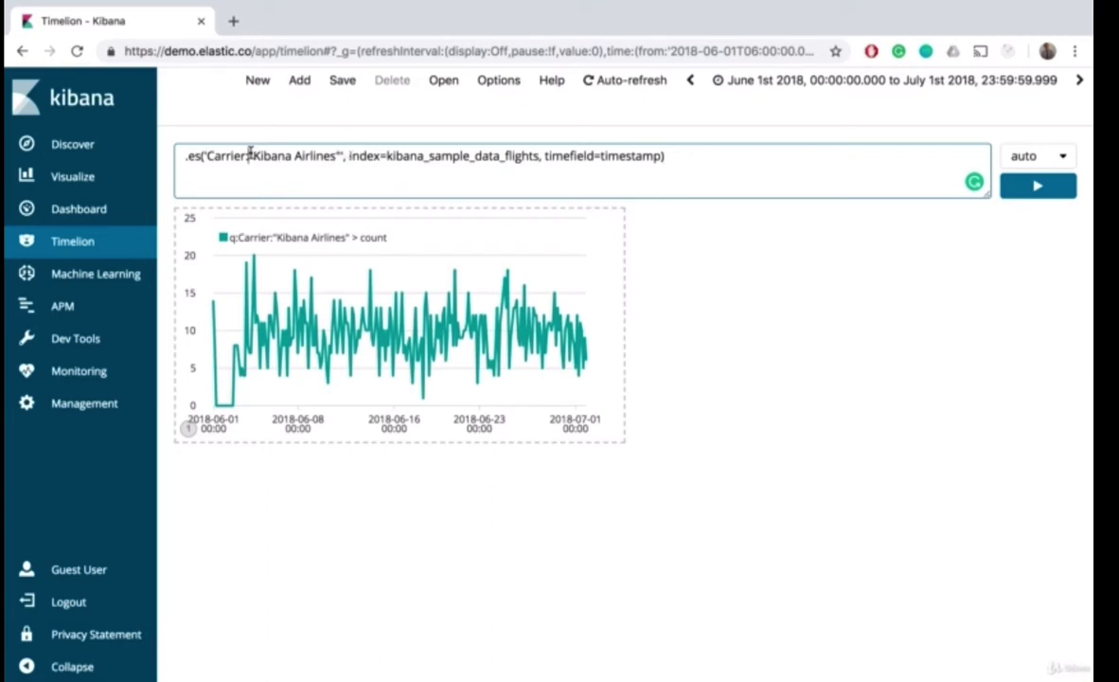
text(()
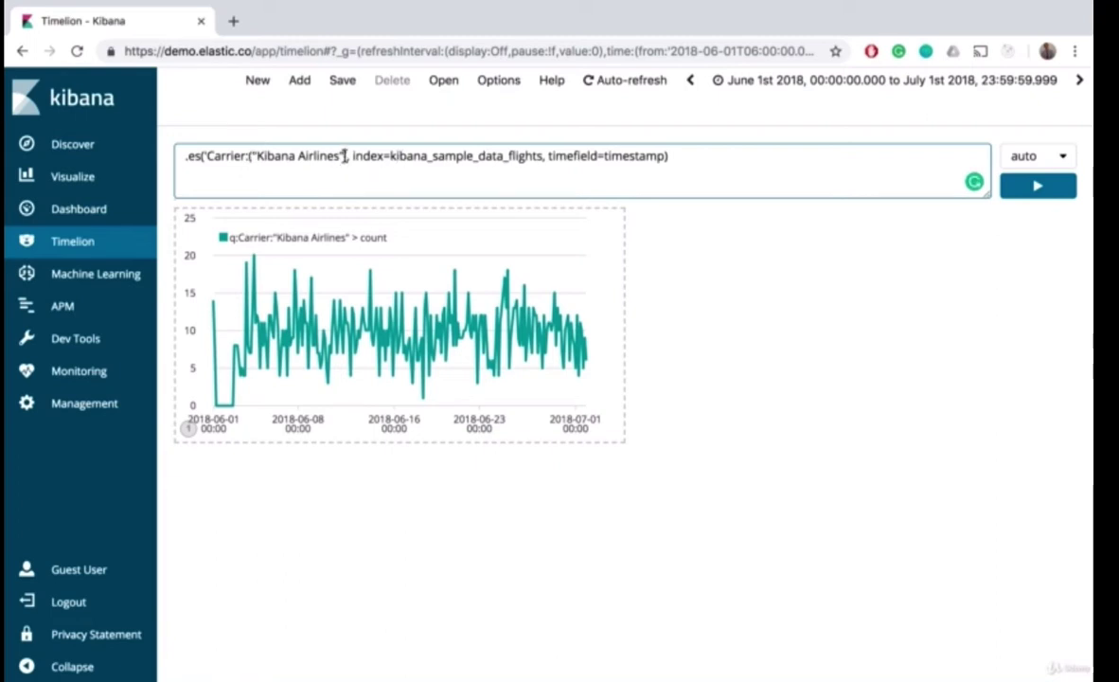
text( OR)
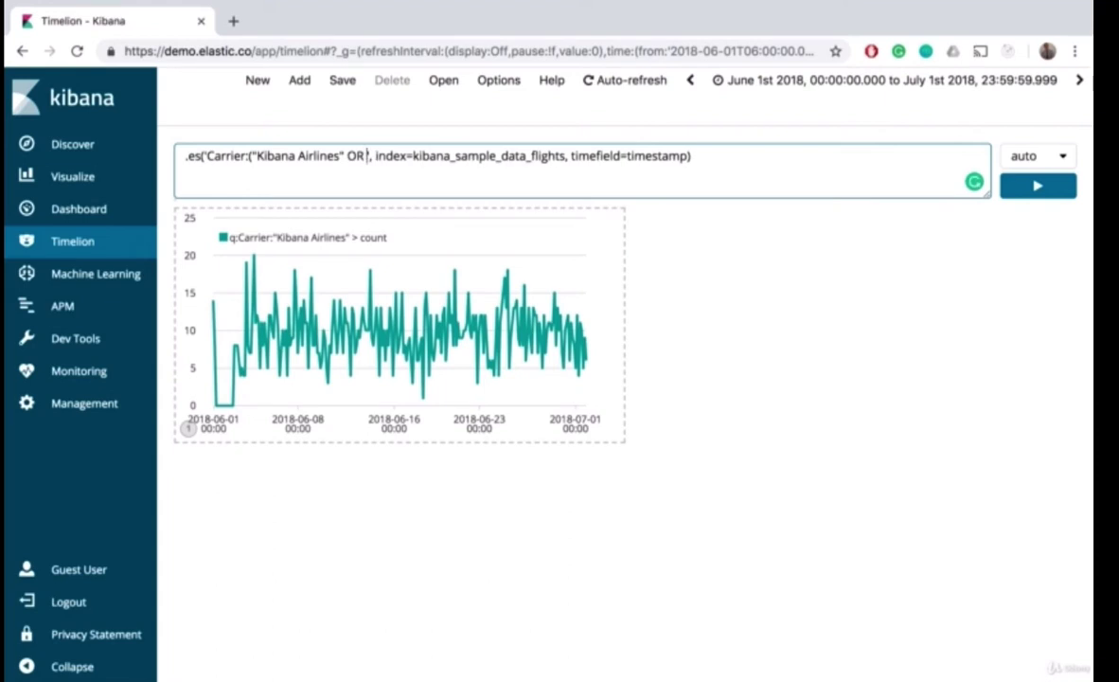
text( Log*)
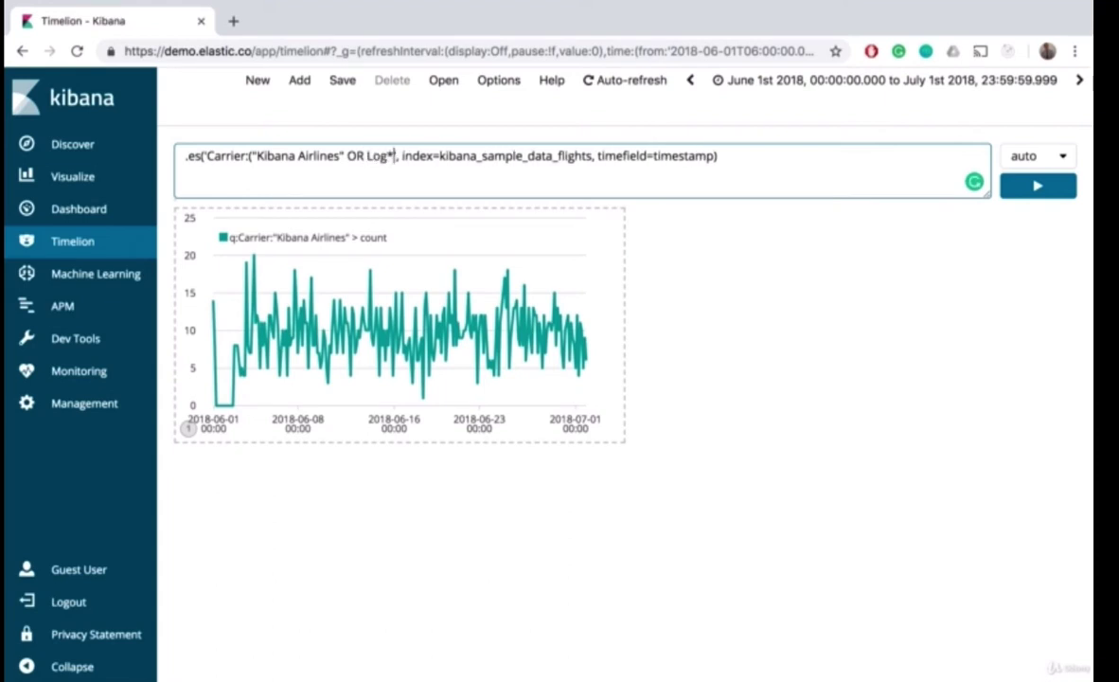
text())
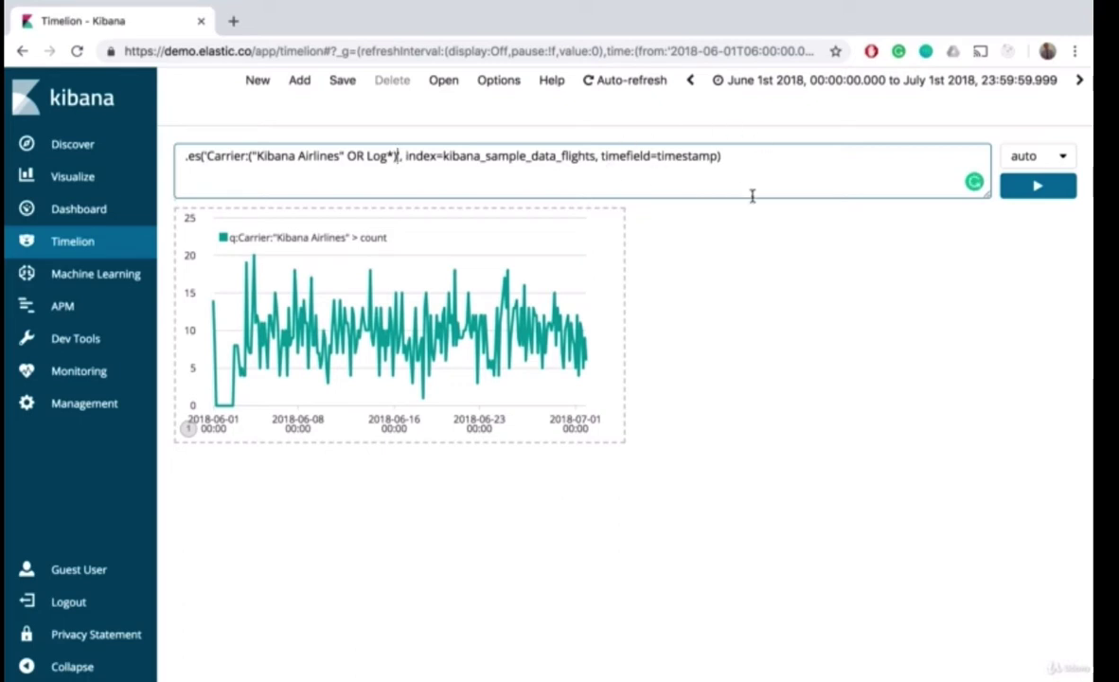
click(1026, 190)
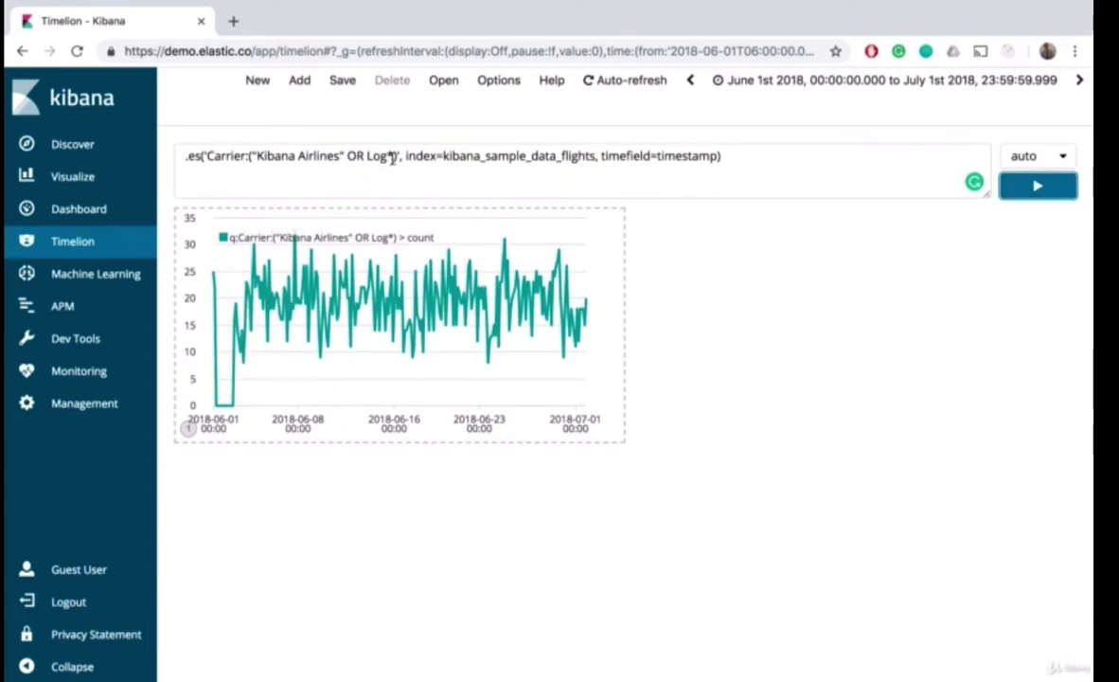
- Open Discover in a new browser tab to view its search bar, and return to Timelion
super+click(83, 147)
click(299, 29)
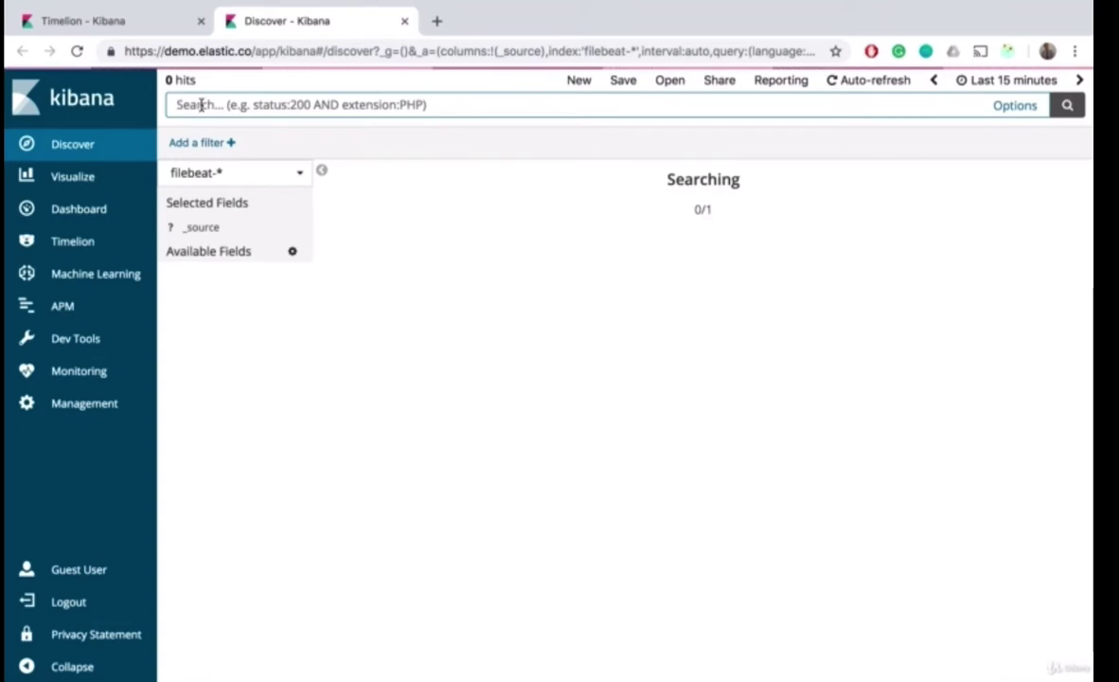
click(118, 25)
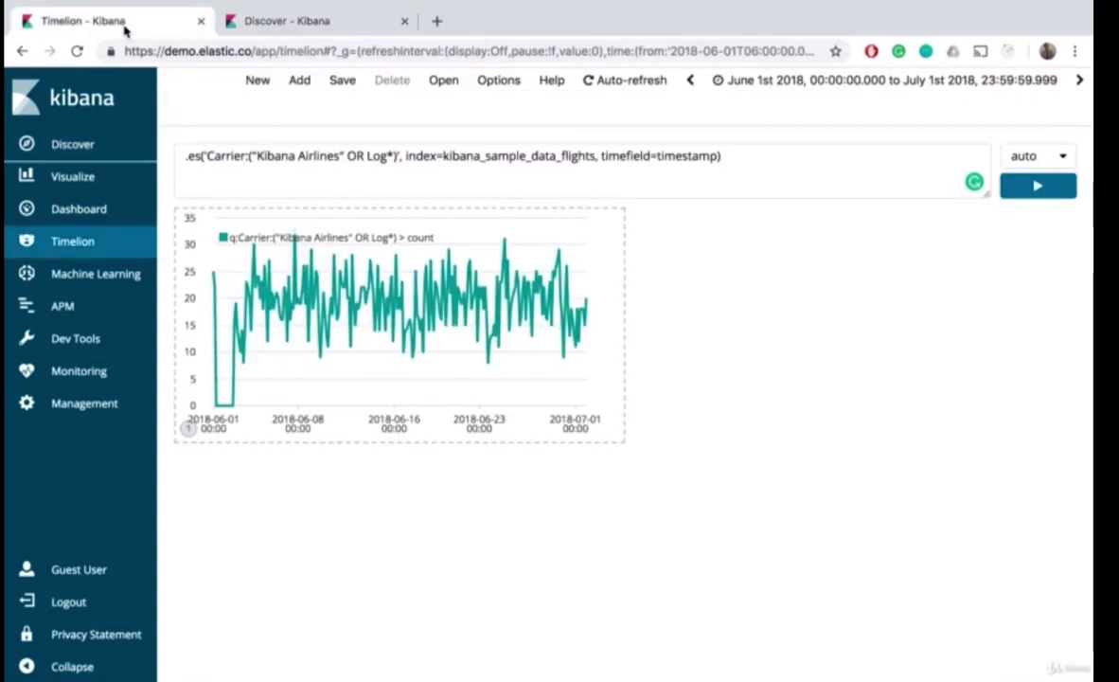
- Review the Lucene query argument of the .es() expression, including its field name and carrier values
drag(202, 156, 401, 157)
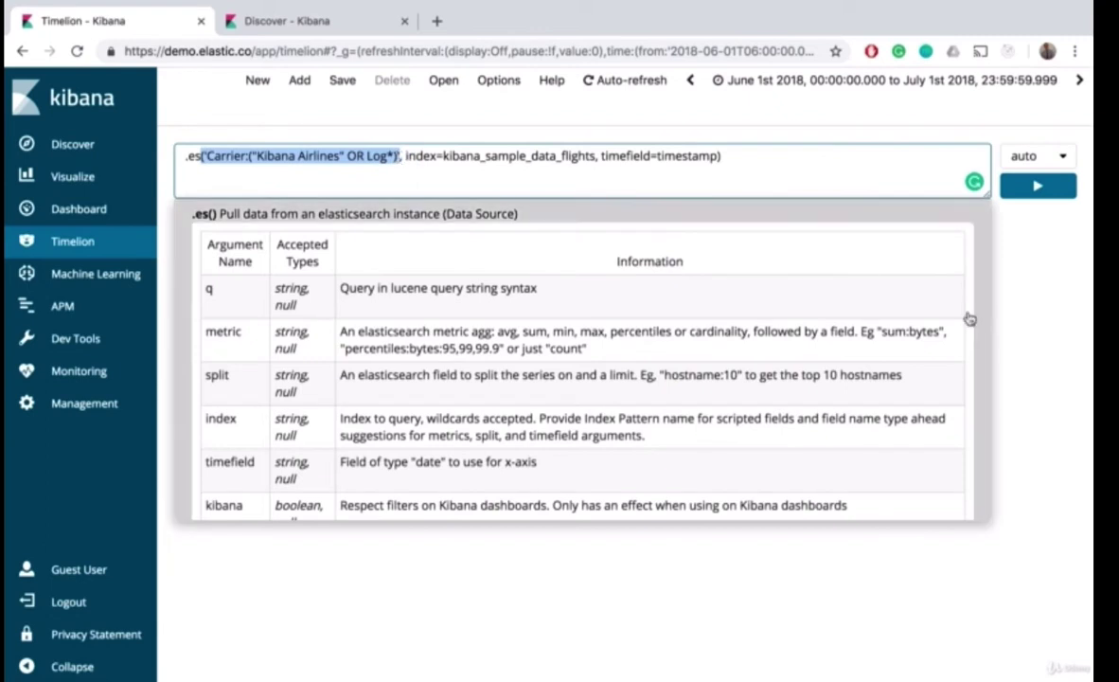
click(947, 294)
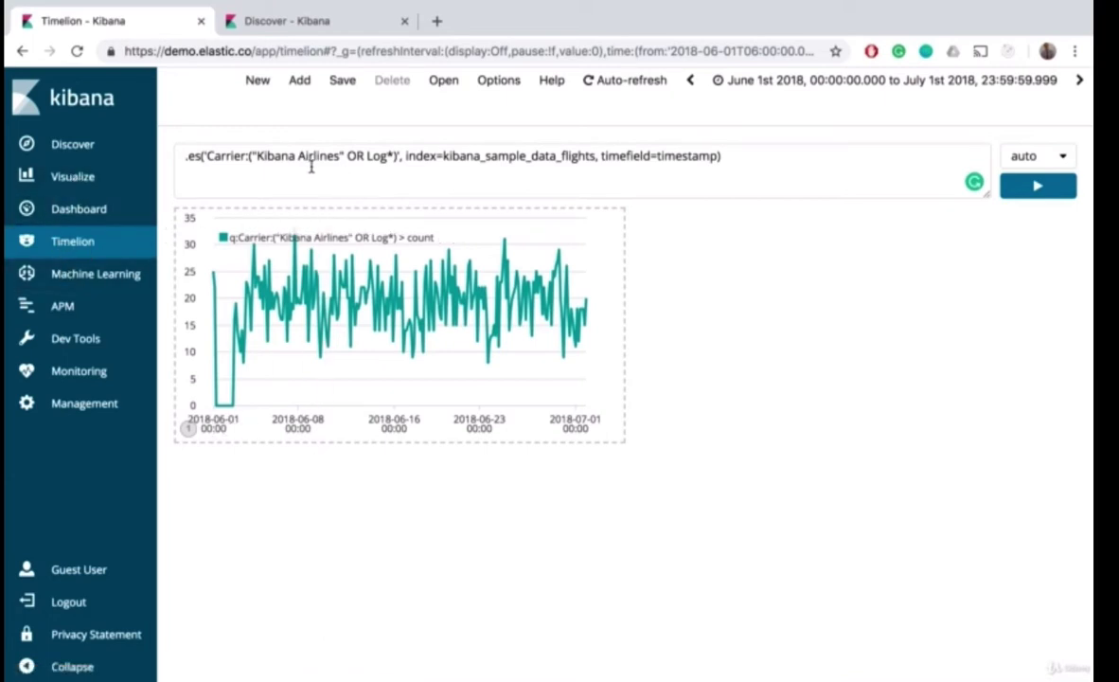
double_click(214, 154)
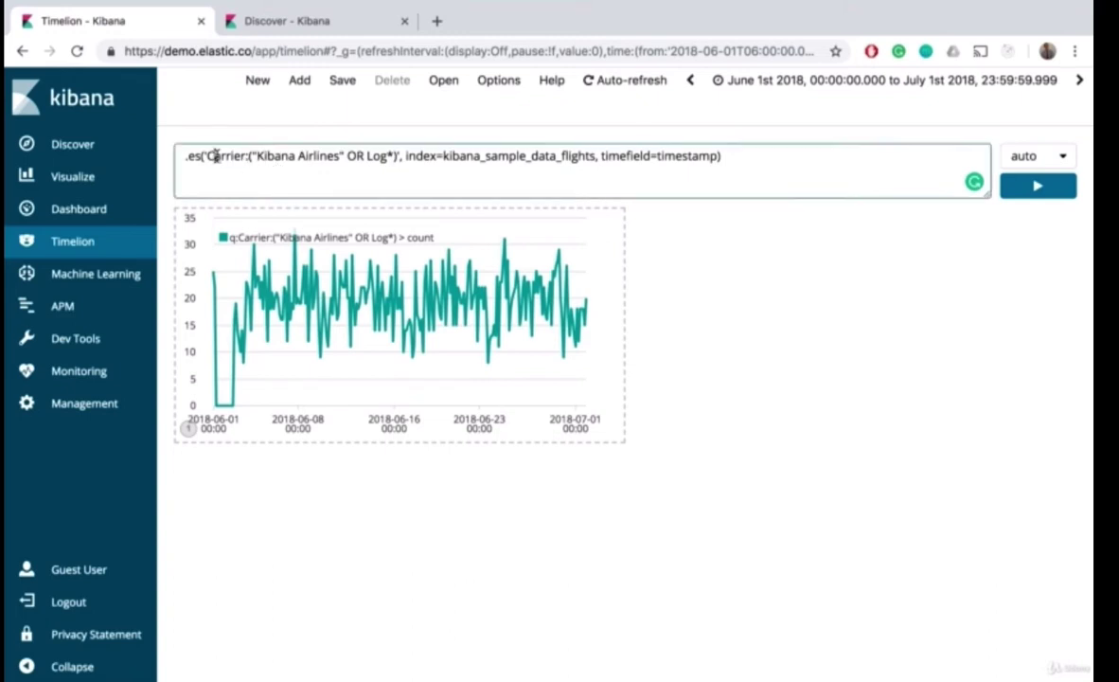
drag(258, 153, 342, 145)
click(382, 159)
- Remove the OR Log* condition and its parentheses from the carrier query and rerun the expression
drag(397, 156, 350, 155)
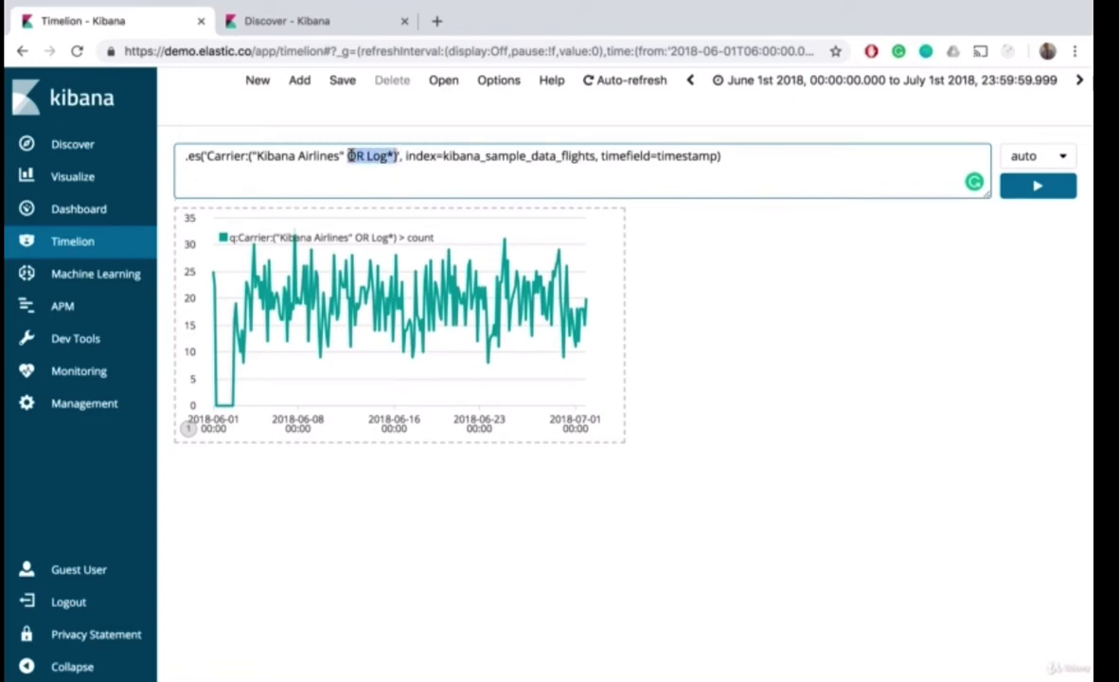
key(BackSpace)
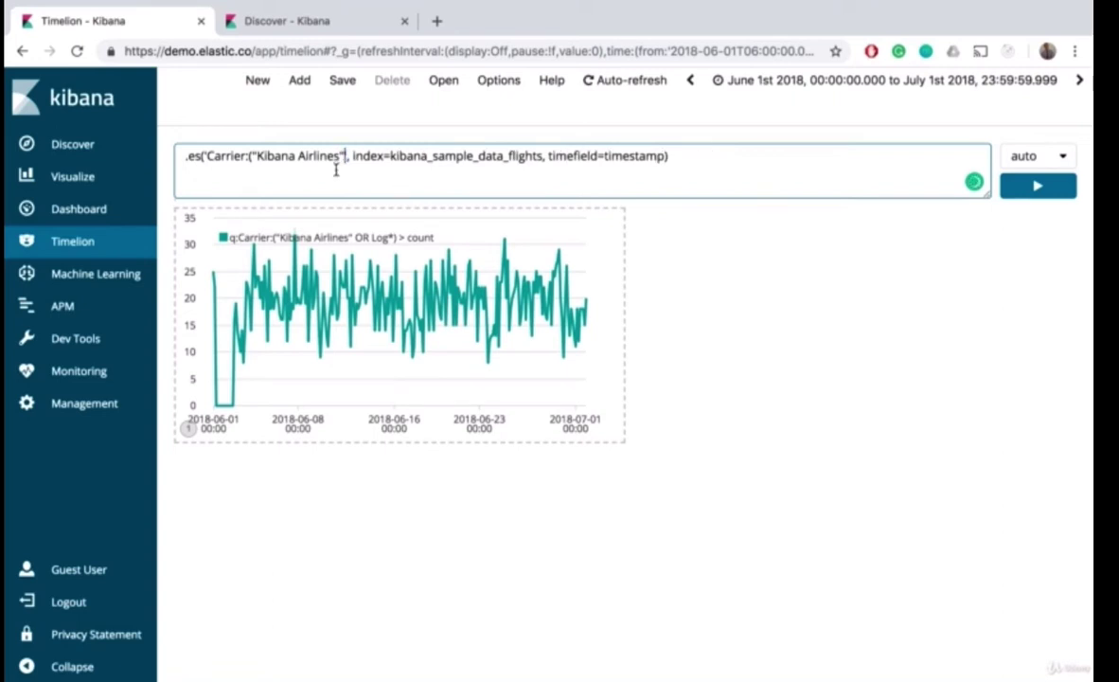
click(251, 157)
key(BackSpace)
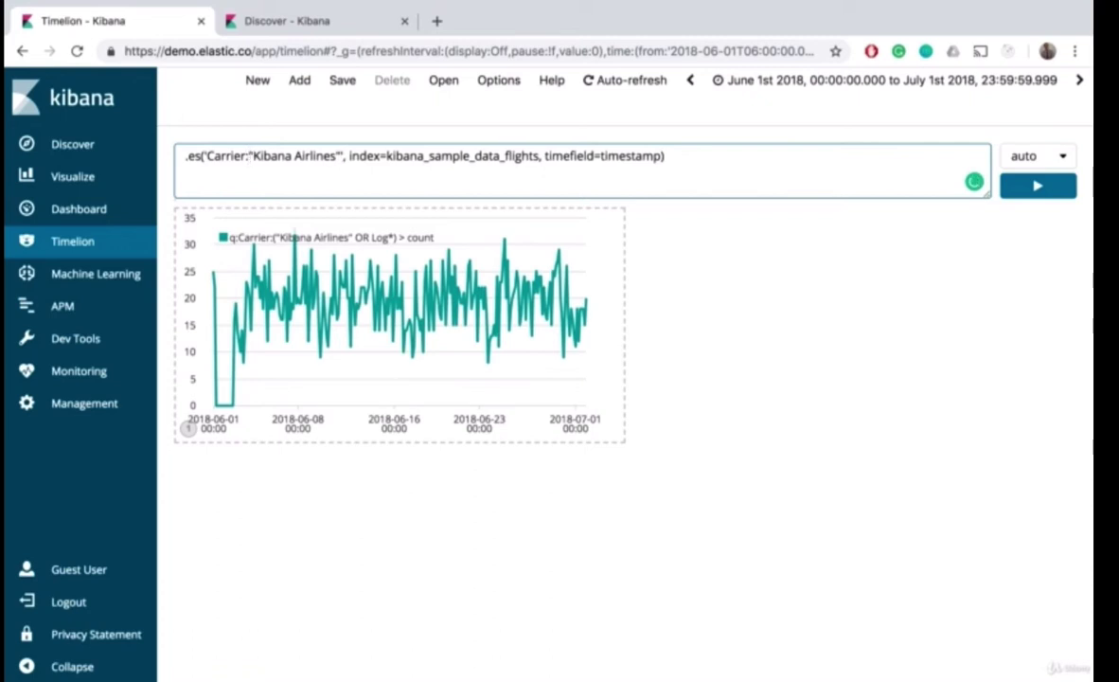
click(1023, 188)
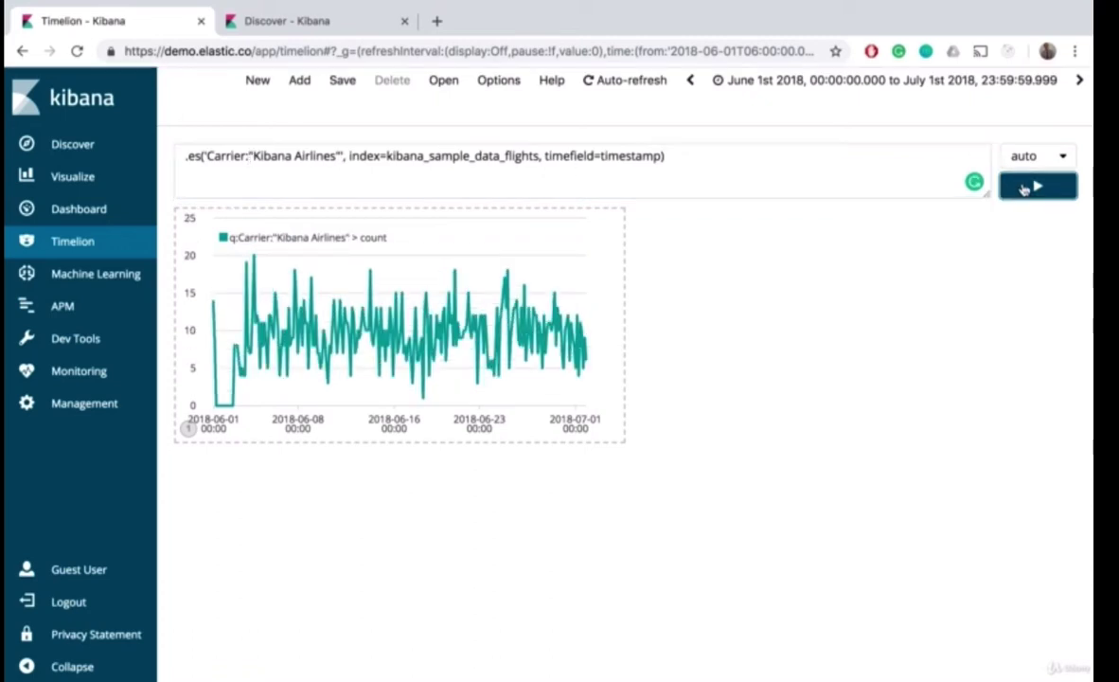
- Chain an empty .divide() function onto the end of the Kibana Airlines .es() expression
click(674, 162)
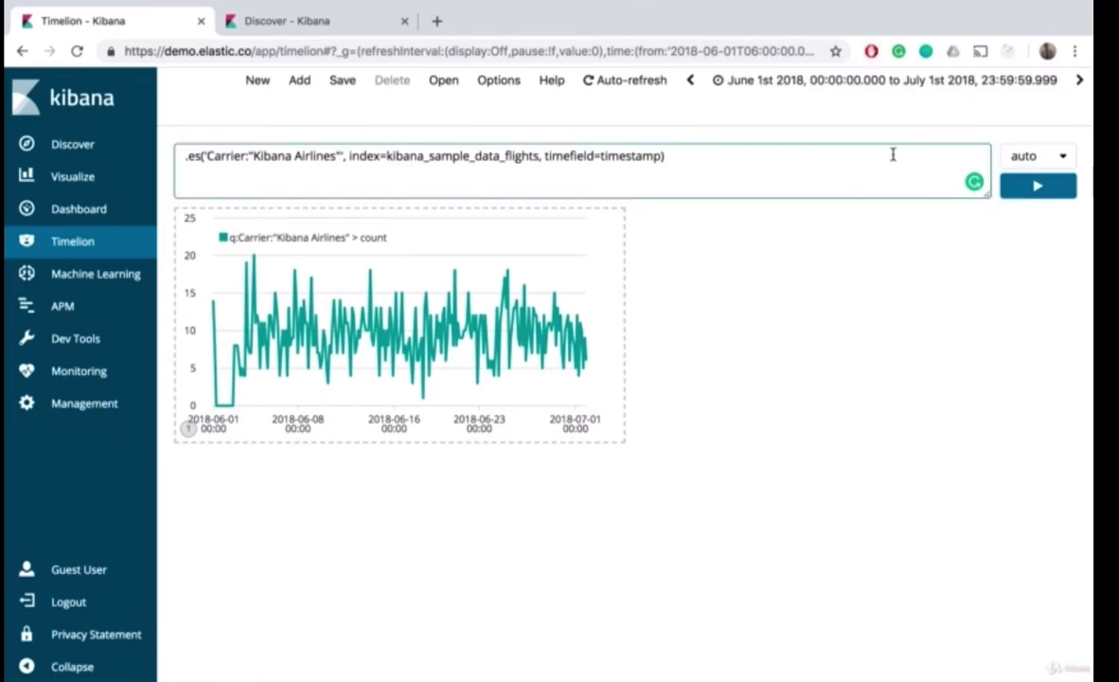
text(.)
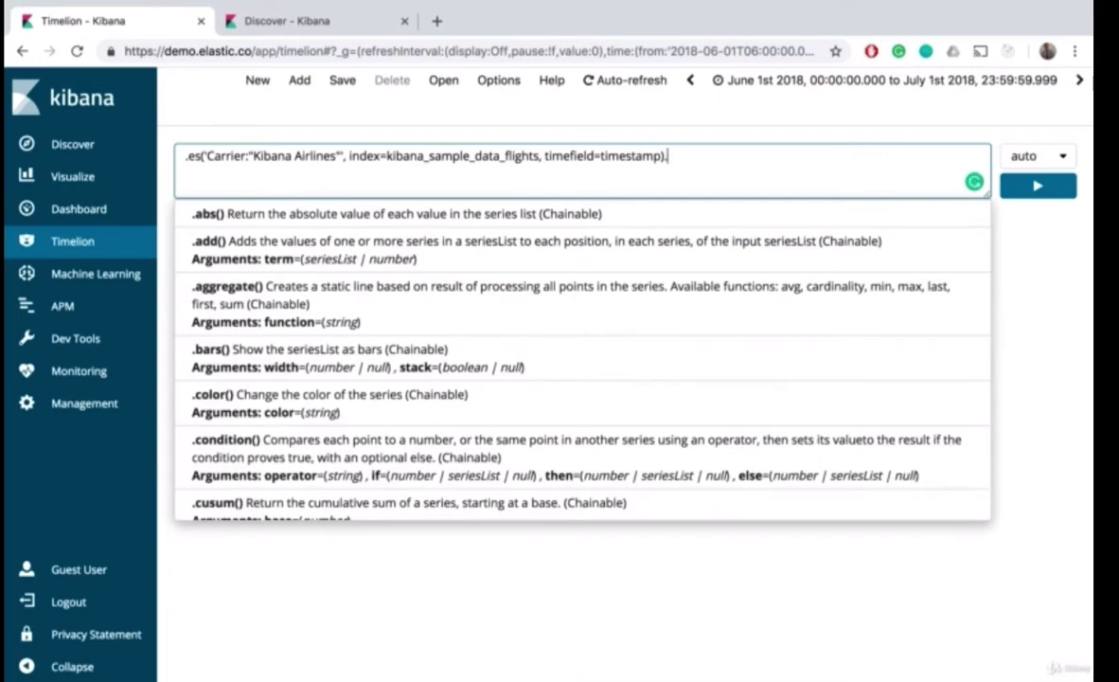
text(divide)
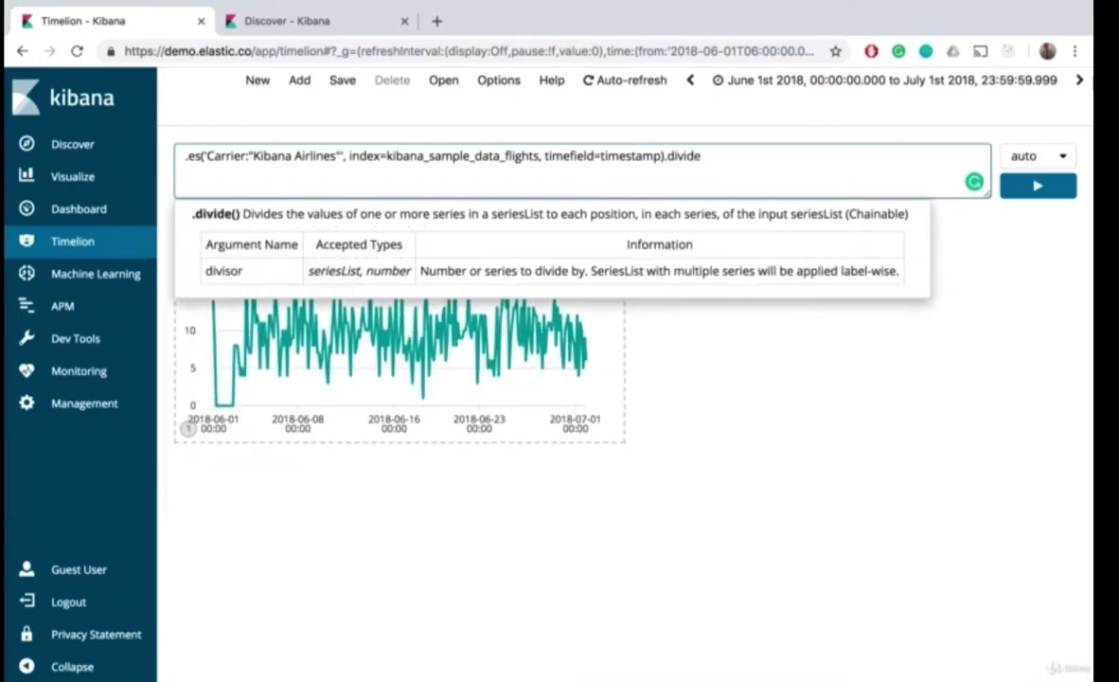
text(())
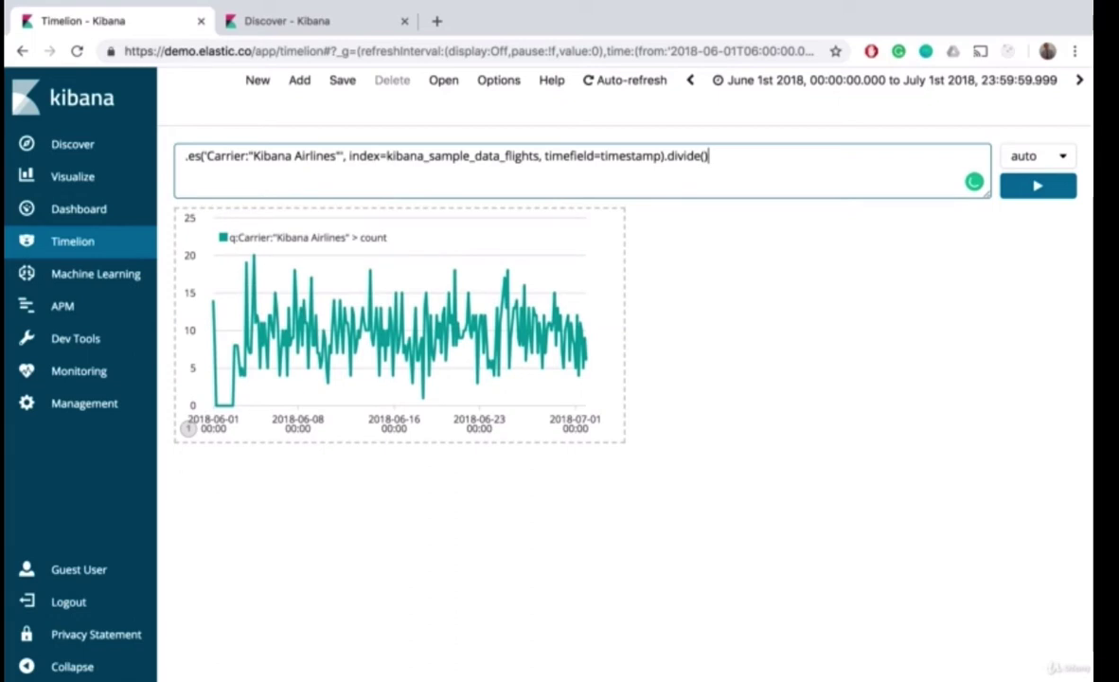
click(663, 156)
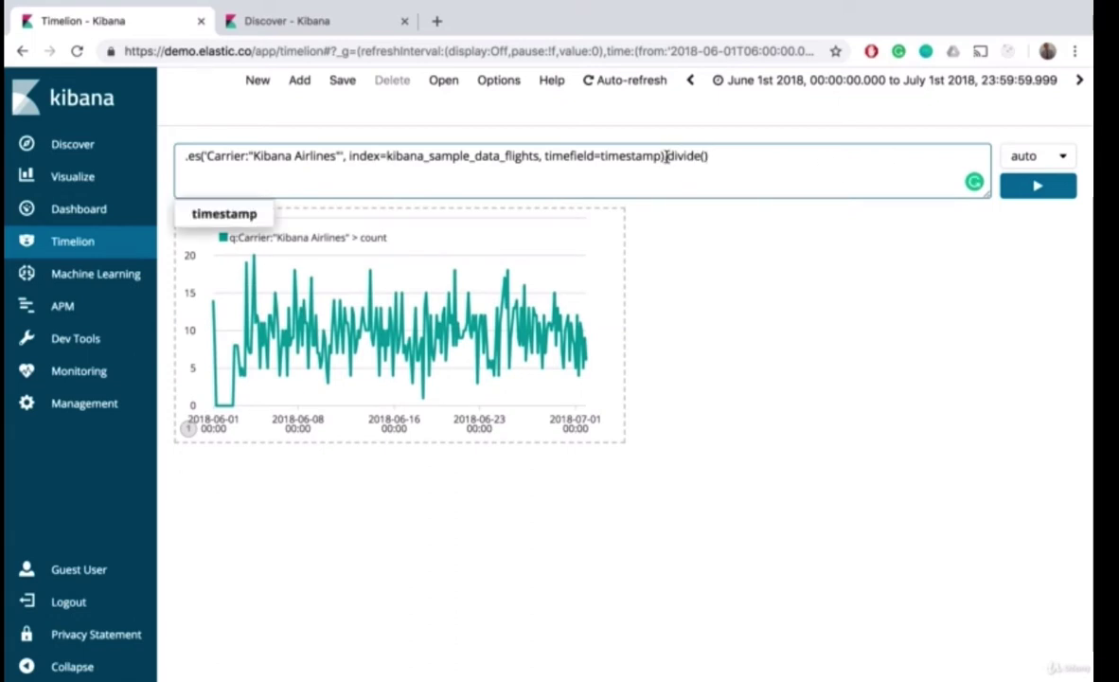
click(687, 156)
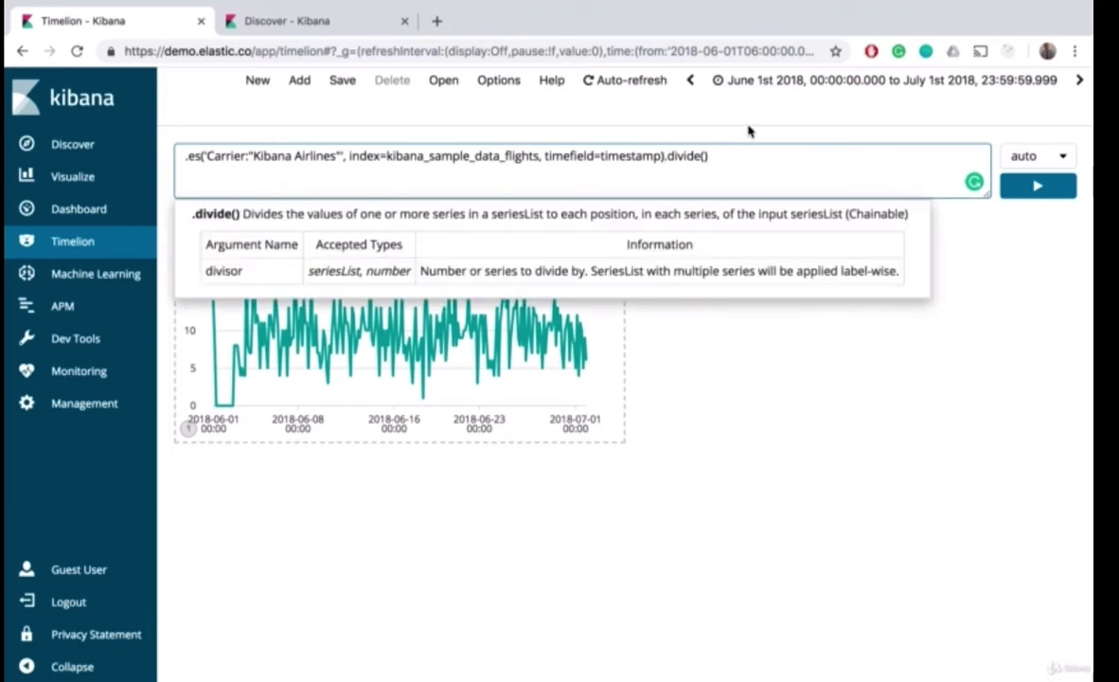
- Copy the whole .es() call for Kibana Airlines and paste it as the divisor inside .divide()
shift+click(184, 159)
key(ctrl+c)
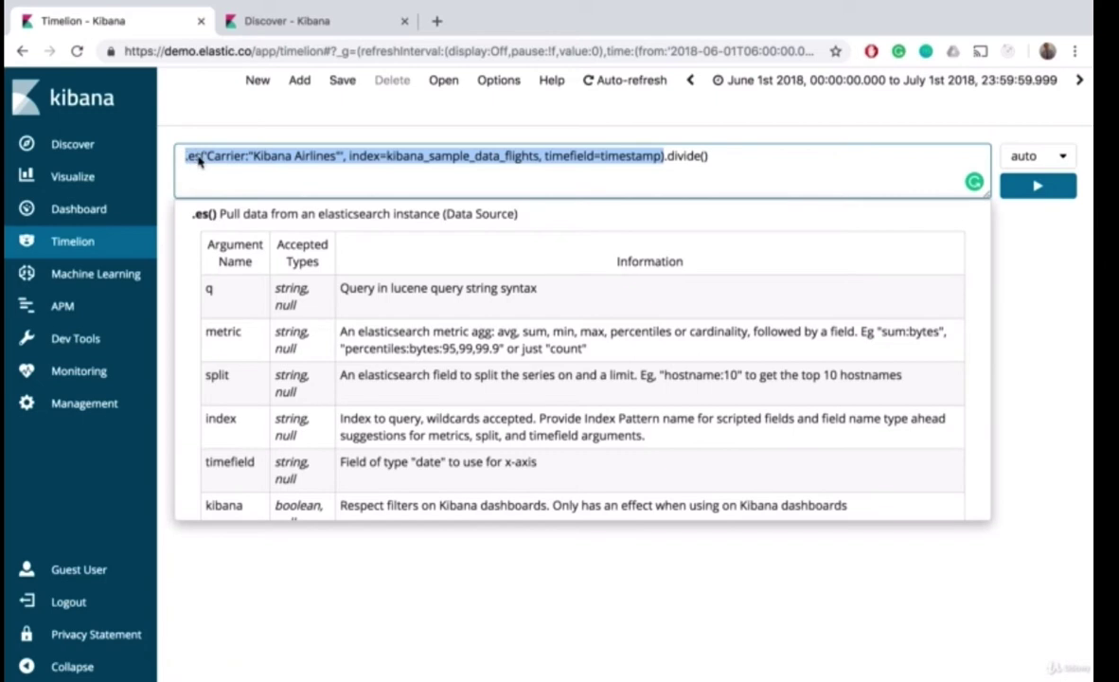
right_click(198, 161)
click(260, 276)
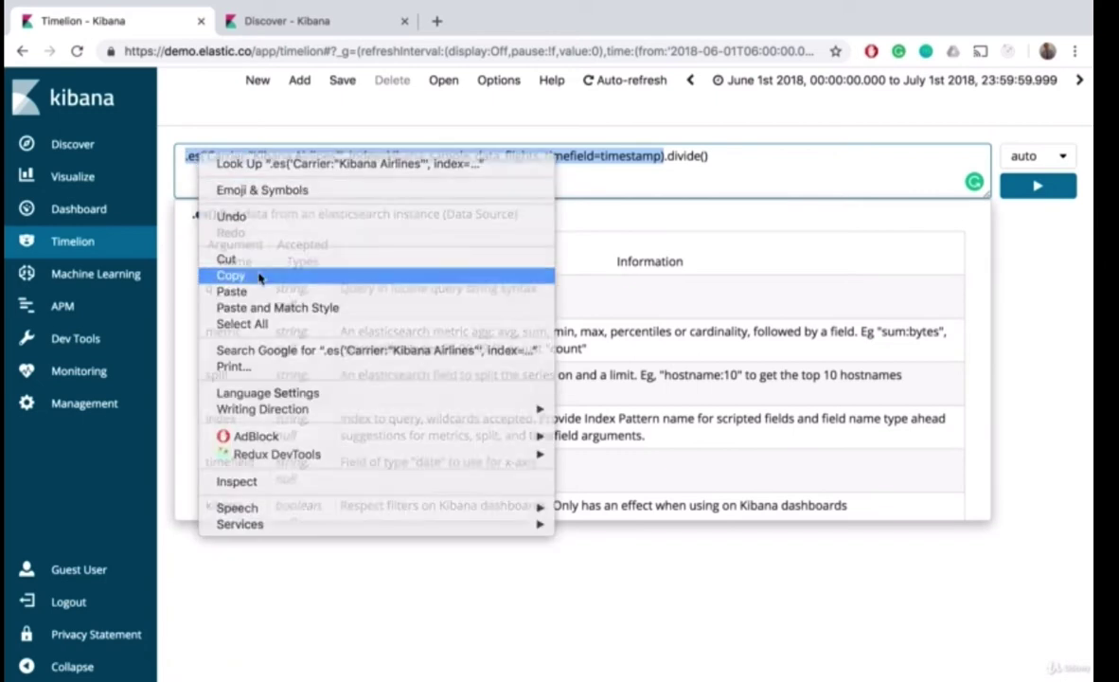
click(704, 156)
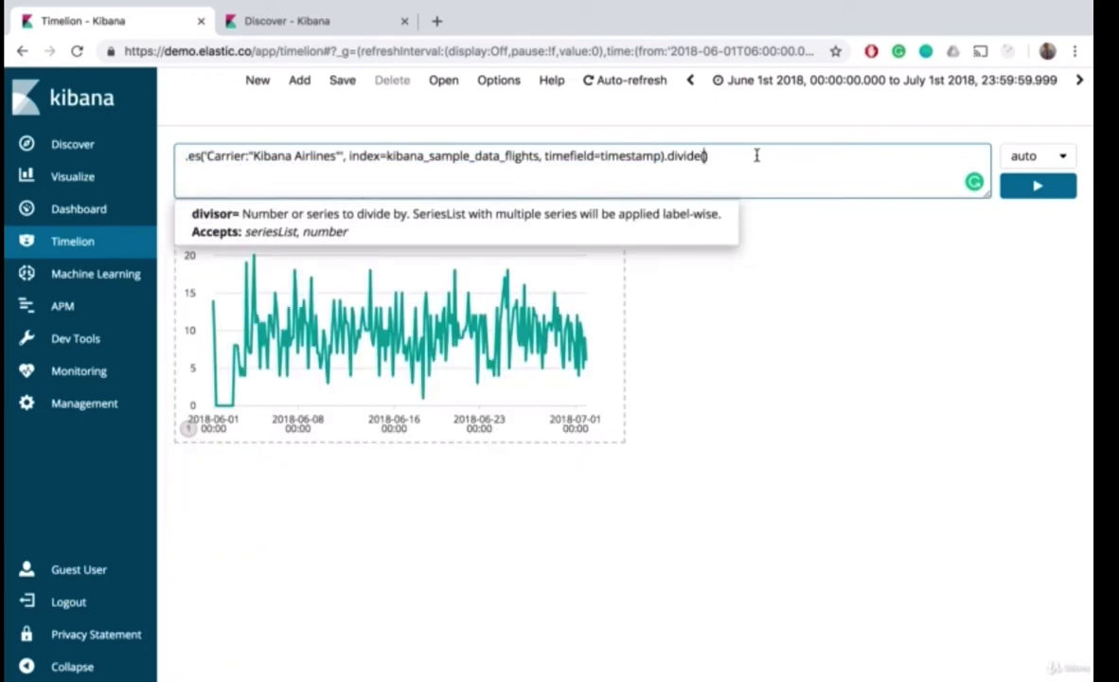
text())
key(ctrl+v)
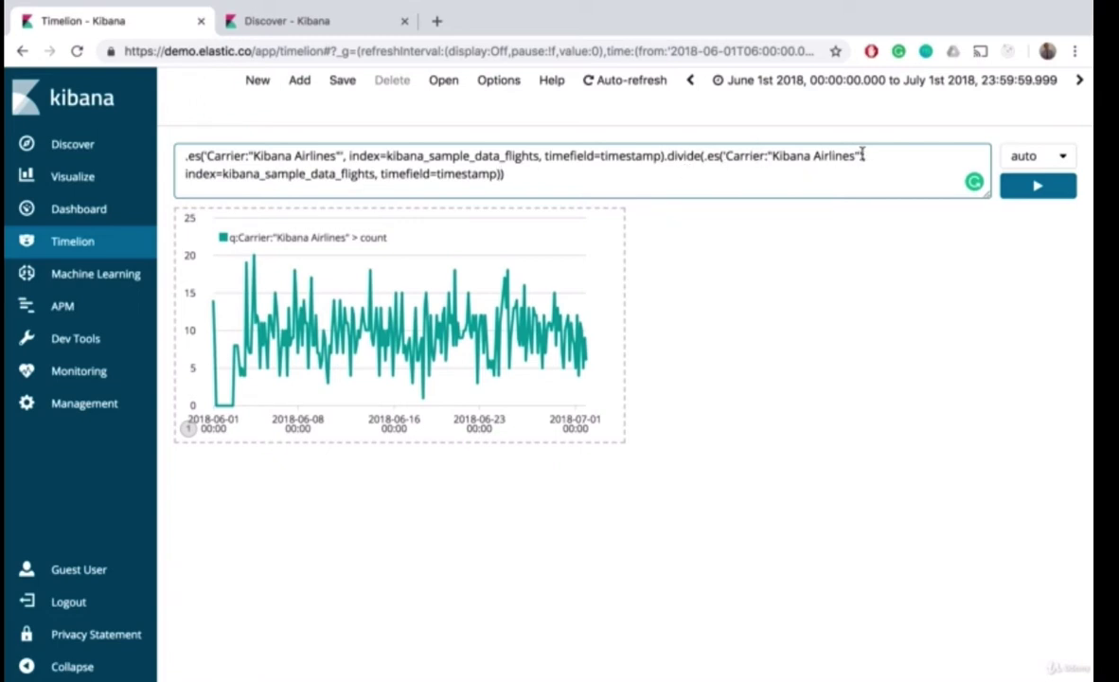
- Replace the carrier query in the divisor's .es() call with * to match all flights
drag(860, 157, 726, 161)
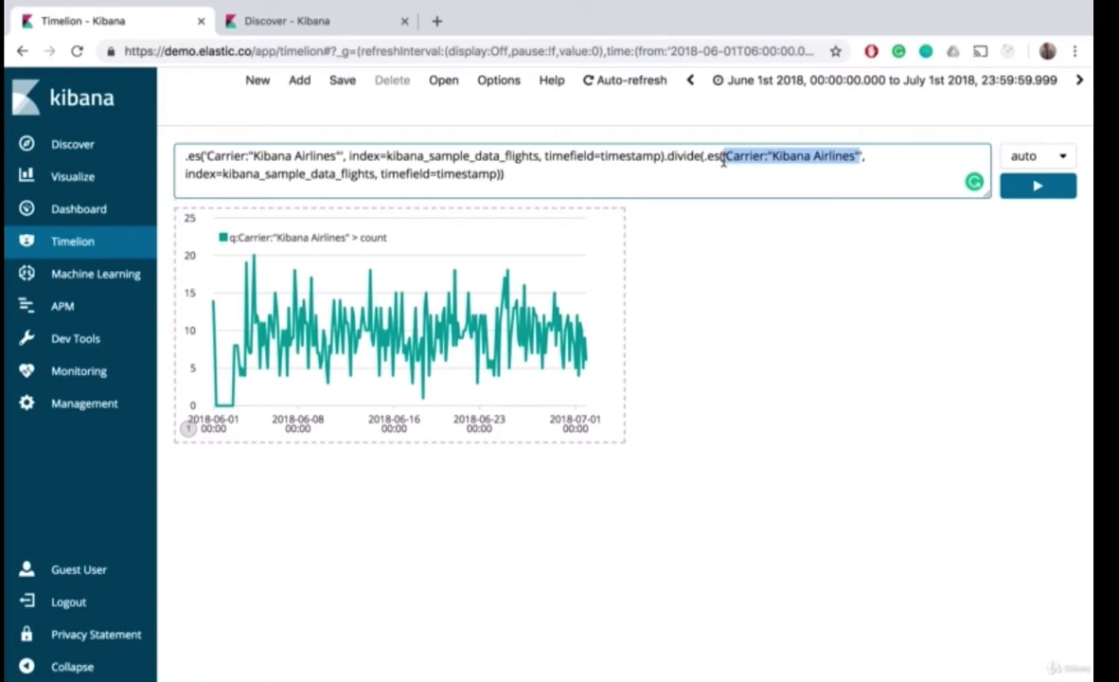
key(BackSpace)
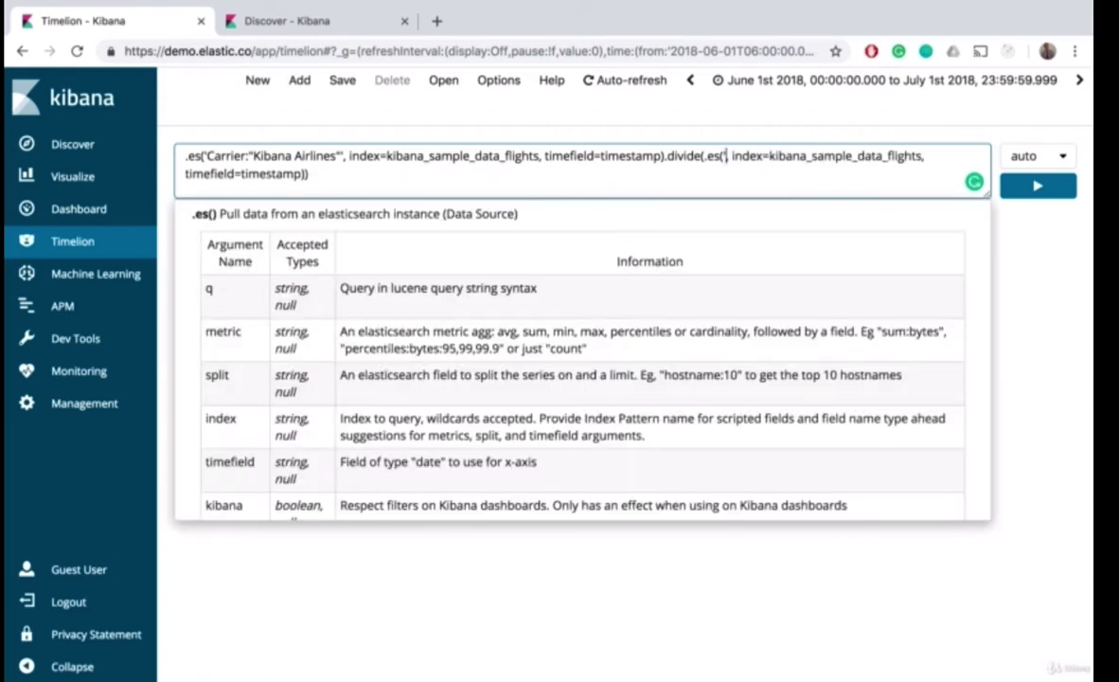
key(BackSpace)
text(*)
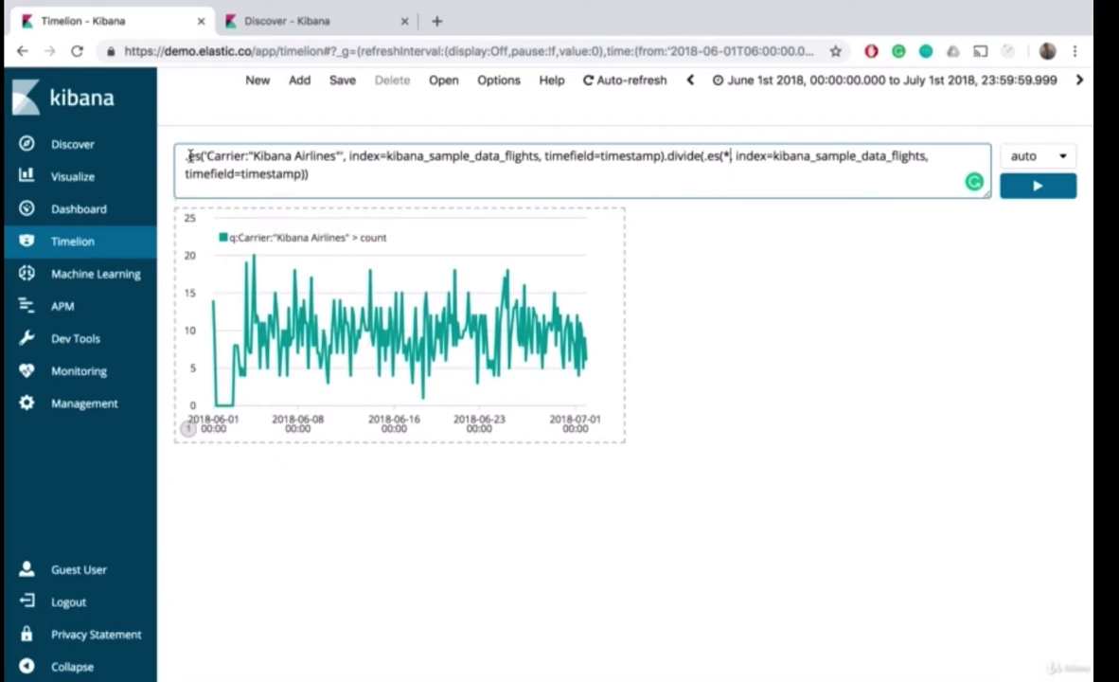
- Review the query, index and timefield arguments of both .es() calls in the division expression
double_click(258, 154)
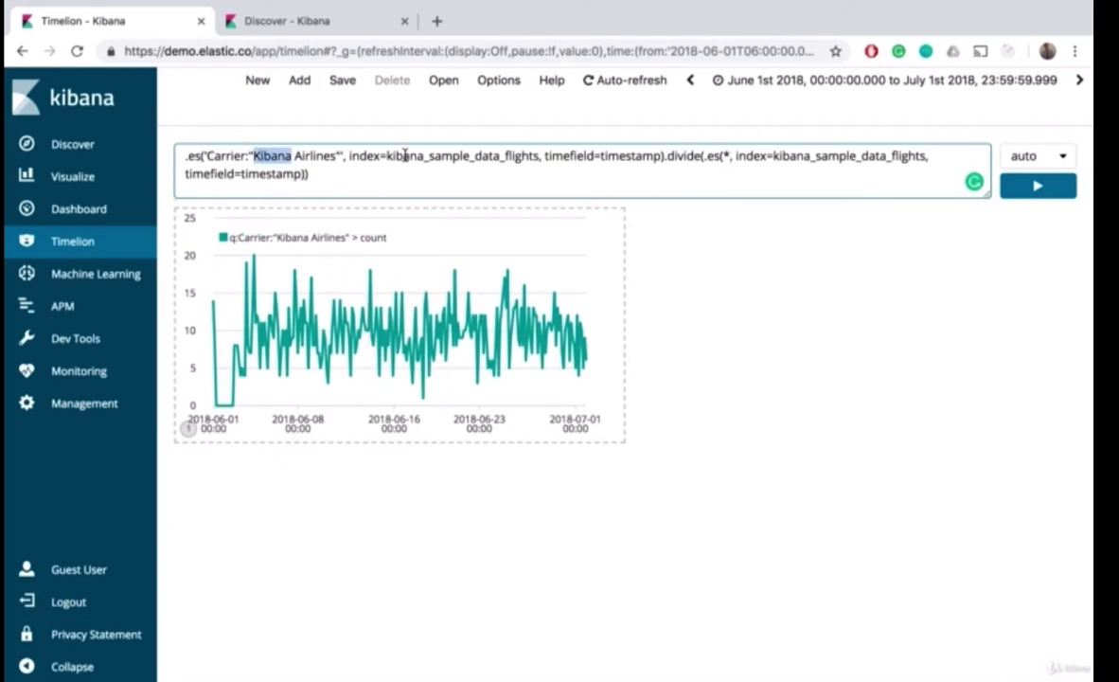
click(569, 156)
double_click(569, 156)
click(620, 156)
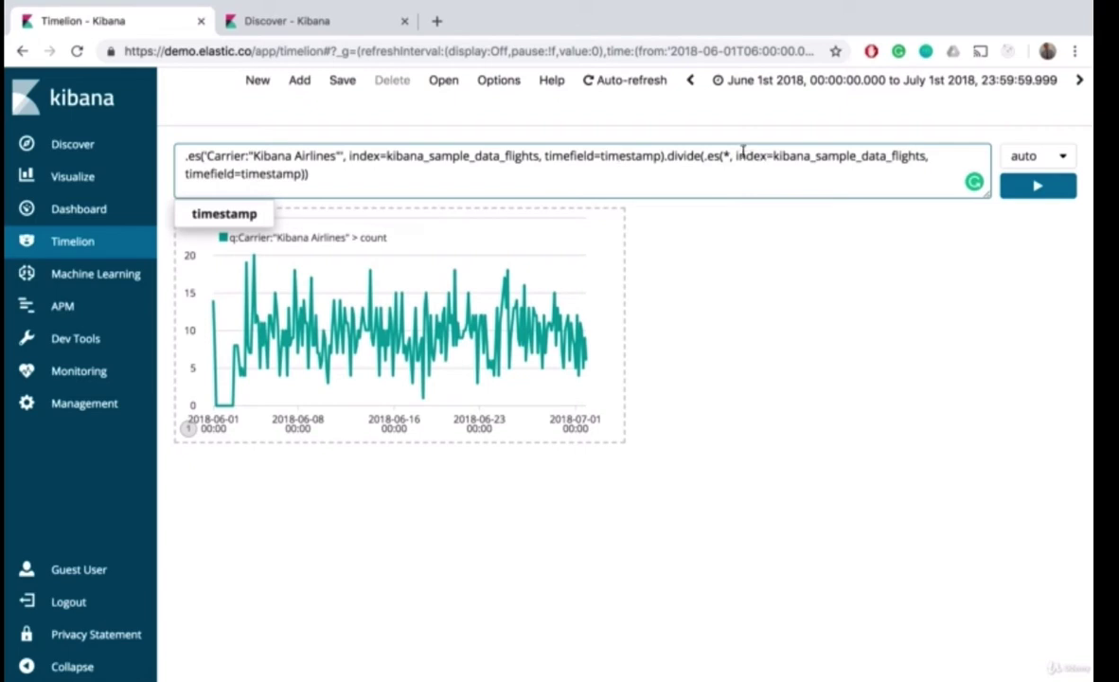
click(725, 157)
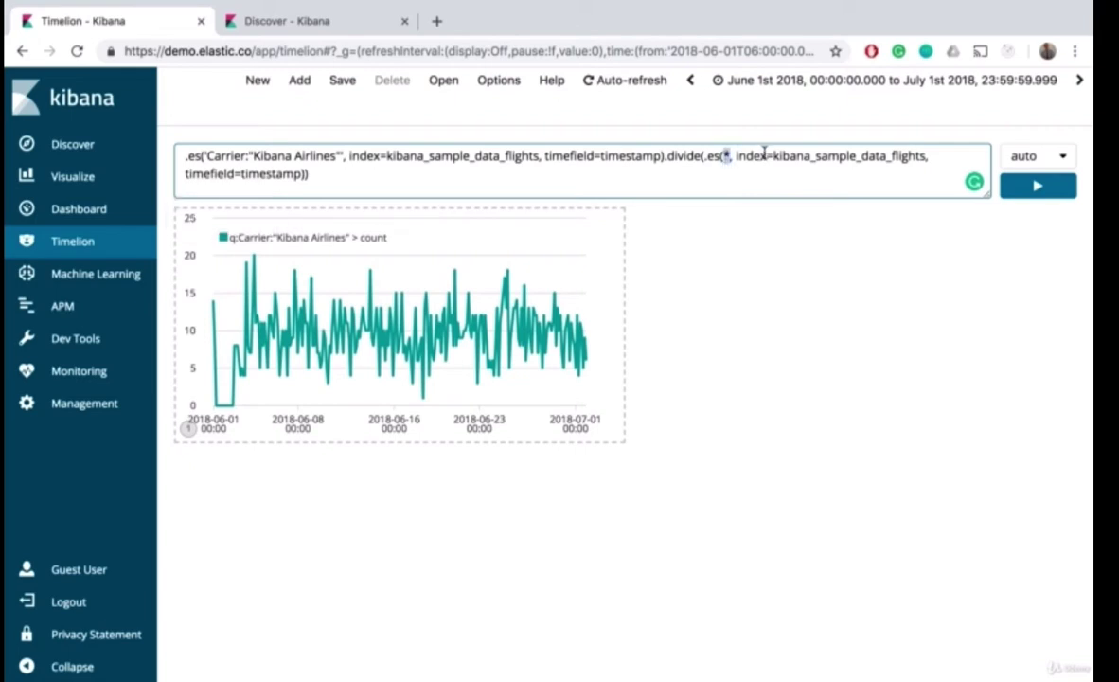
drag(737, 161, 869, 142)
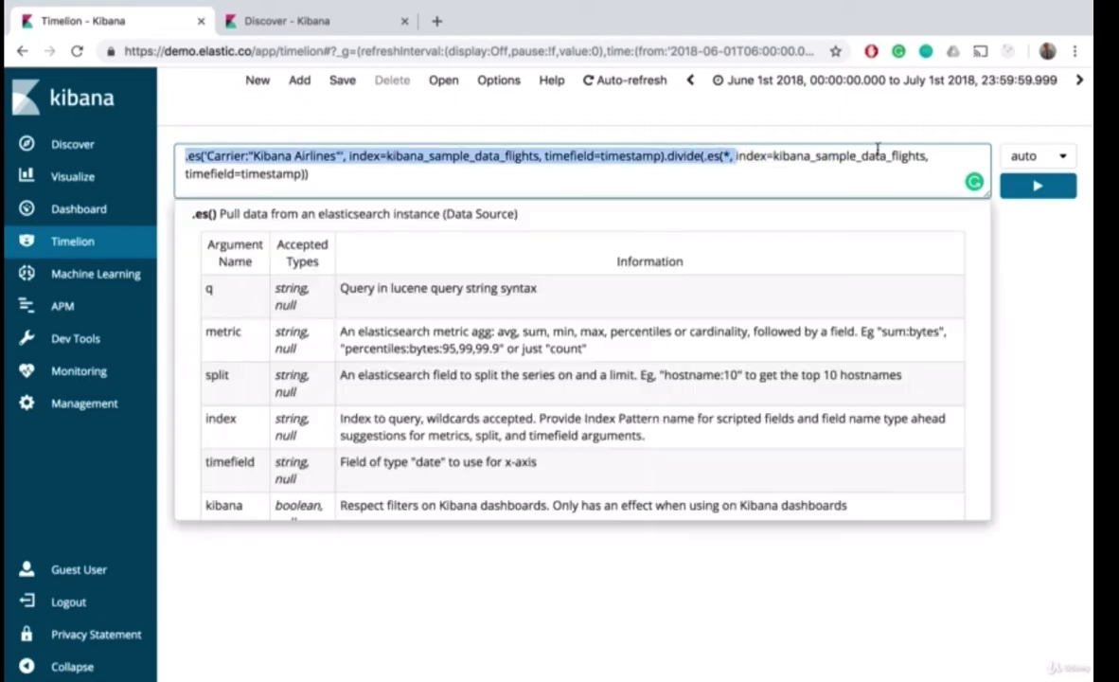
click(203, 174)
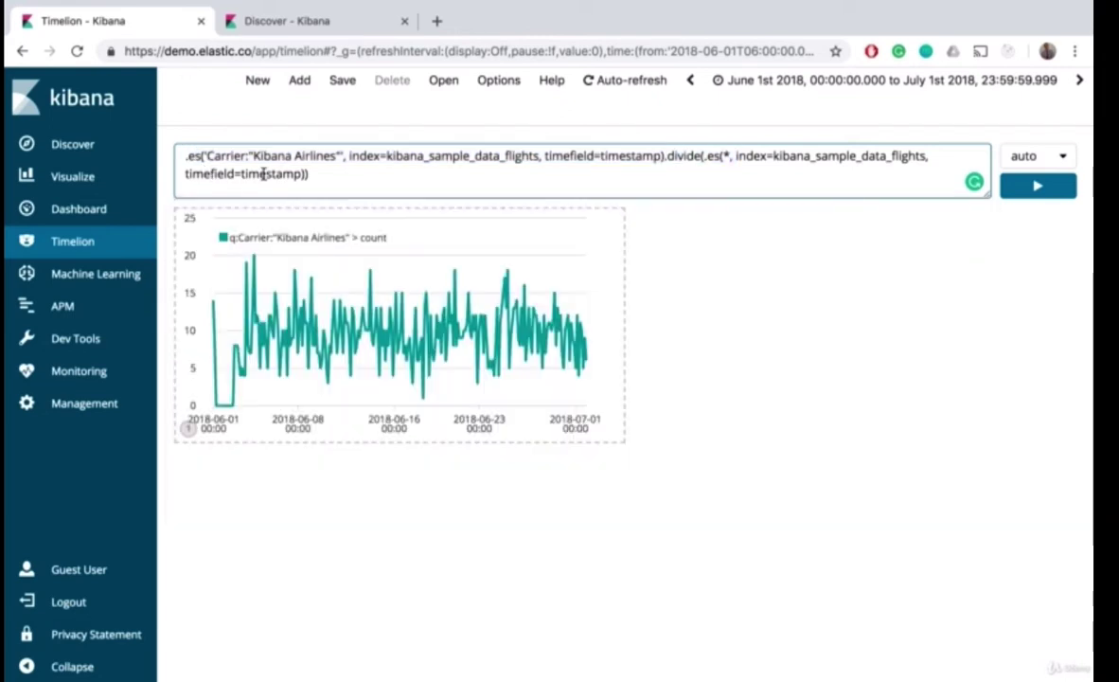
- Run the division expression, and rerun it with the interval set to 1d
click(1040, 186)
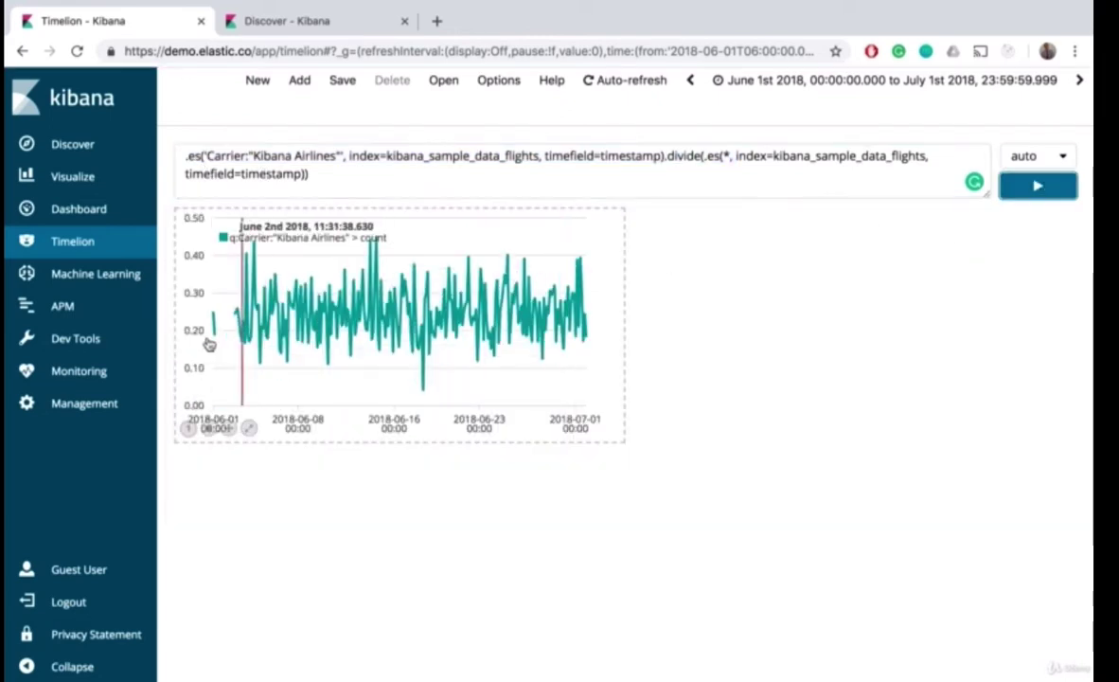
click(1065, 157)
click(1044, 222)
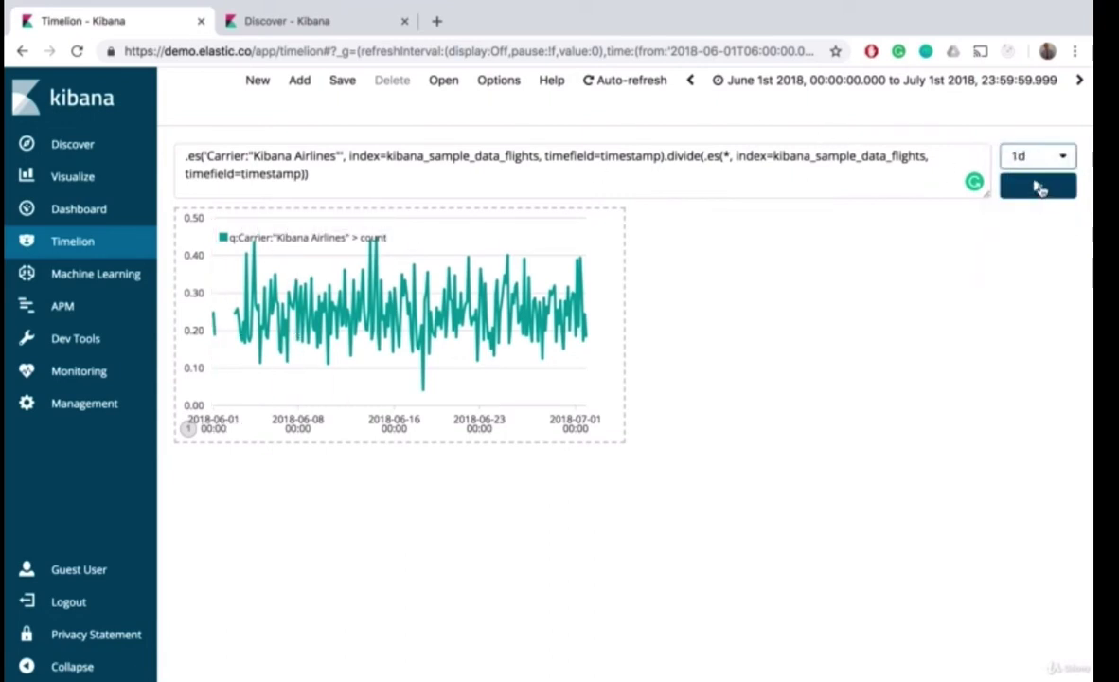
click(1037, 185)
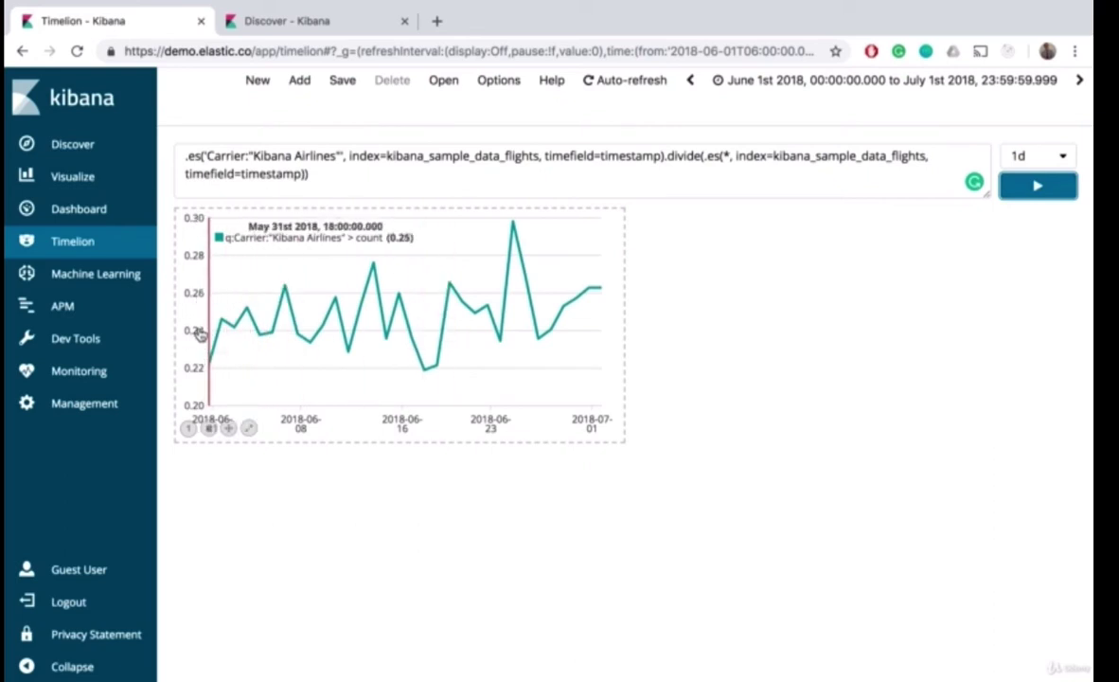
- Chain an empty .yaxis() function onto the end of the division expression
click(322, 163)
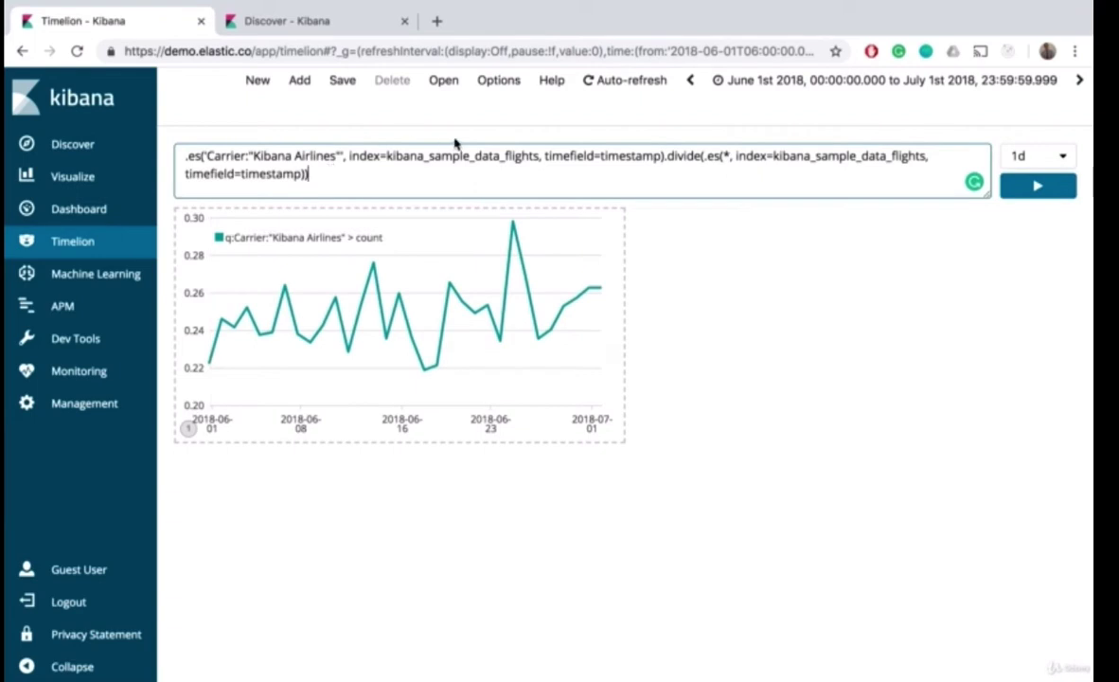
text(.)
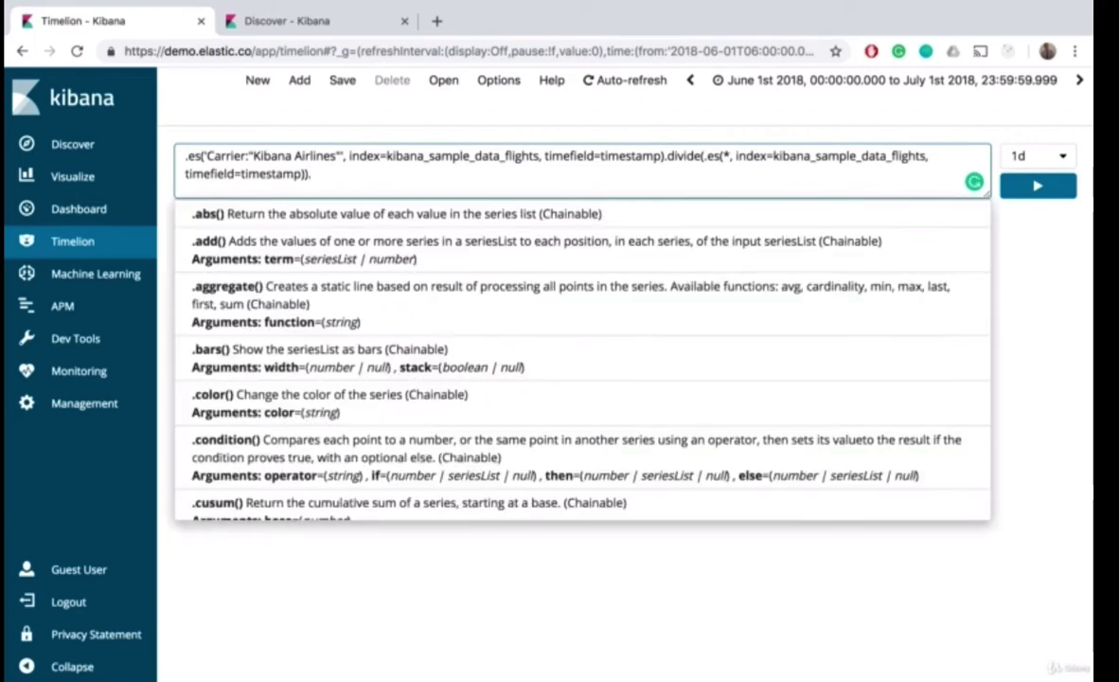
text(u)
text(yaxis)
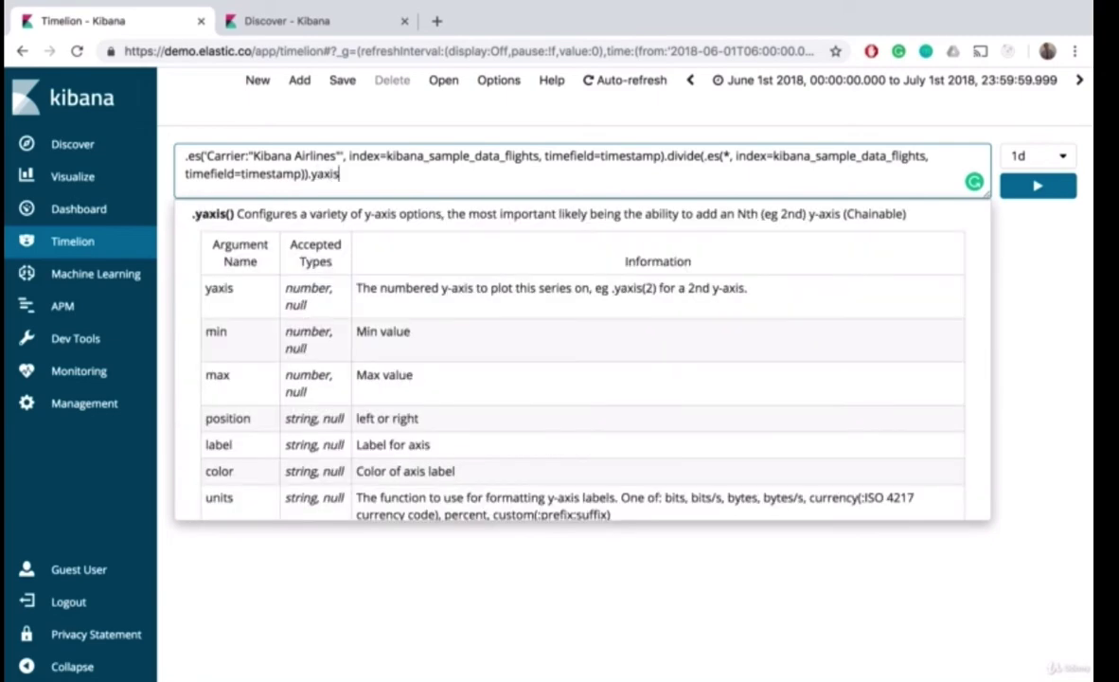
text())
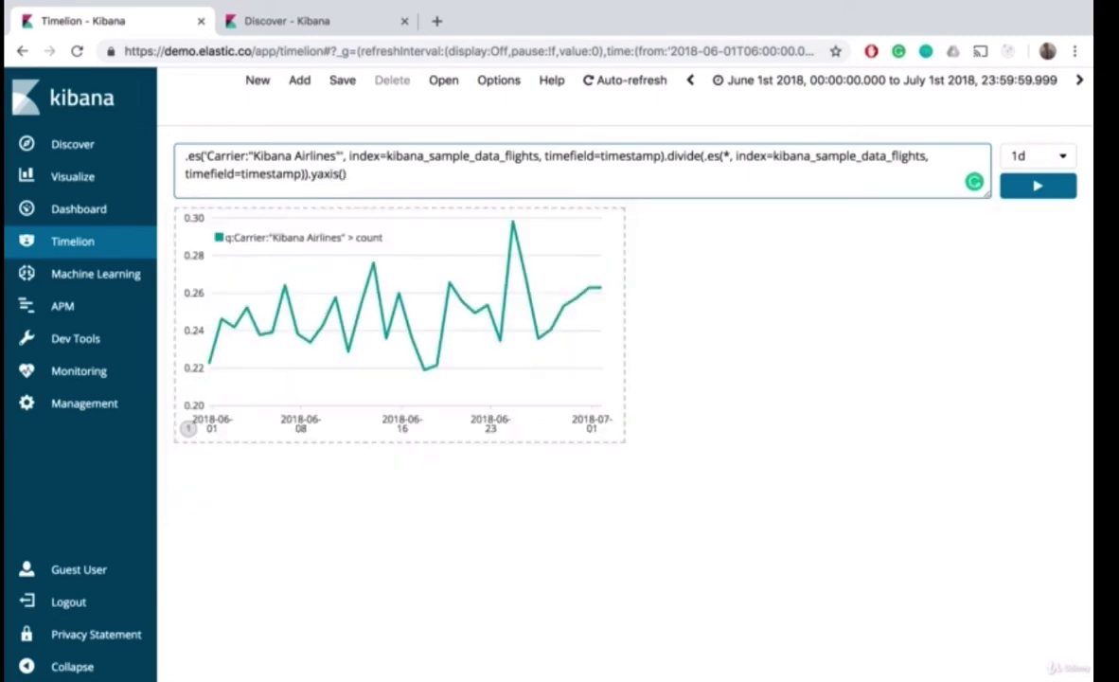
- Set the units argument of .yaxis() to percent and run the expression
key(Left)
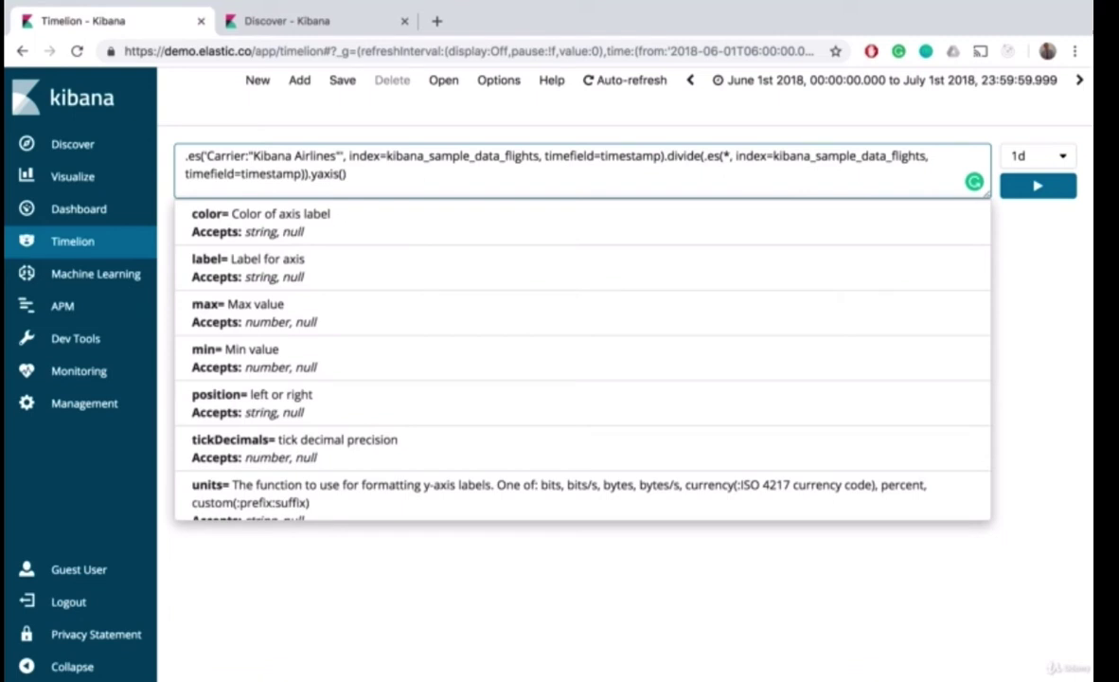
scroll(304, 279, down, 1)
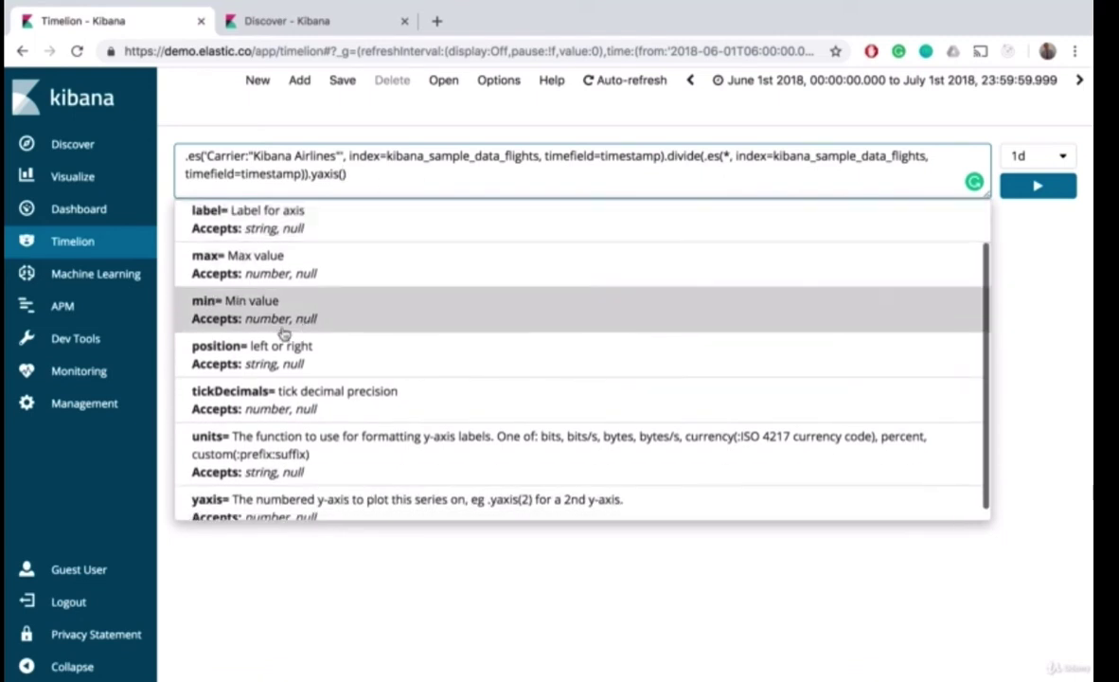
click(242, 443)
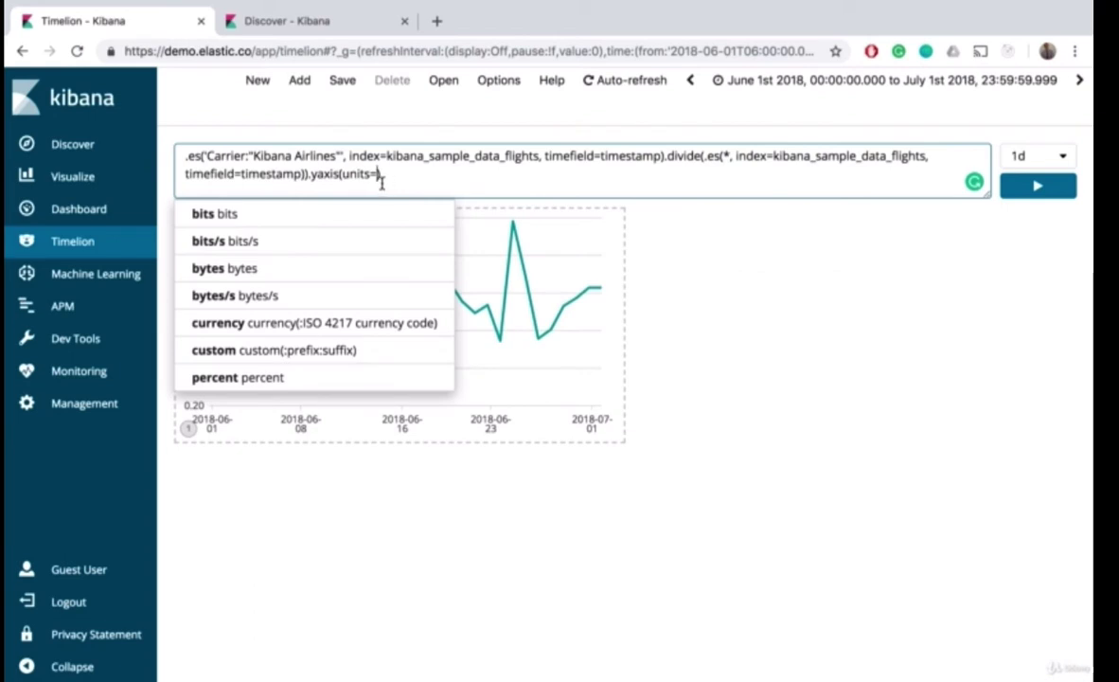
click(269, 378)
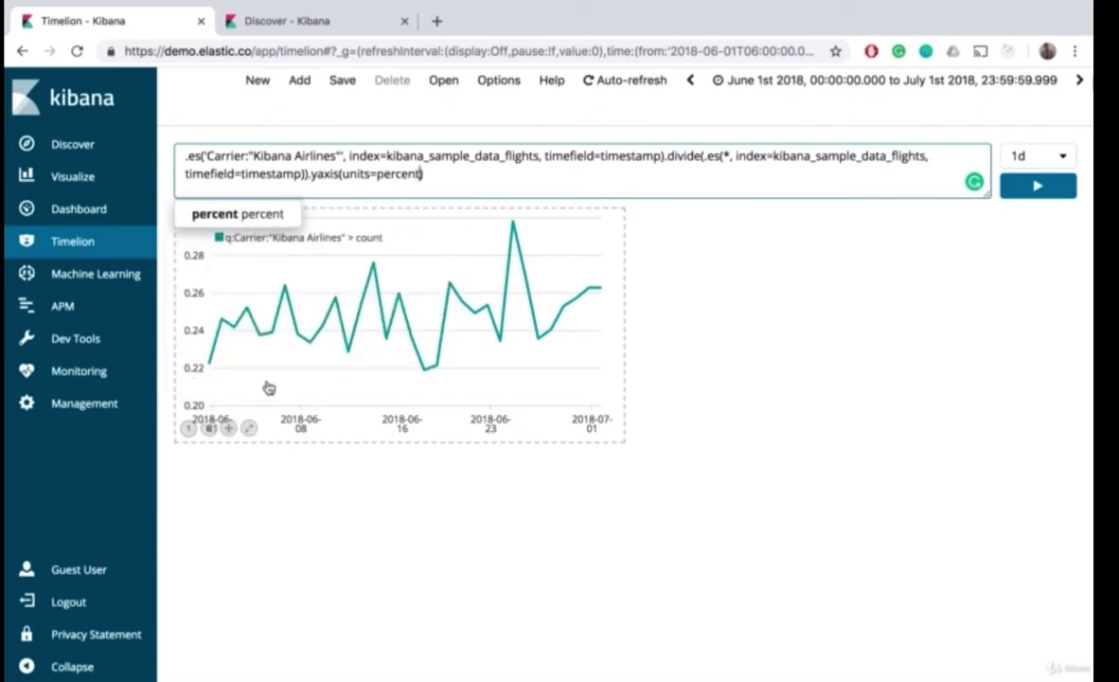
click(1038, 185)
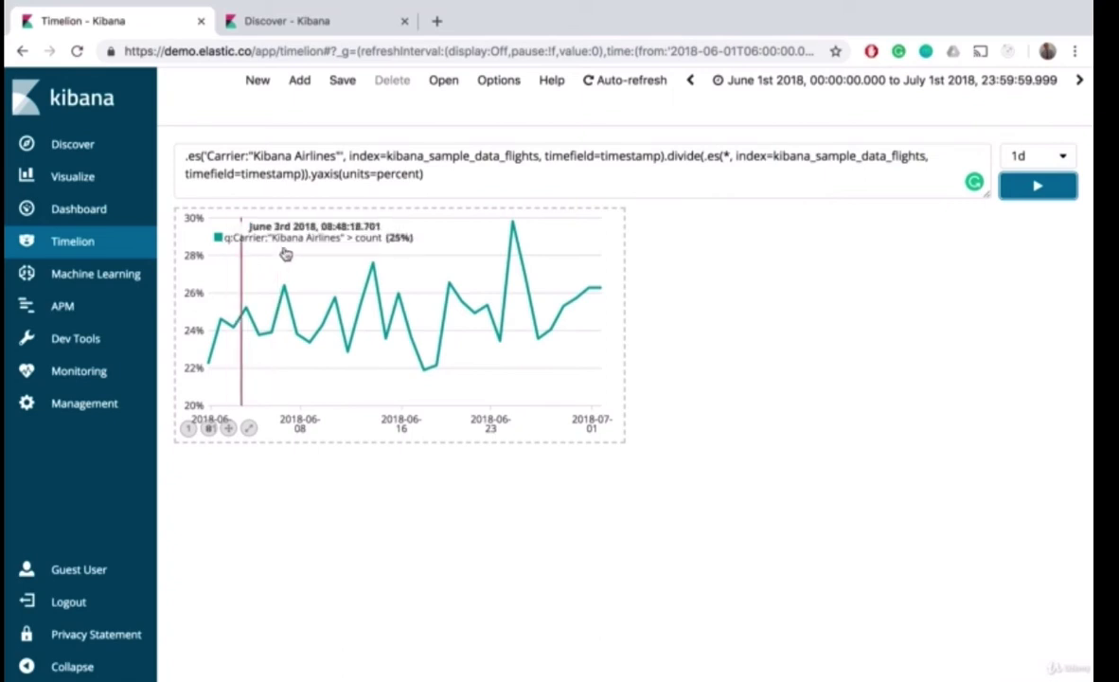
- Chain .label("Percent of Flights That were Kibana...") onto the end of the expression and run it
click(431, 173)
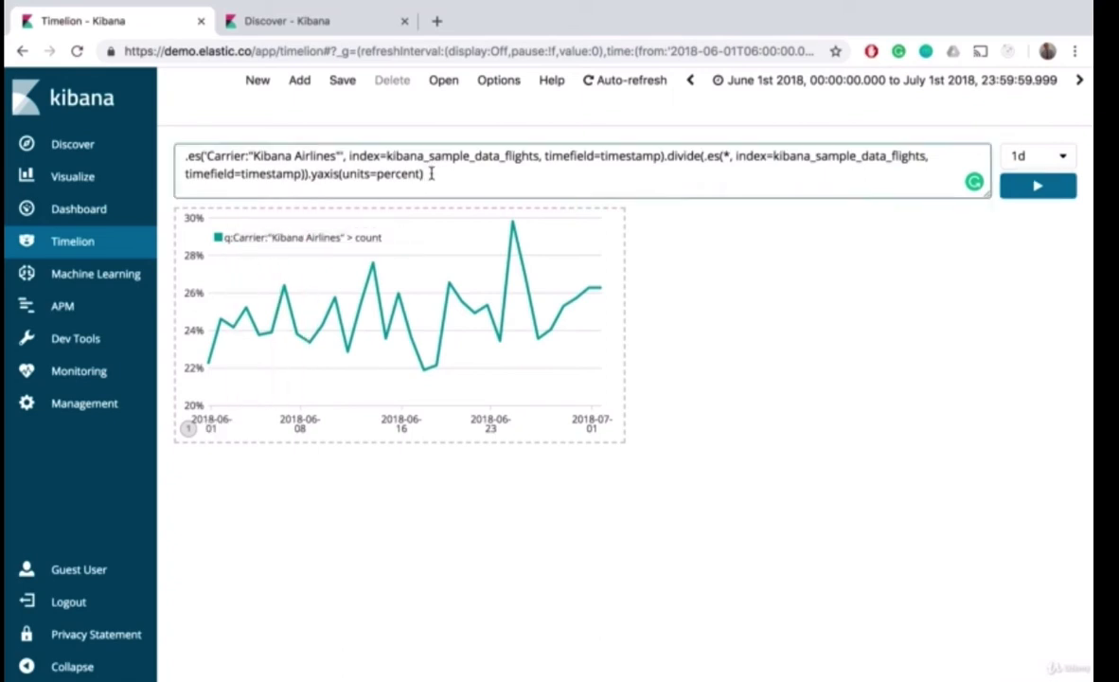
text(.la)
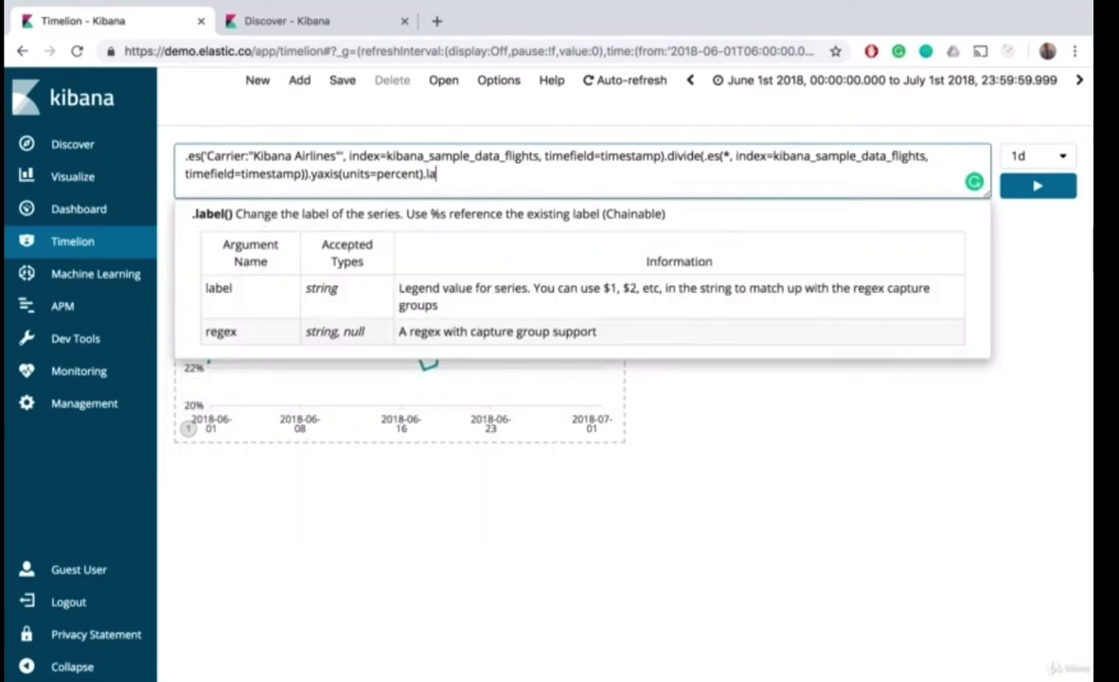
text(bel)
key(Return)
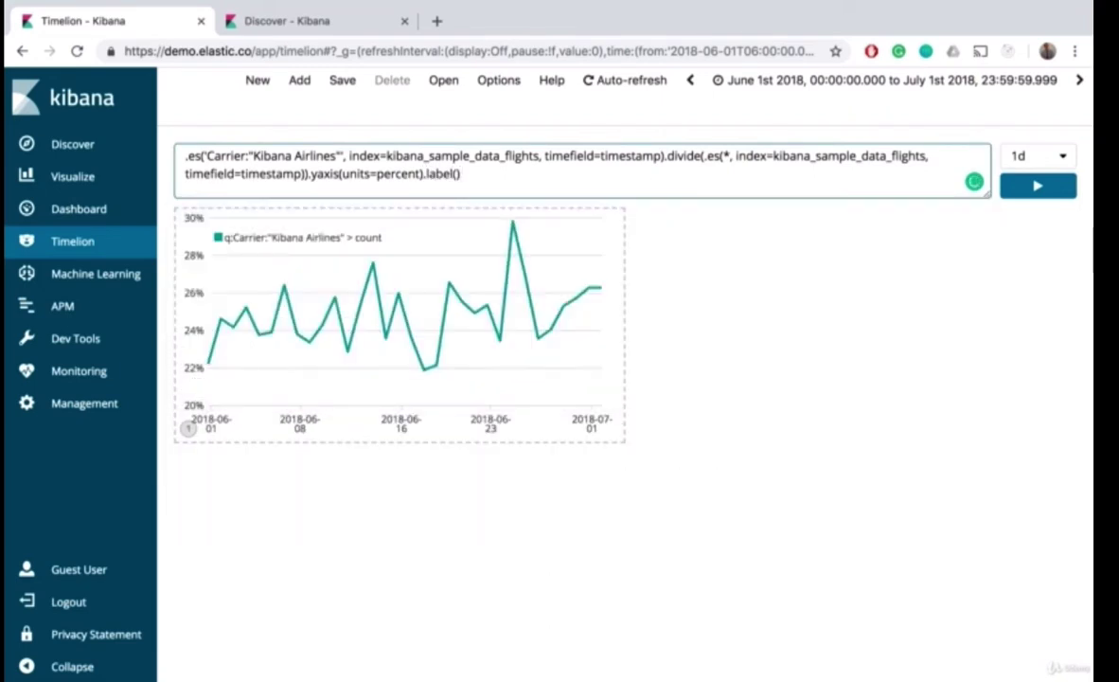
text("Percent of )
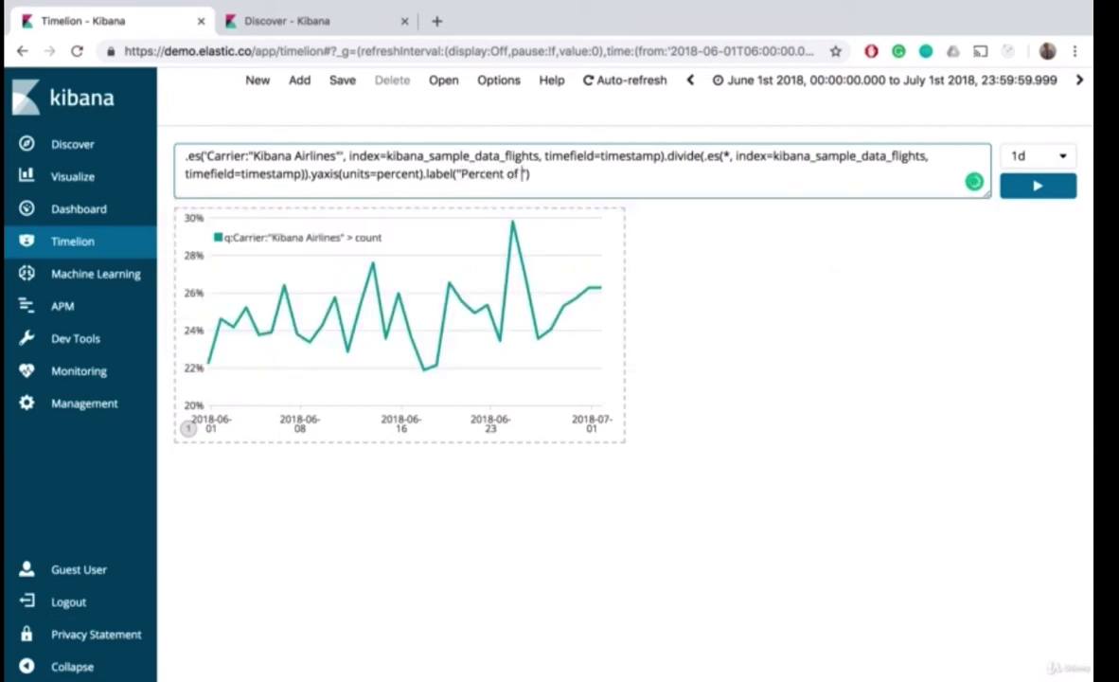
text(Flights That were )
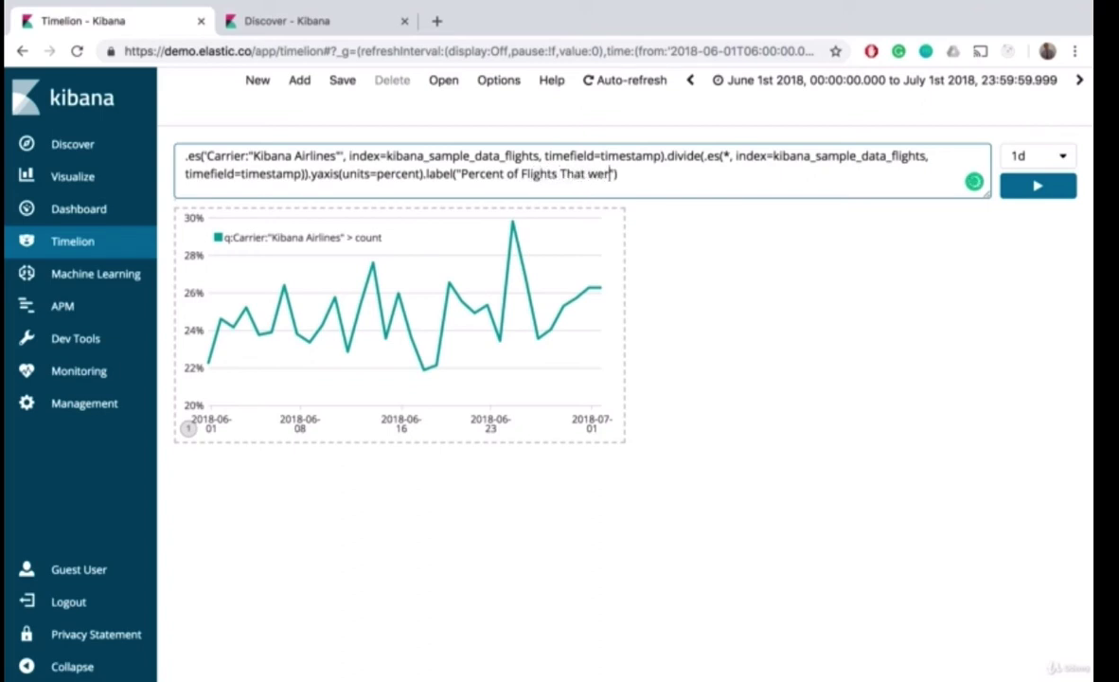
text(Kibana...)
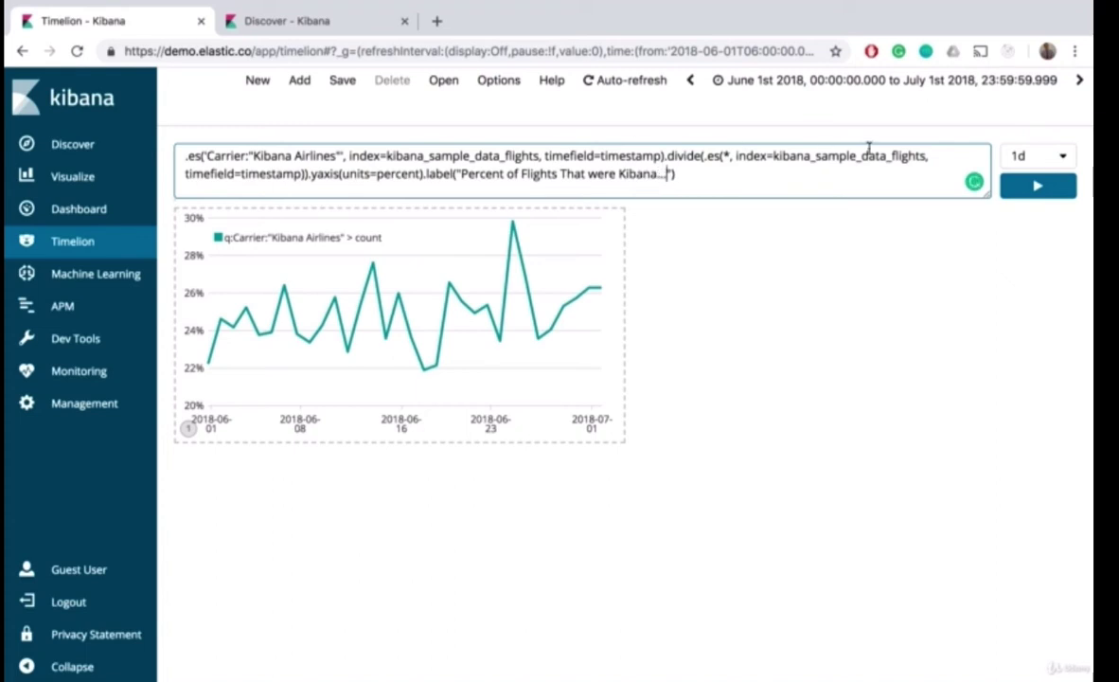
click(1032, 187)
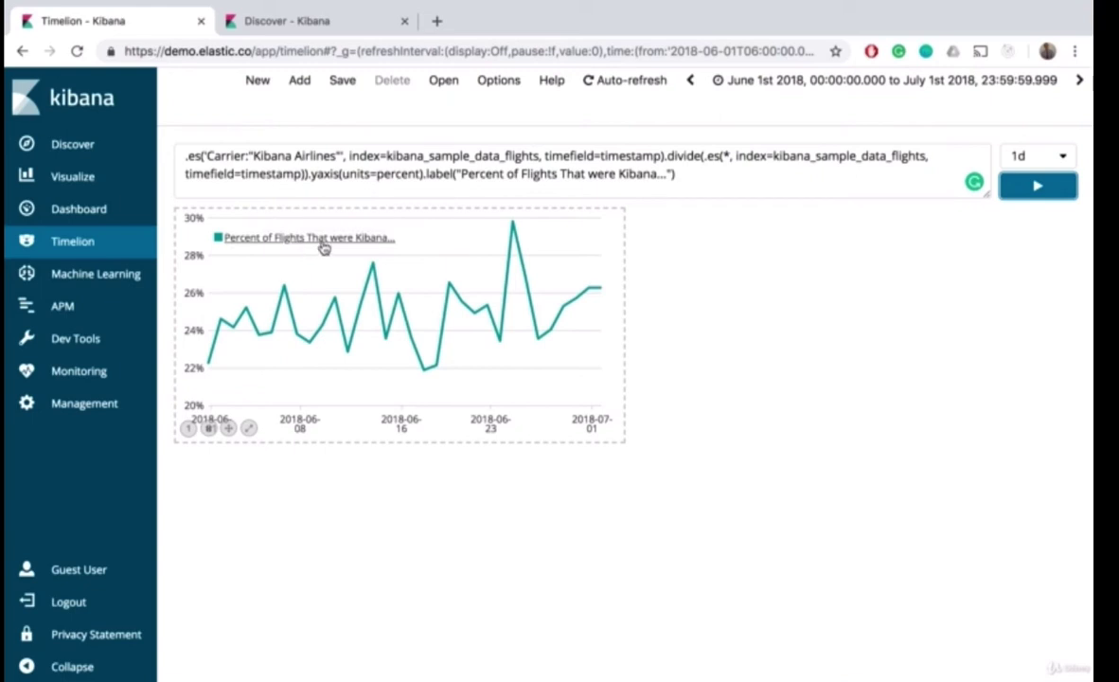
- Chain .color("red") after the .label() function and run the expression
click(691, 176)
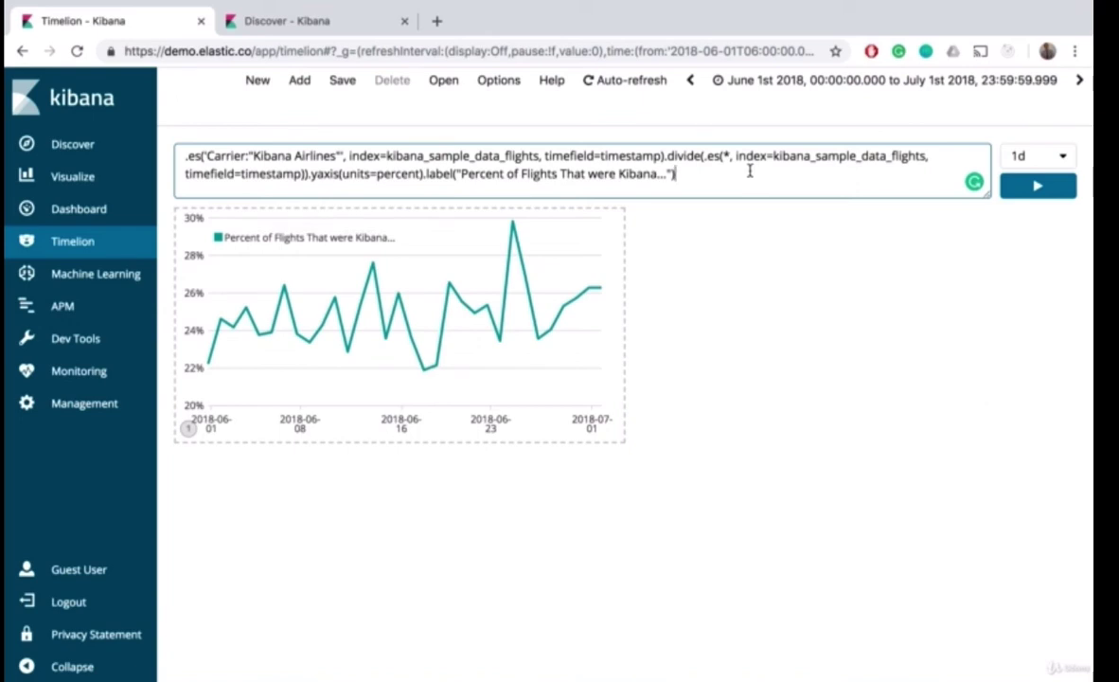
text(.)
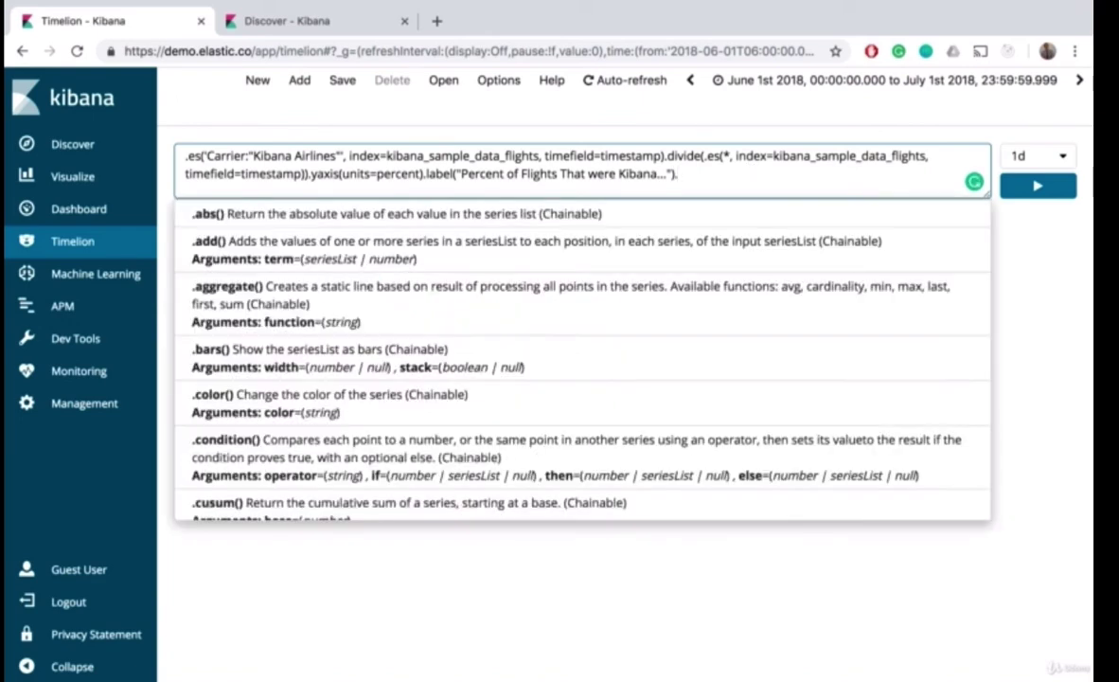
text(color)
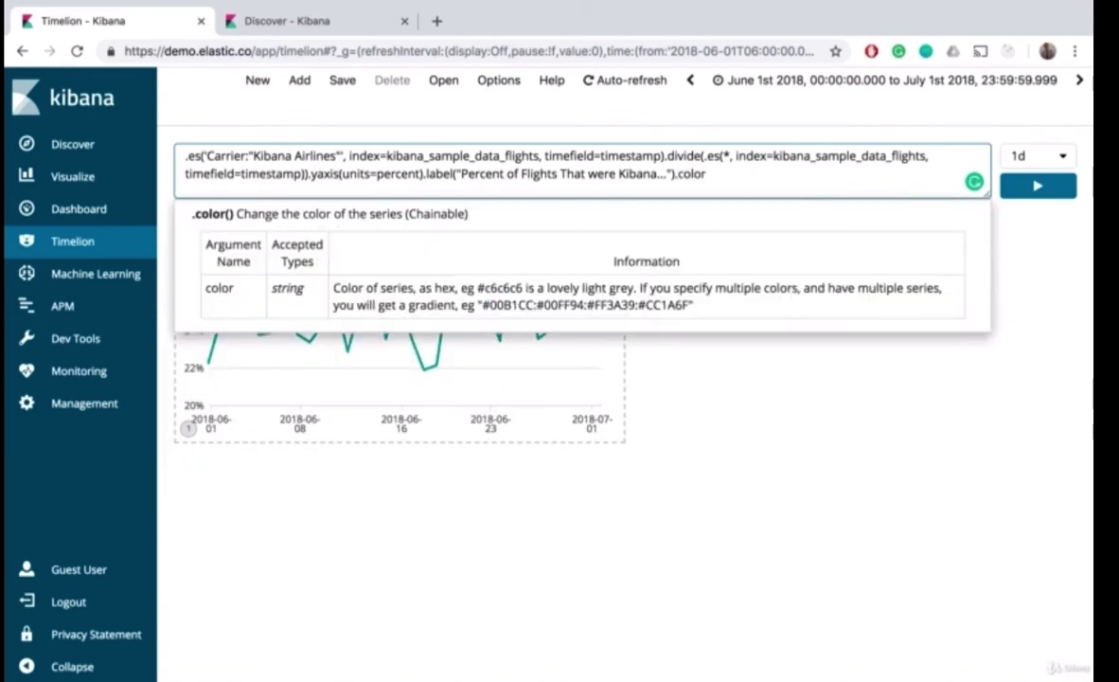
text(())
key(Left)
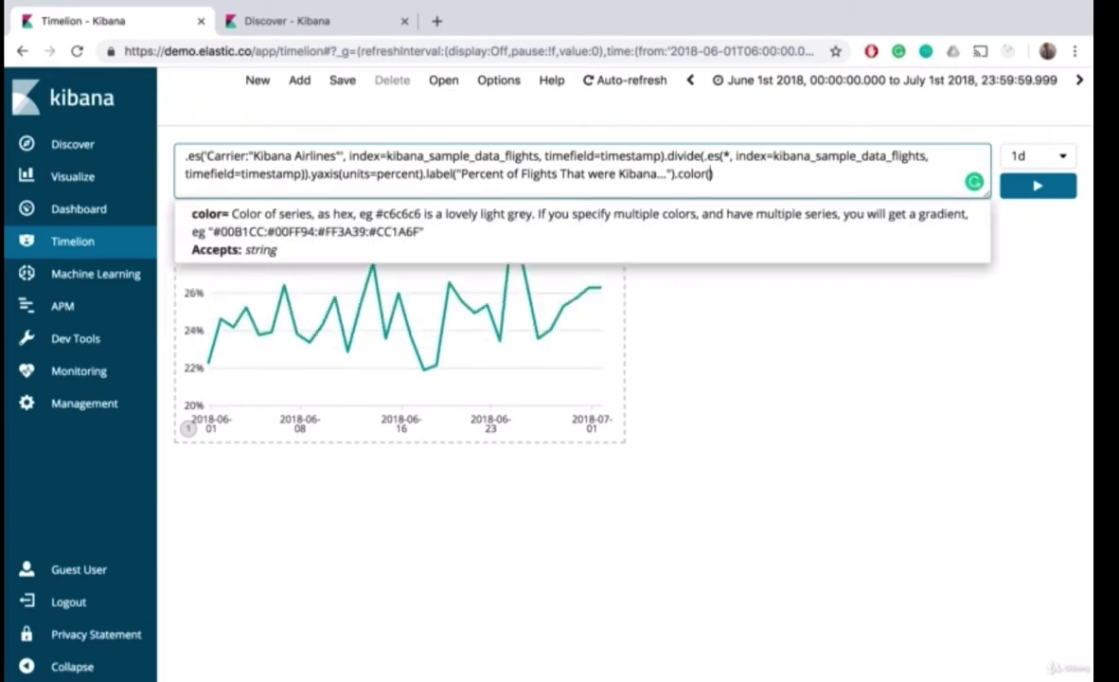
text(")
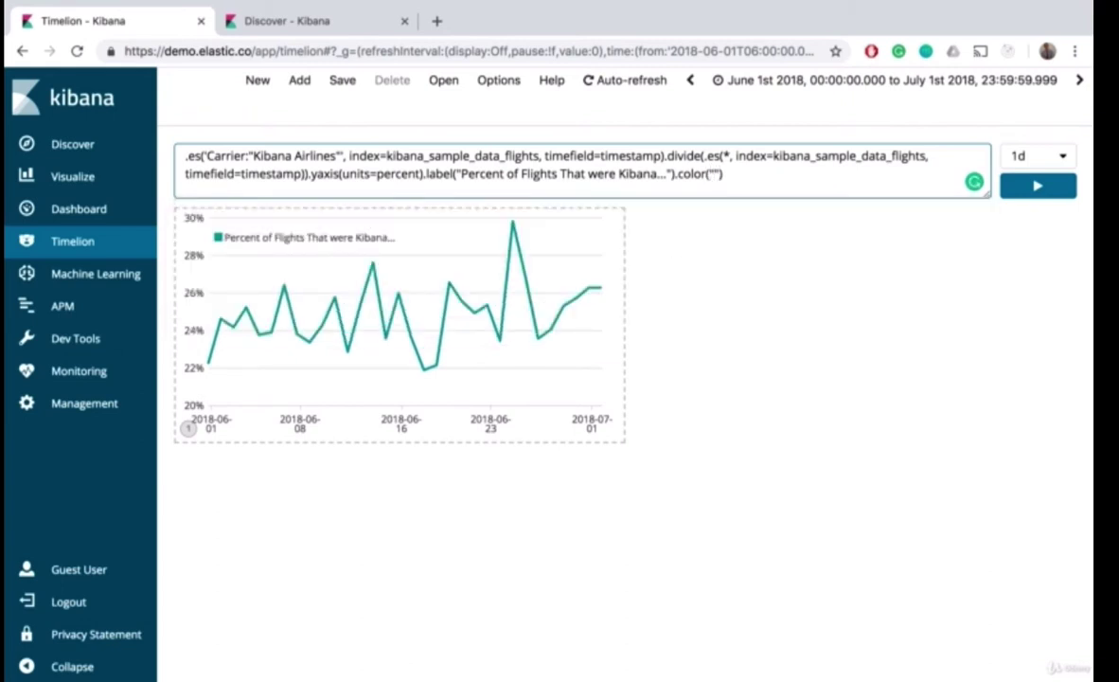
text(red)
click(1031, 193)
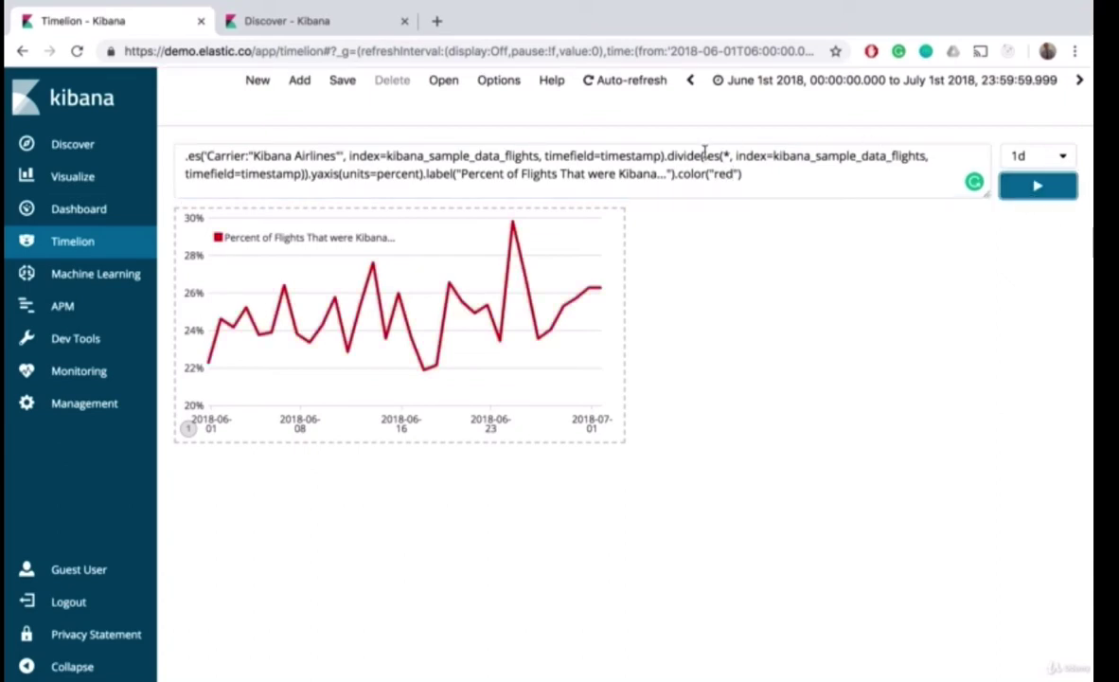
- Set the .color() argument to the hex value #33ff11 and rerun the expression
double_click(724, 174)
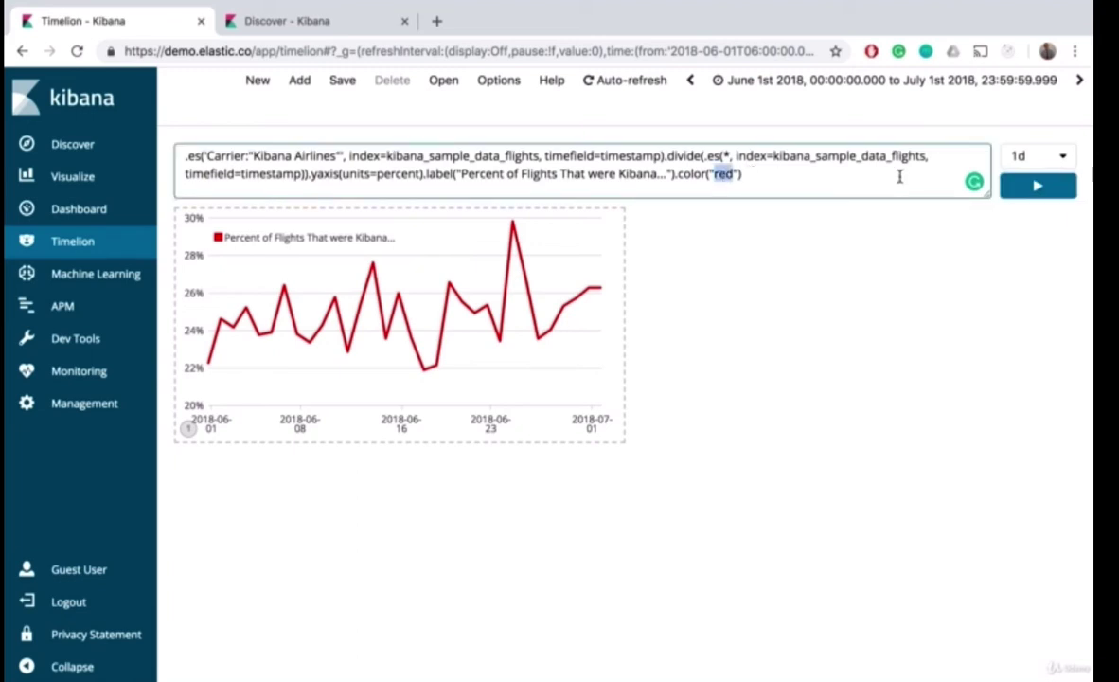
text(#33ff11)
click(1039, 189)
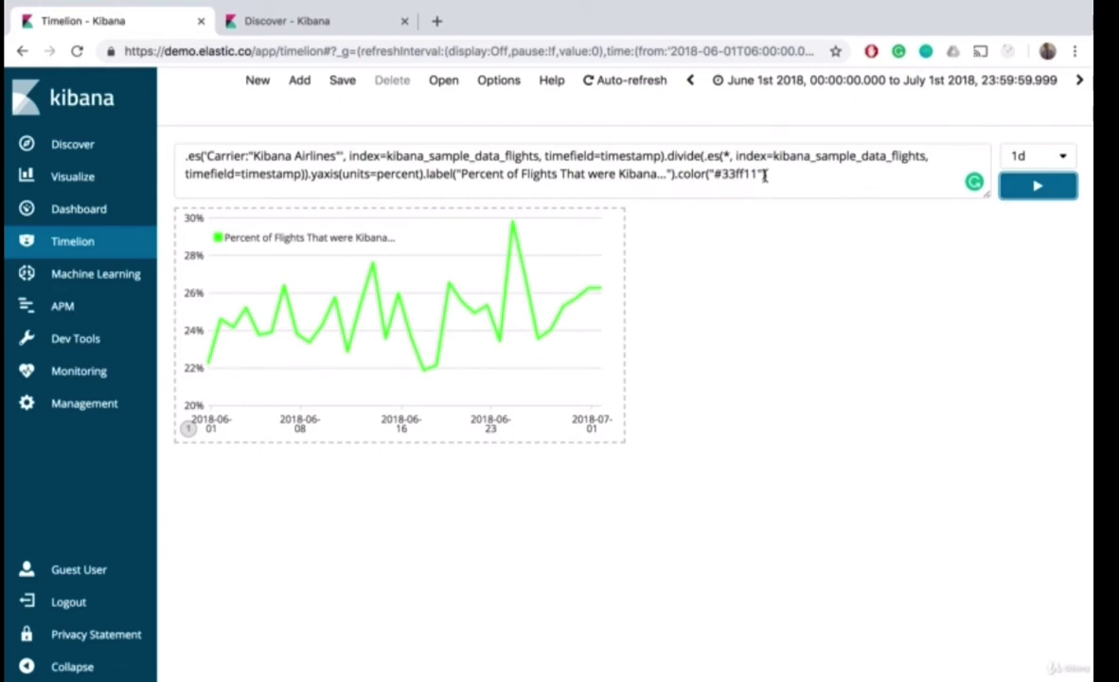
- Set the series color to blue in the .color() function and rerun the expression
drag(758, 173, 718, 174)
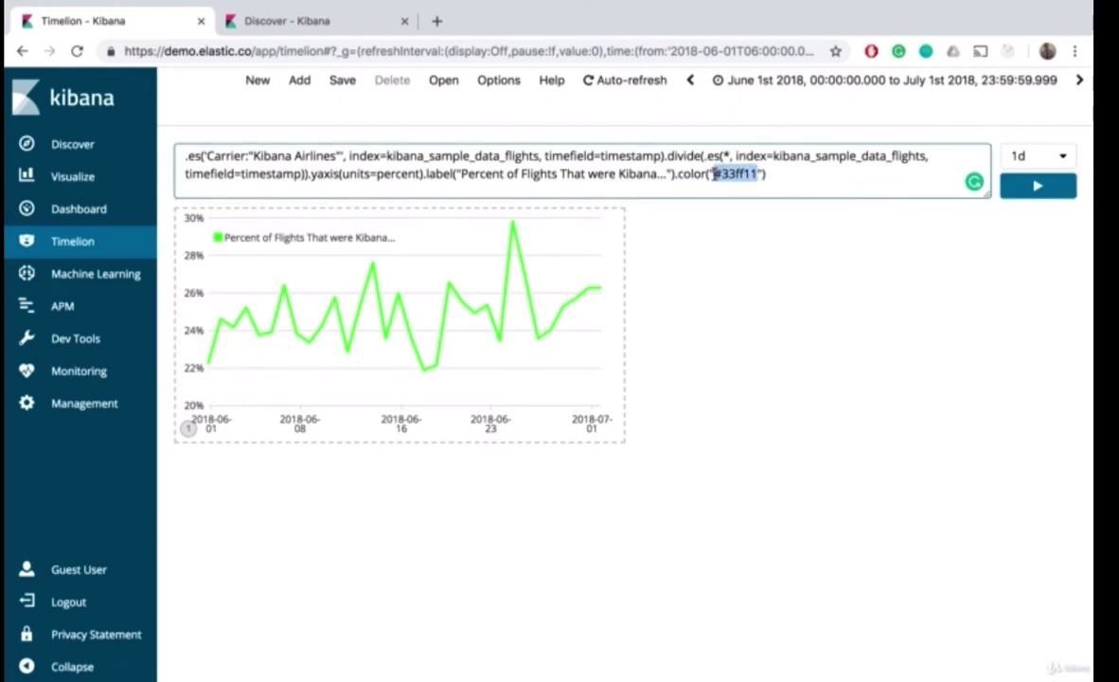
text(blue)
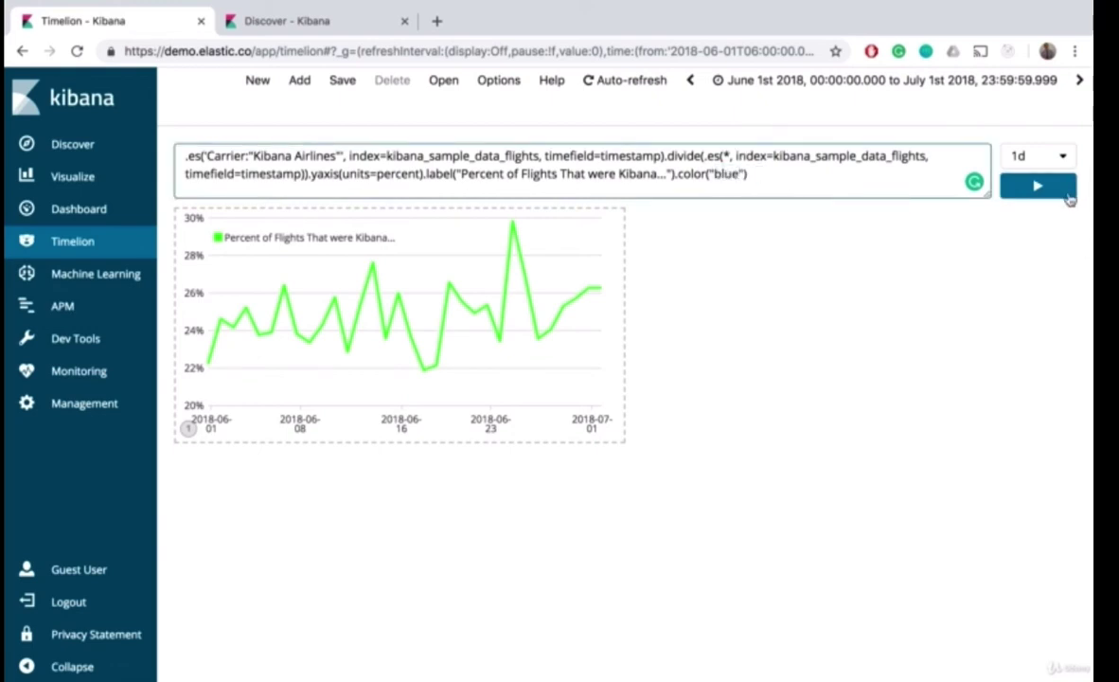
click(1065, 193)
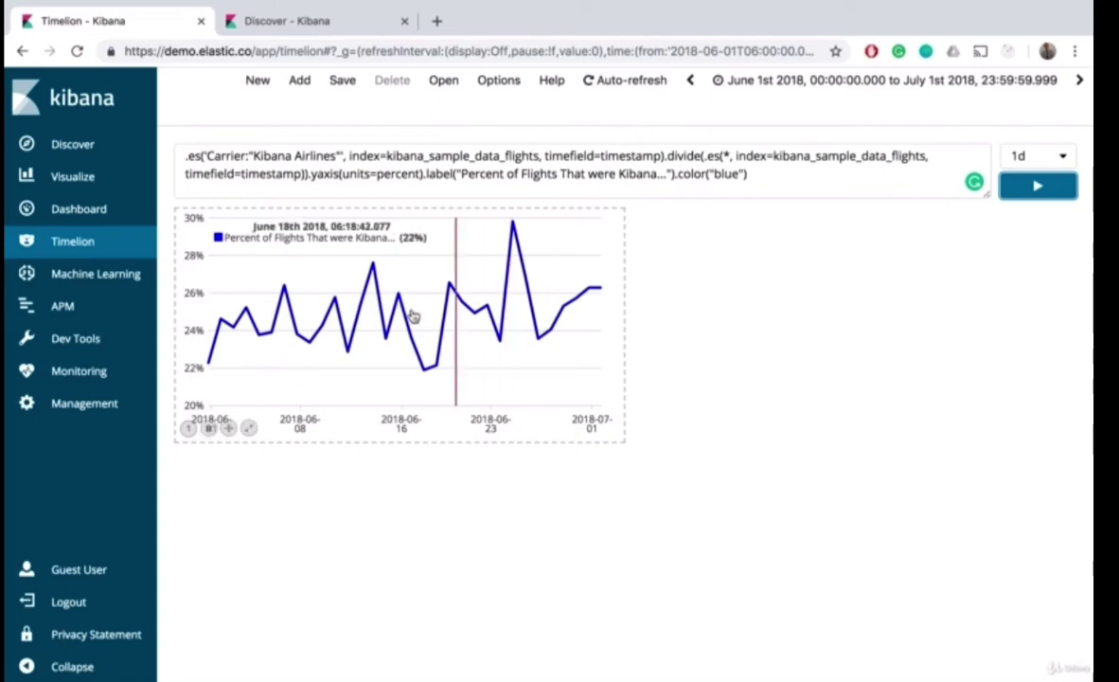
- End the expression with a comma and paste a copy of the whole expression below it in an enlarged expression box
click(755, 178)
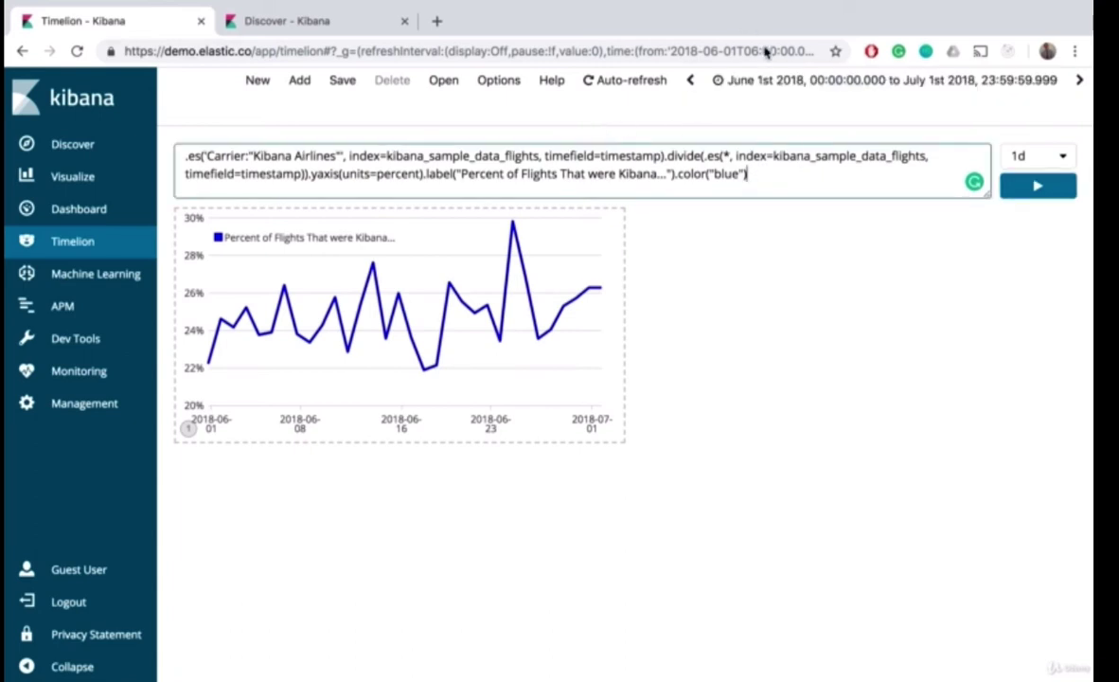
text(,)
key(Return)
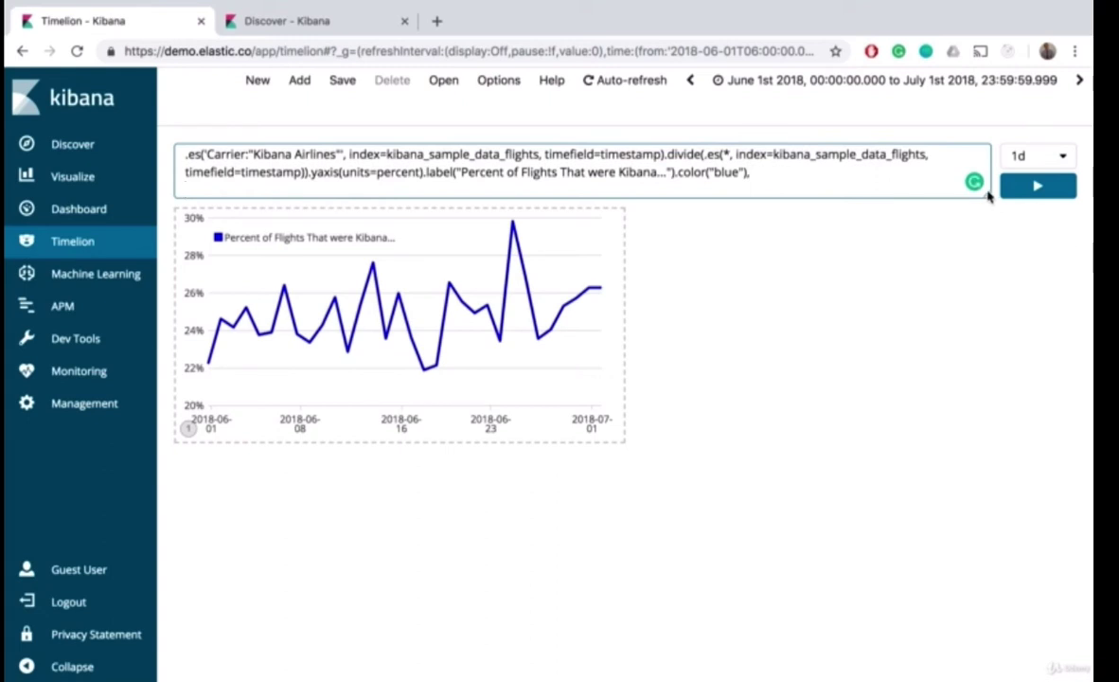
drag(987, 197, 911, 265)
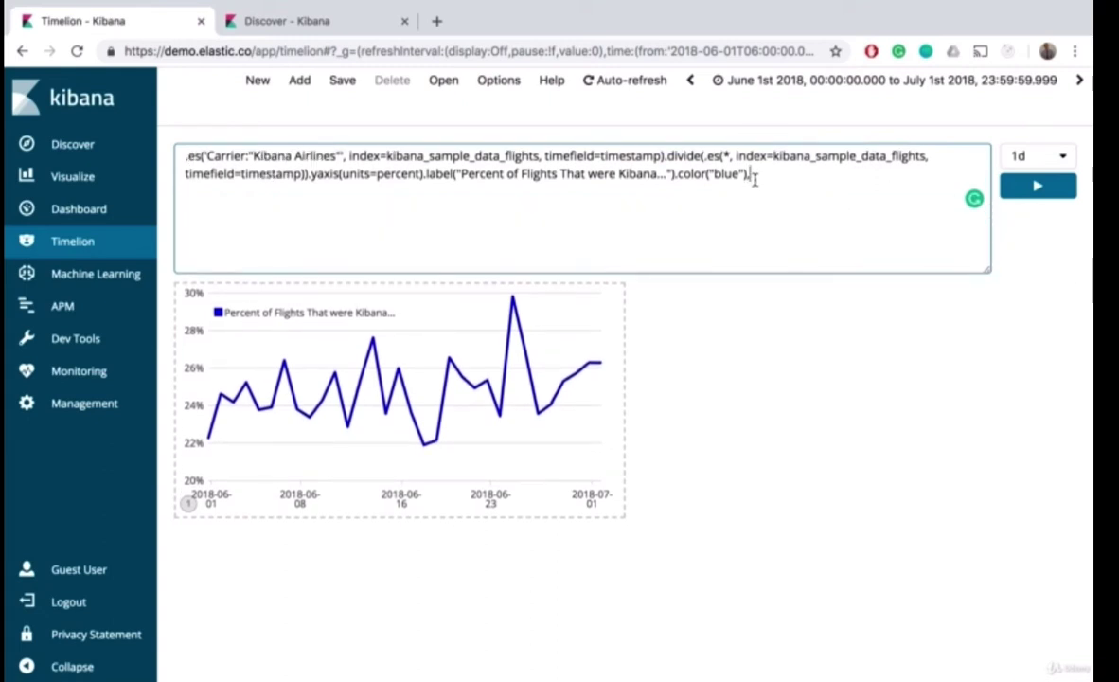
drag(754, 180, 174, 156)
key(ctrl+c)
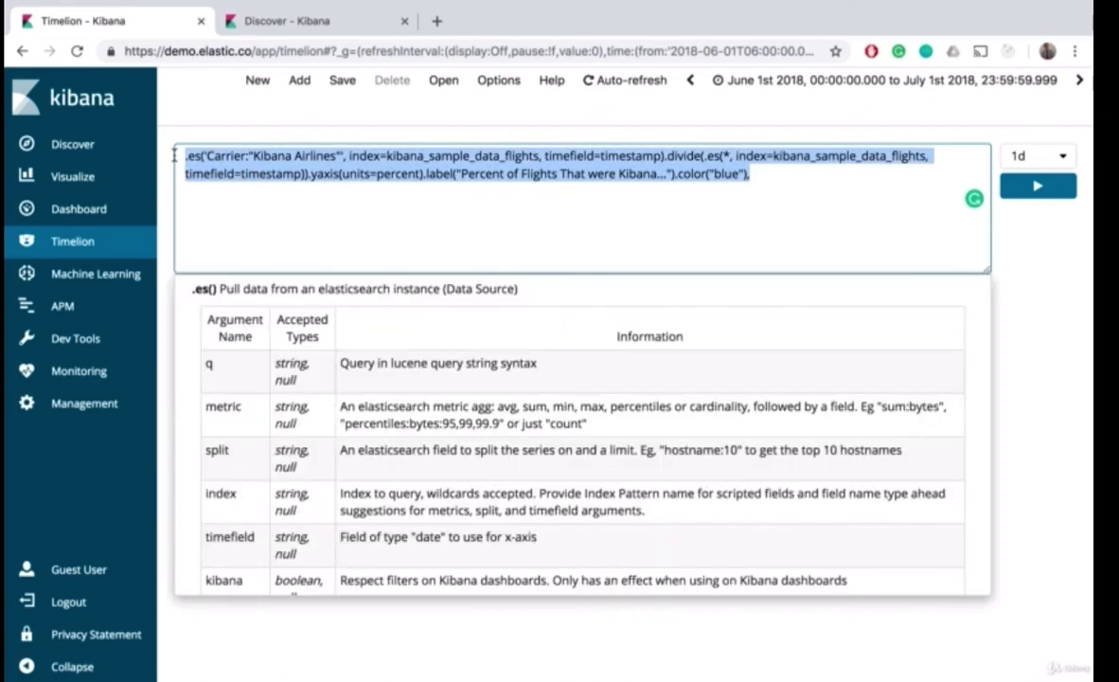
click(564, 214)
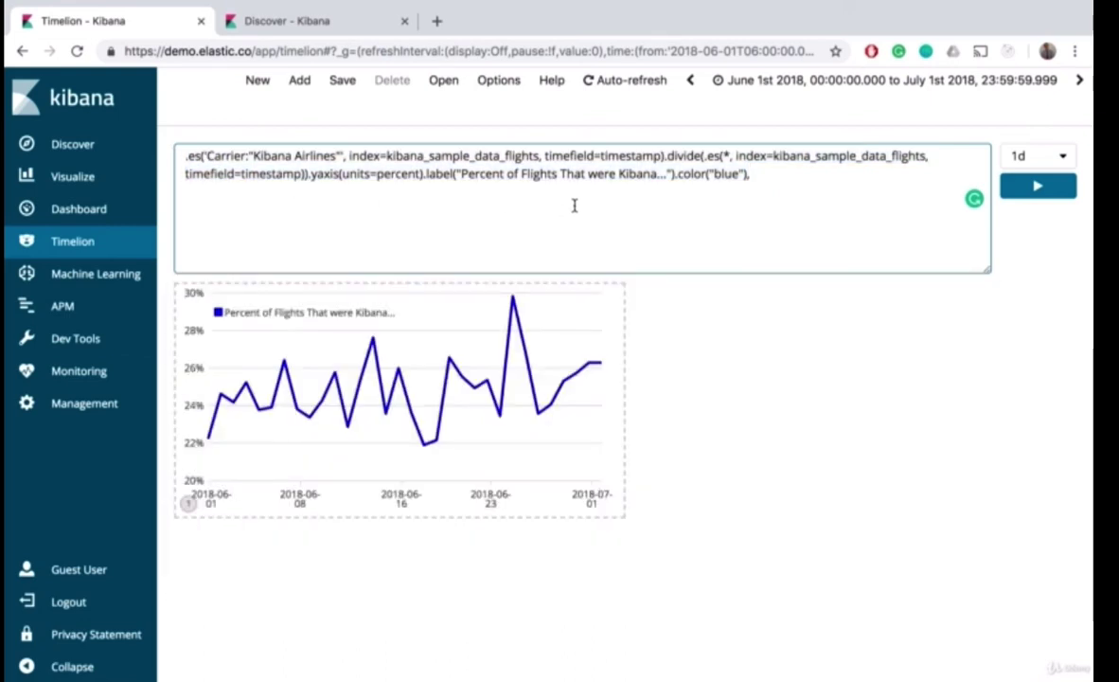
key(Return)
key(ctrl+v)
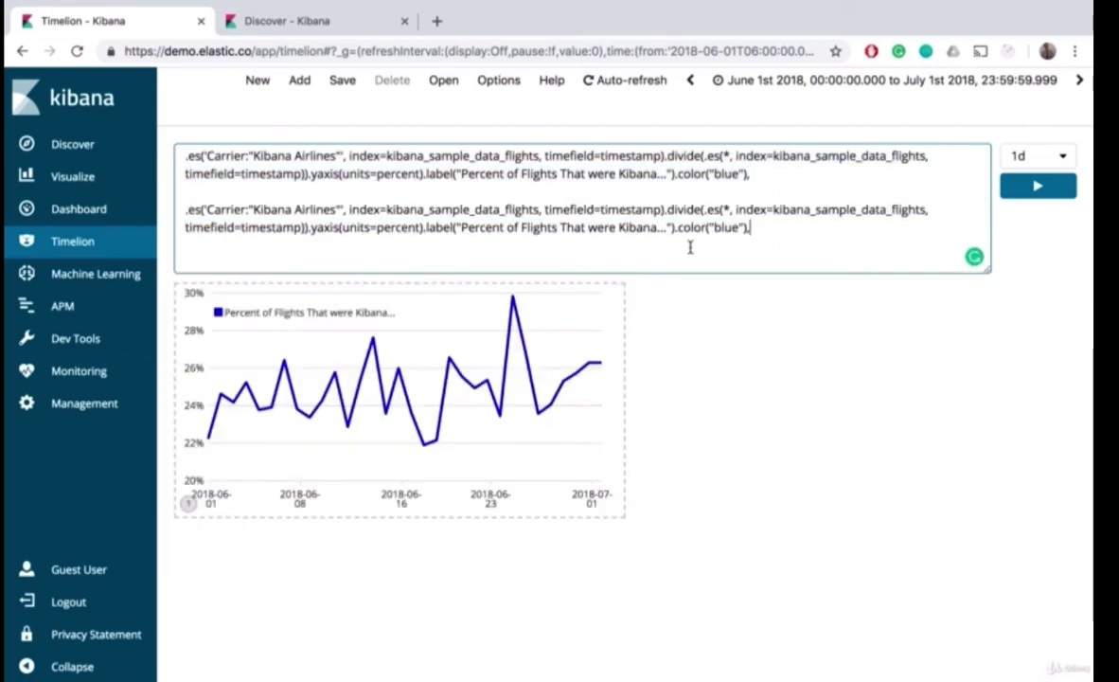
- In the copied expression, set the color to red and the query to Carrier:Log*, and run both series
double_click(726, 227)
text(red)
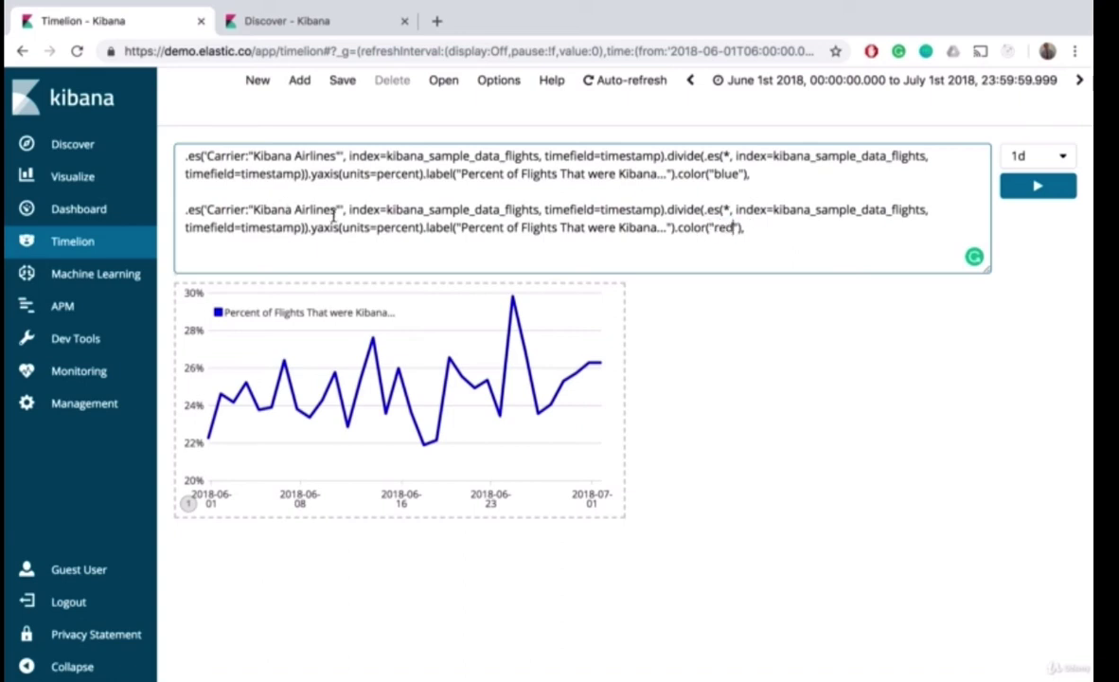
drag(335, 211, 254, 213)
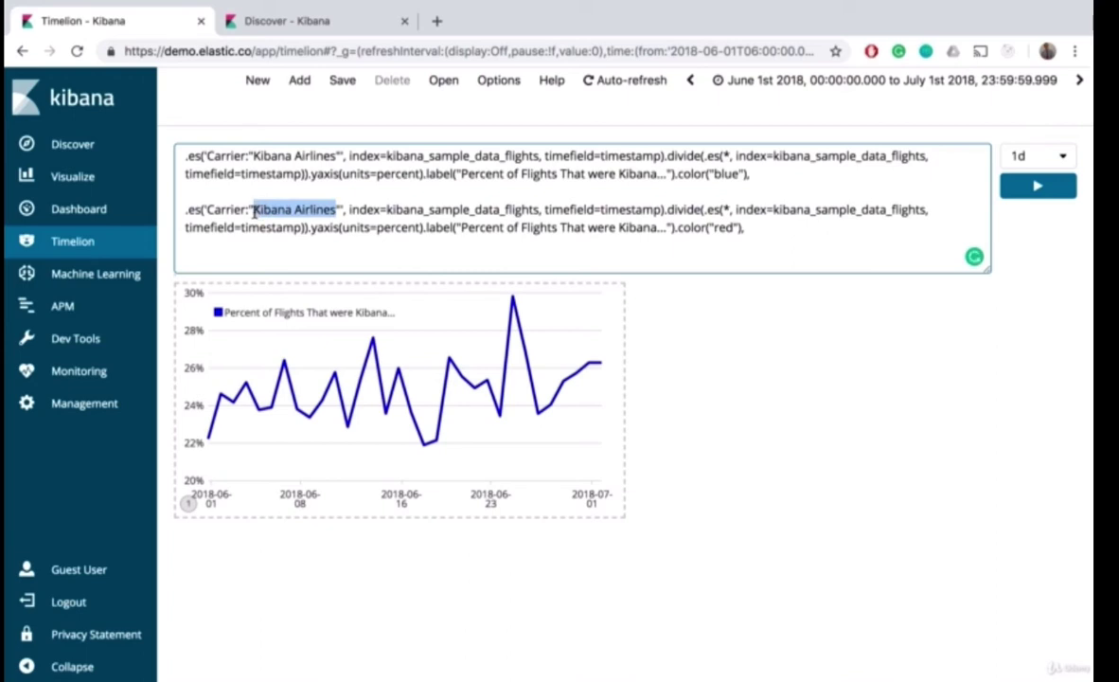
key(BackSpace)
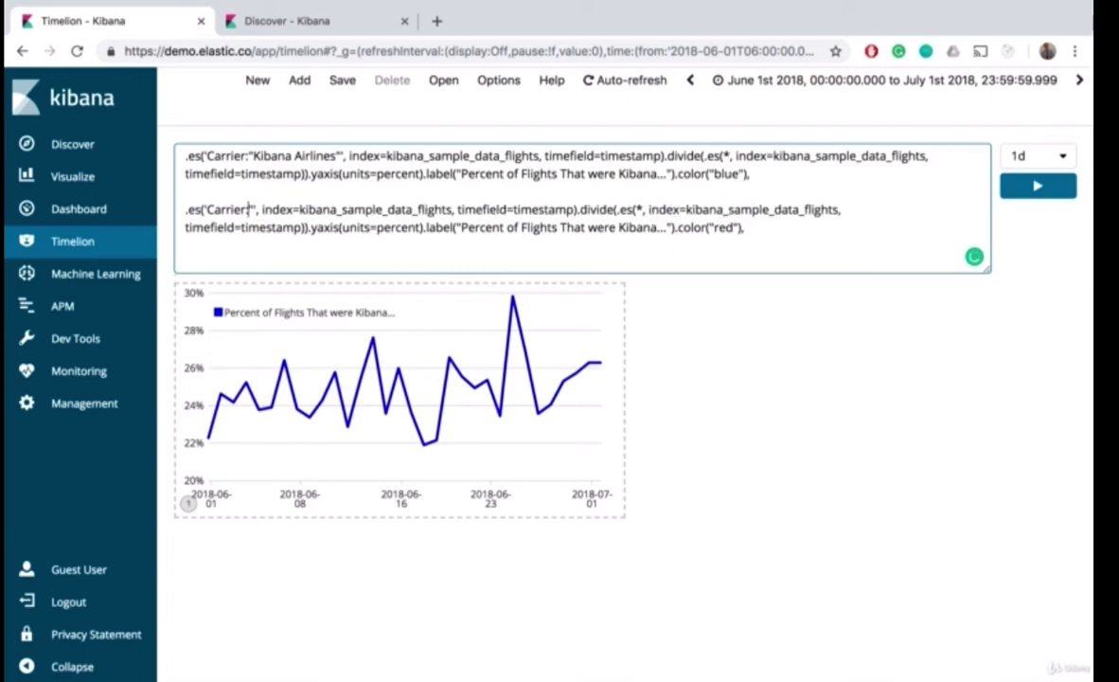
key(BackSpace)
text(Lo)
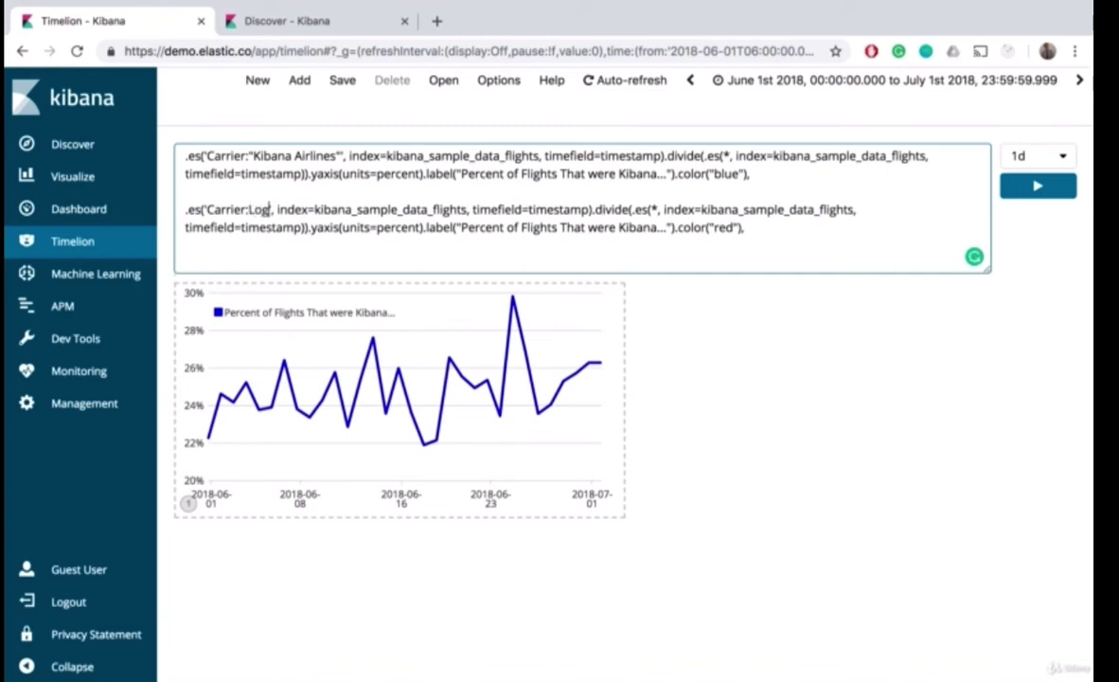
text(g*)
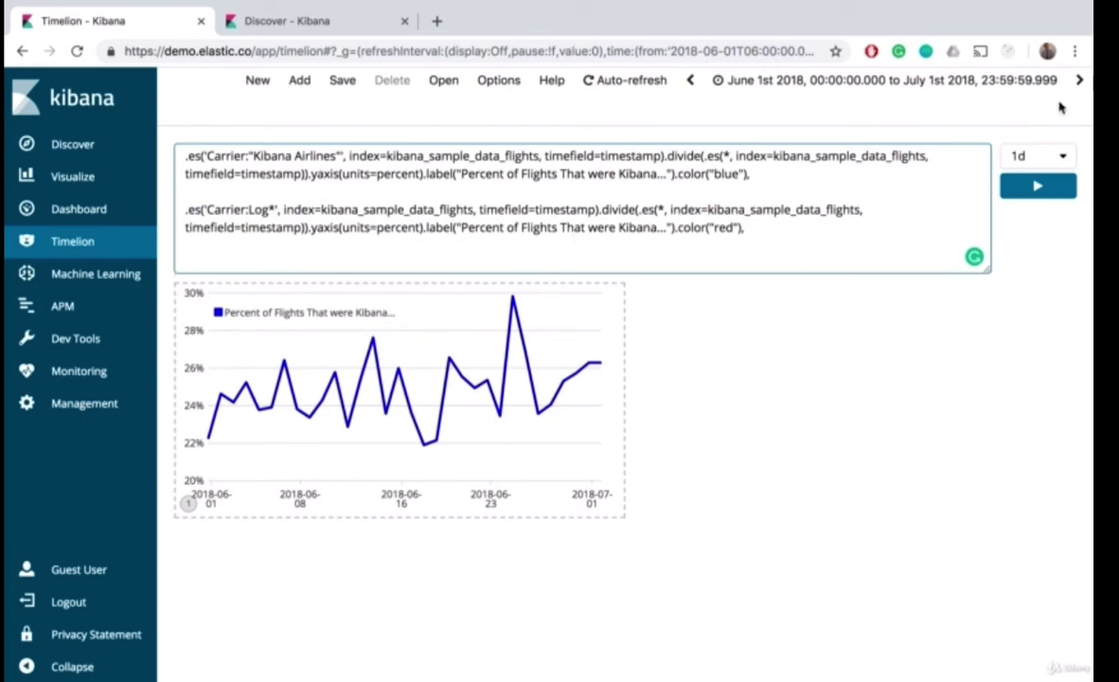
click(1024, 191)
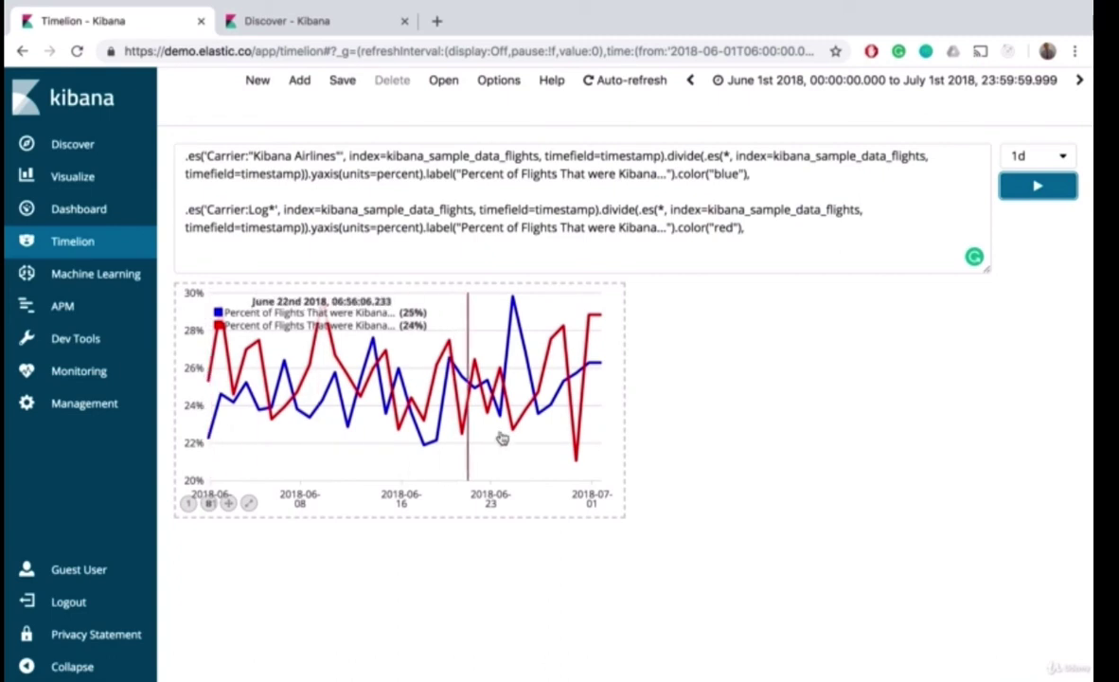
- Change the red series' label to "Percent of Flights That were Logstash Airways..." and rerun the expression
click(267, 325)
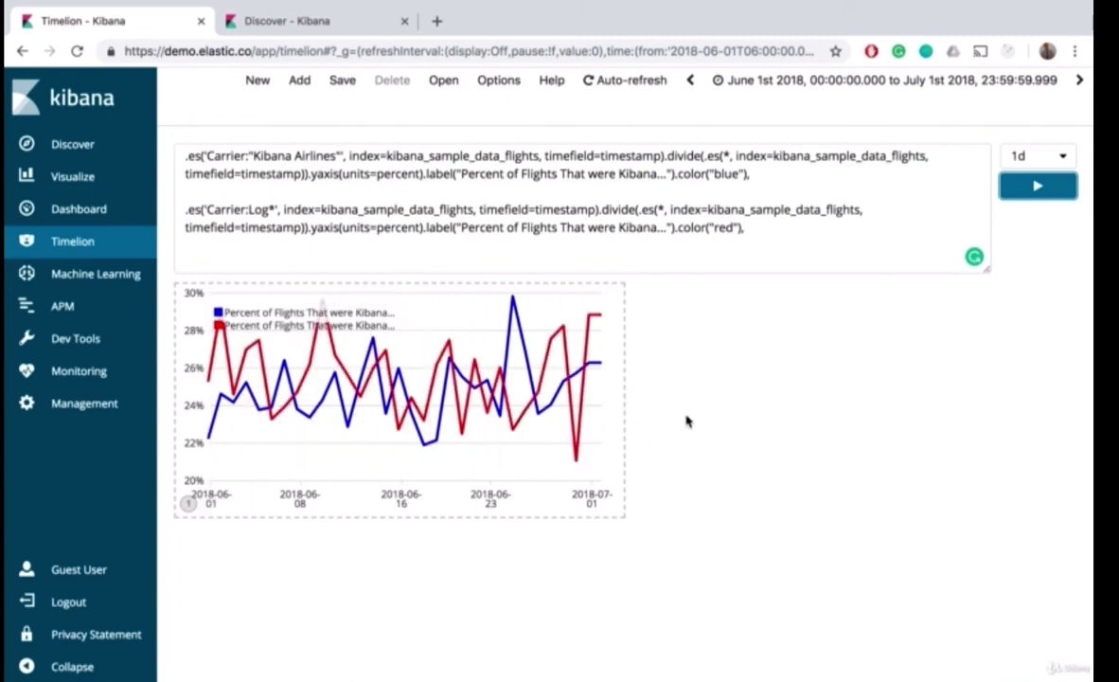
double_click(639, 225)
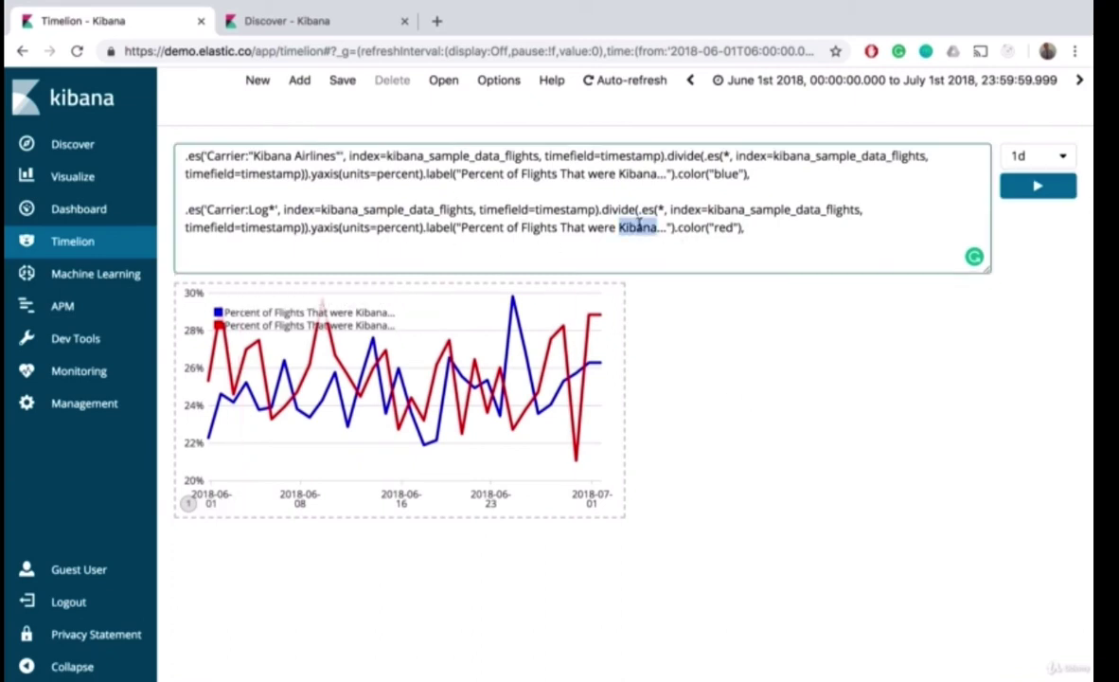
text(Logstash A)
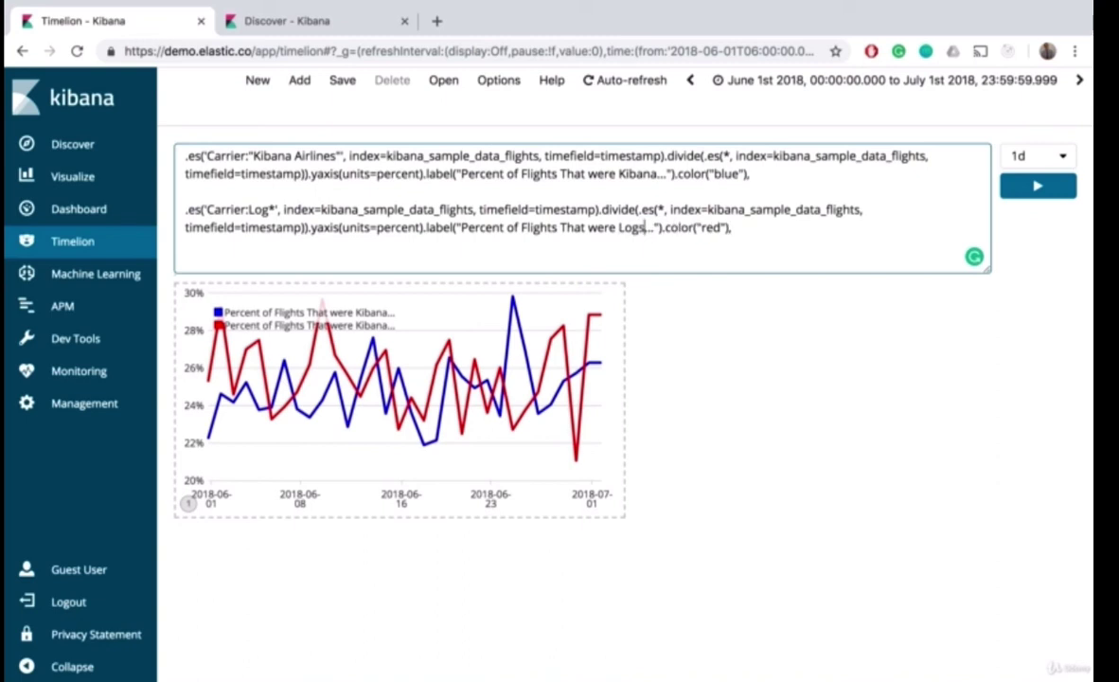
text(irwa)
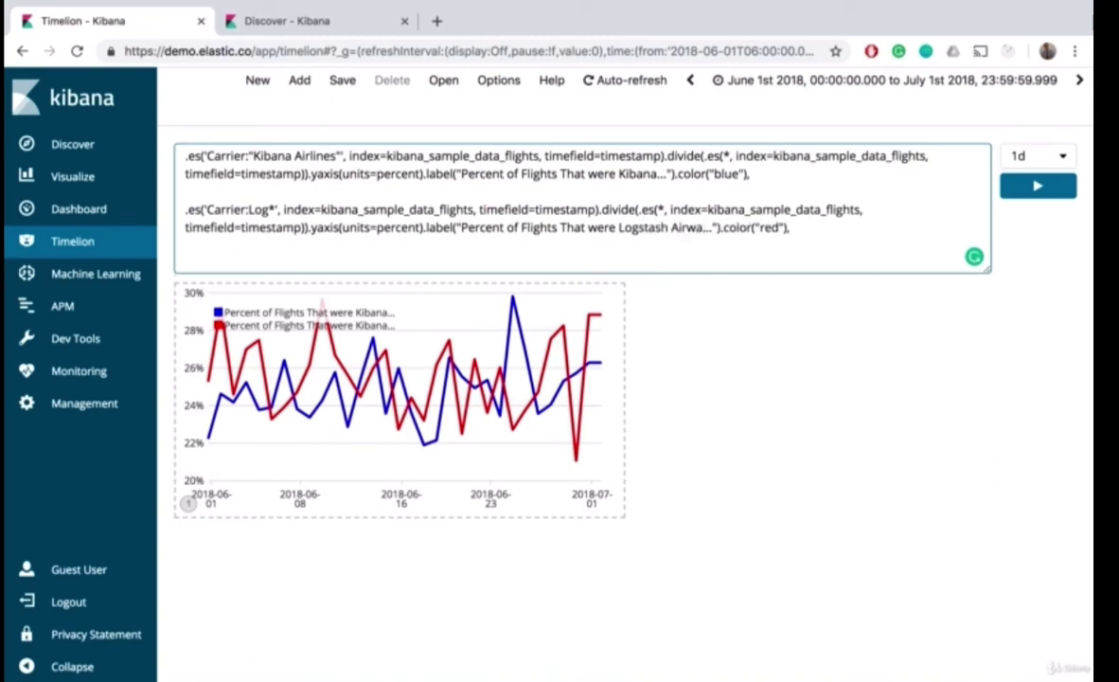
text(ys)
click(1034, 184)
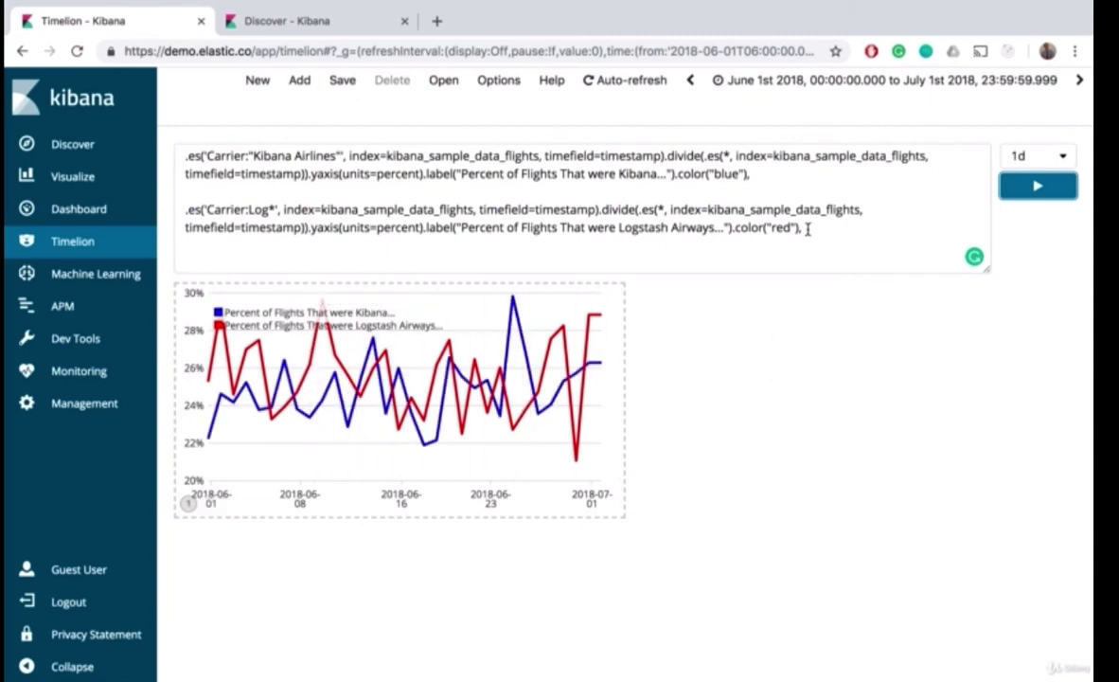
- Copy the whole Logstash Airways series expression and paste it below as a third series
drag(808, 228, 175, 216)
key(ctrl+c)
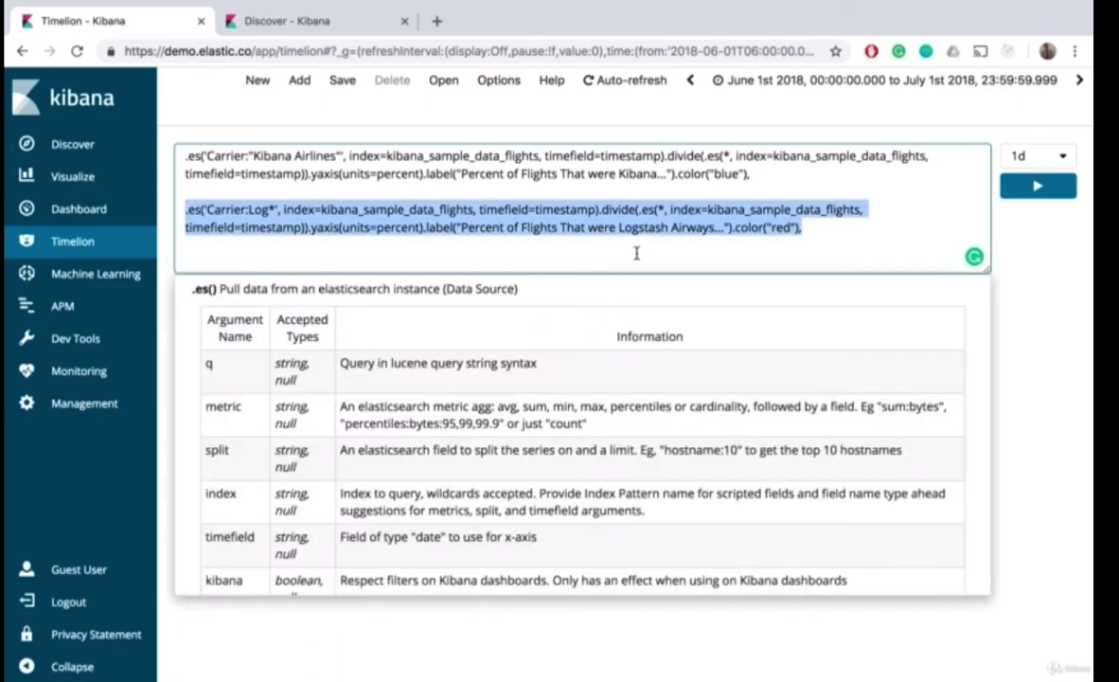
click(811, 234)
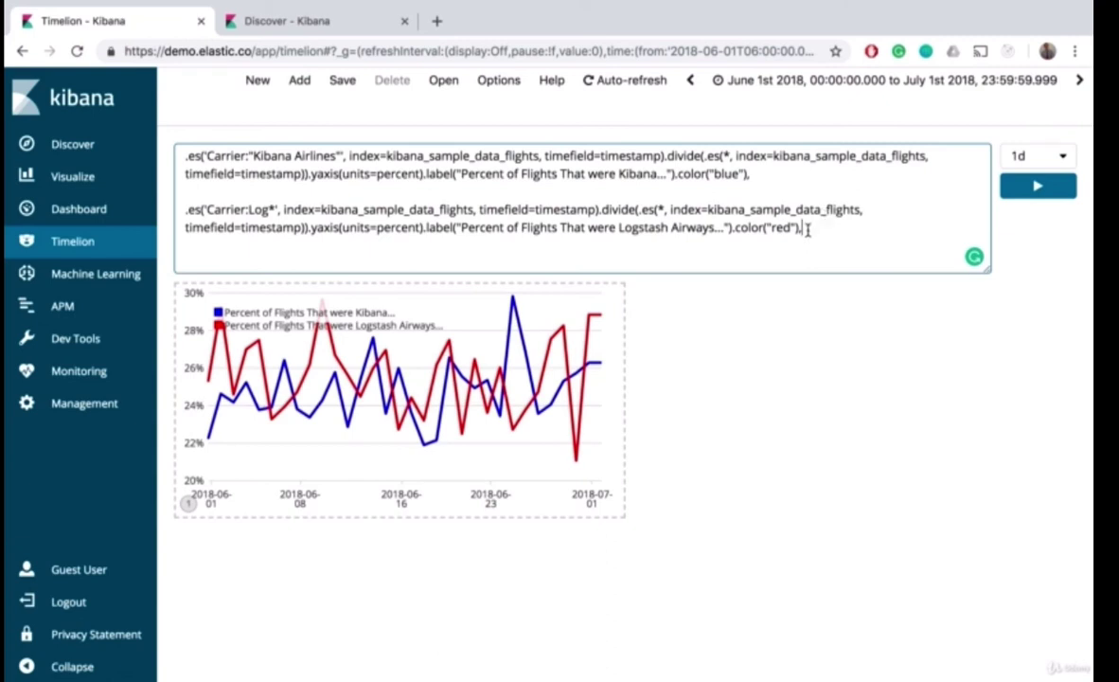
key(ctrl+v)
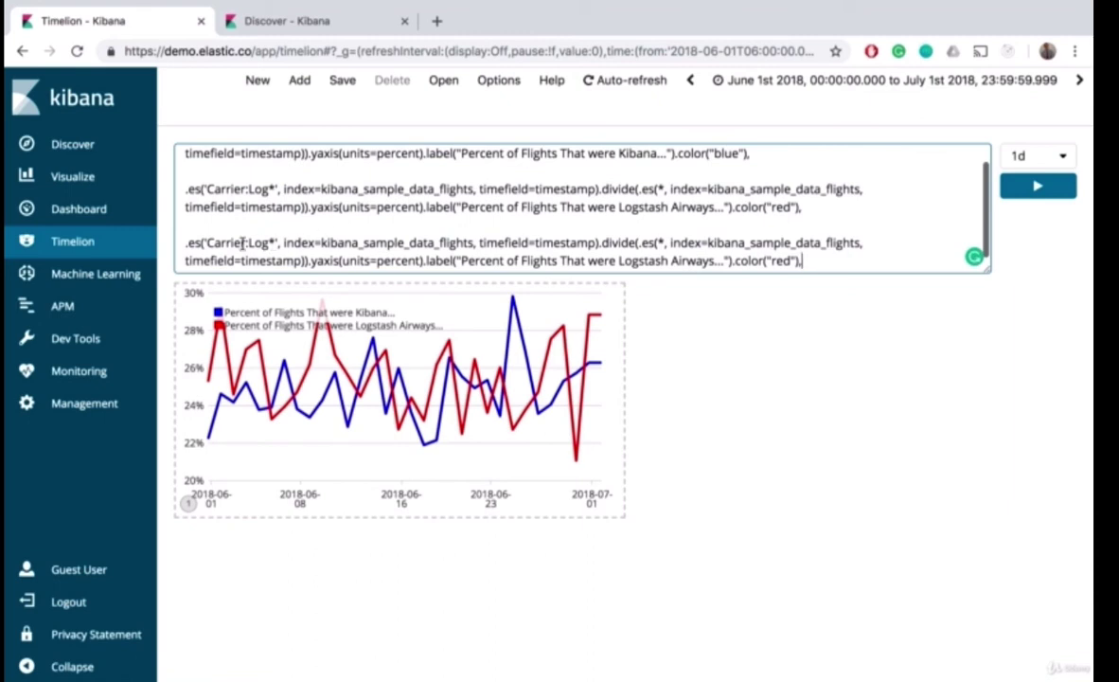
- Change the third series' query to NOT Carrier:Log* OR "Kibana Airways" and run the expression
click(206, 244)
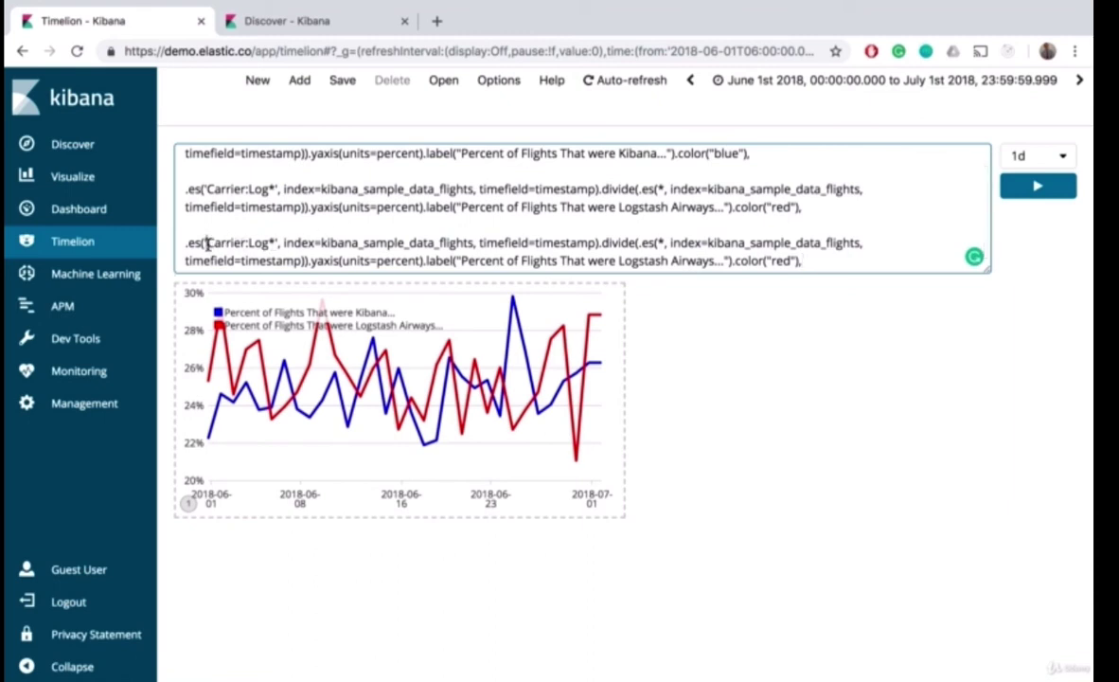
text(NOT )
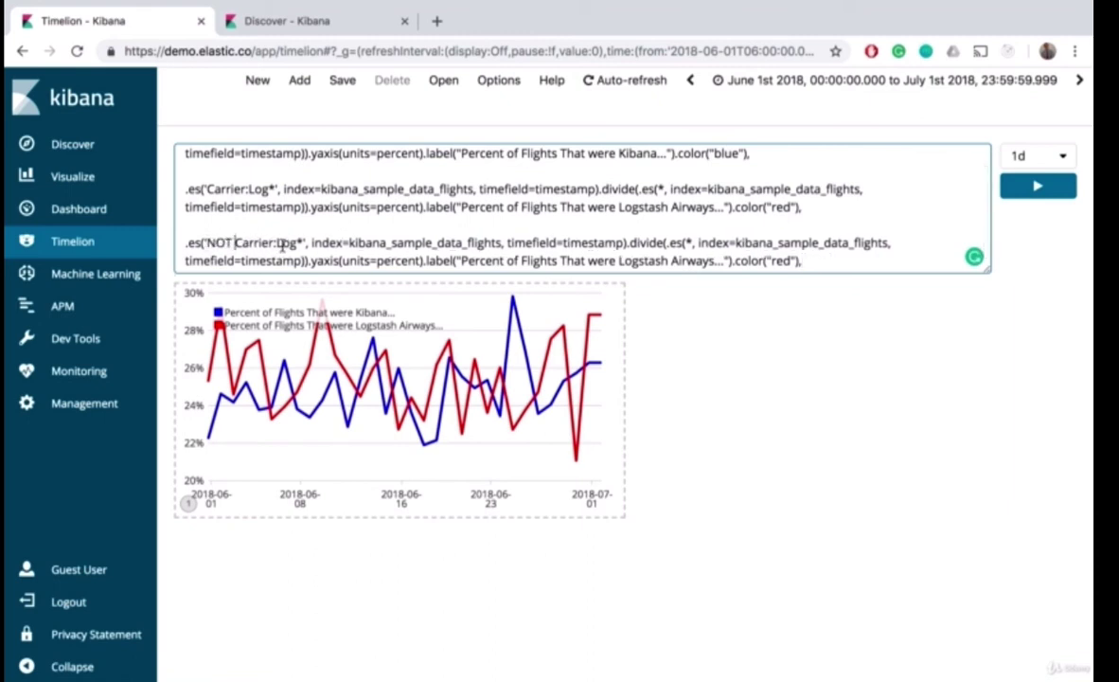
text( or)
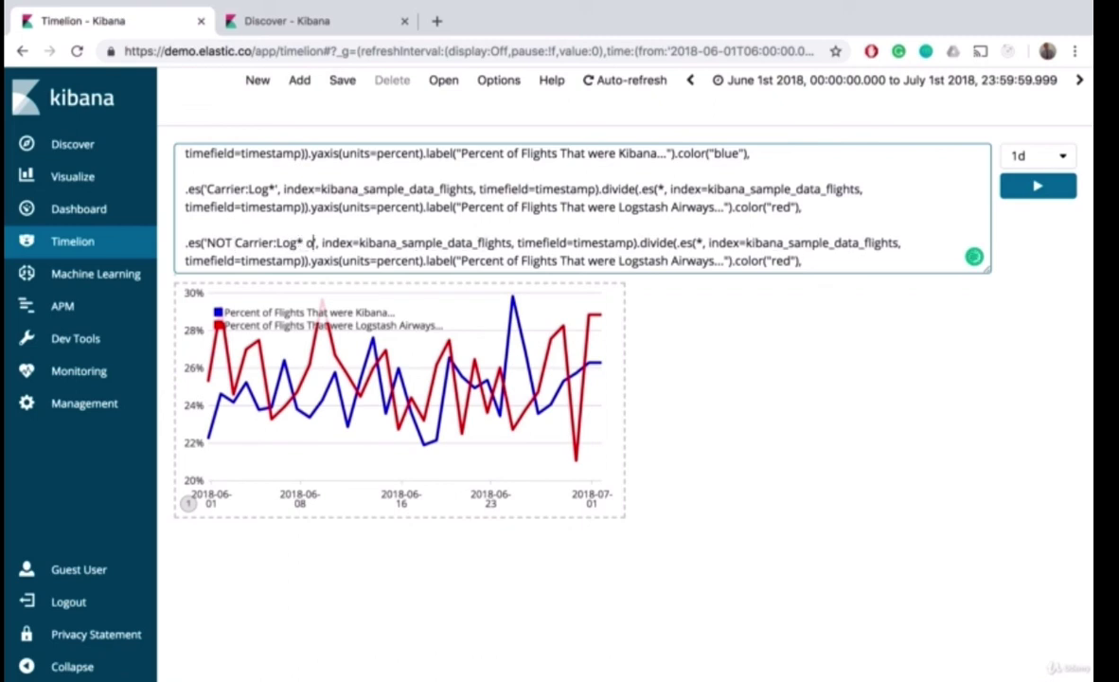
key(BackSpace)
key(BackSpace)
key(BackSpace)
text(OR )
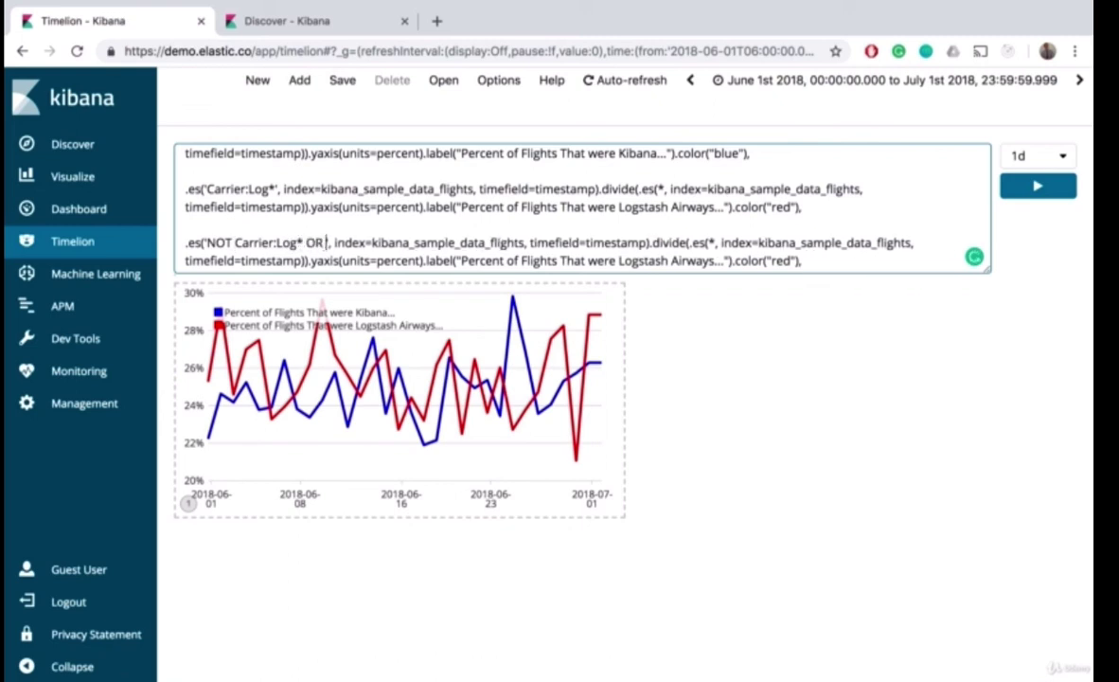
text("A)
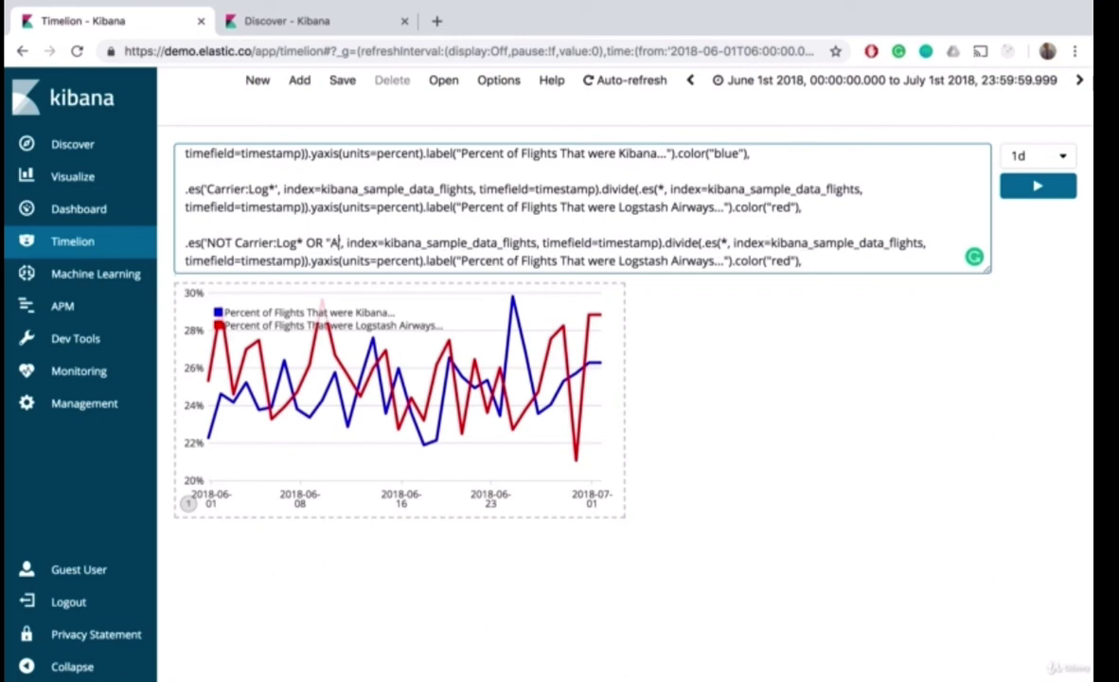
key(BackSpace)
text(Kibana Air)
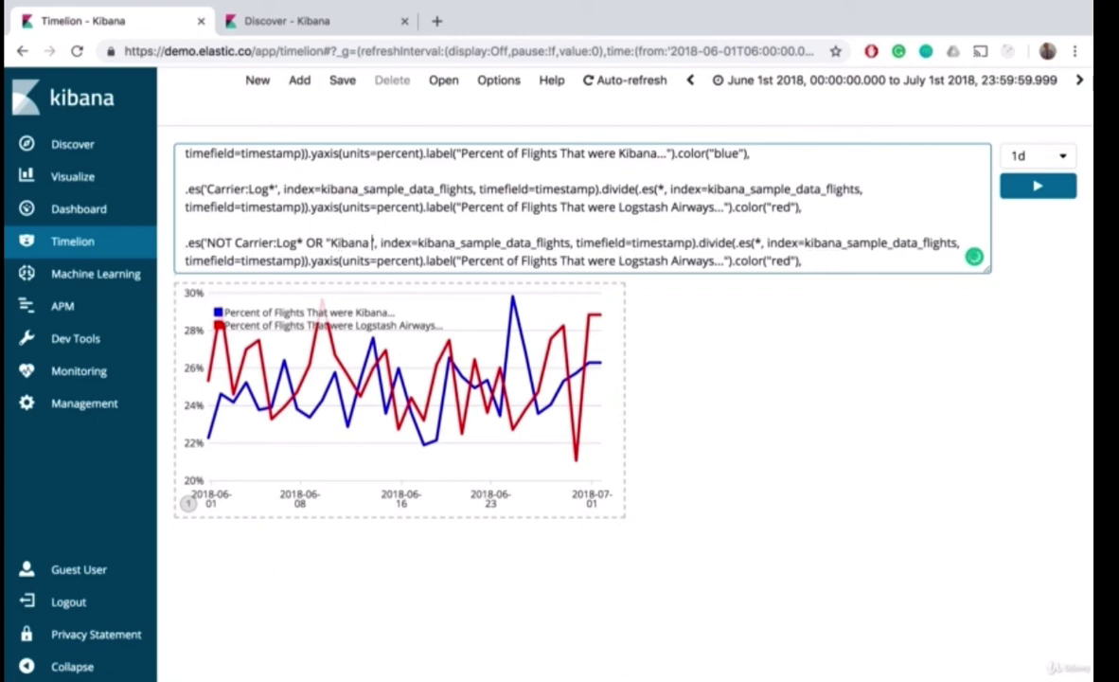
text(ways)
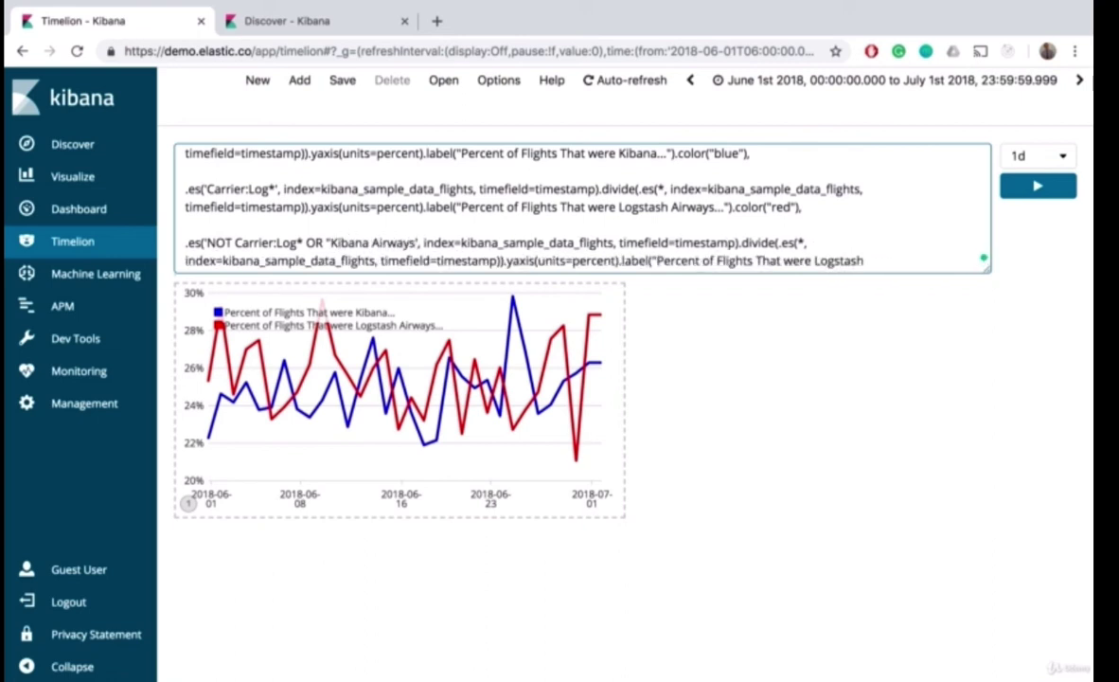
text(")
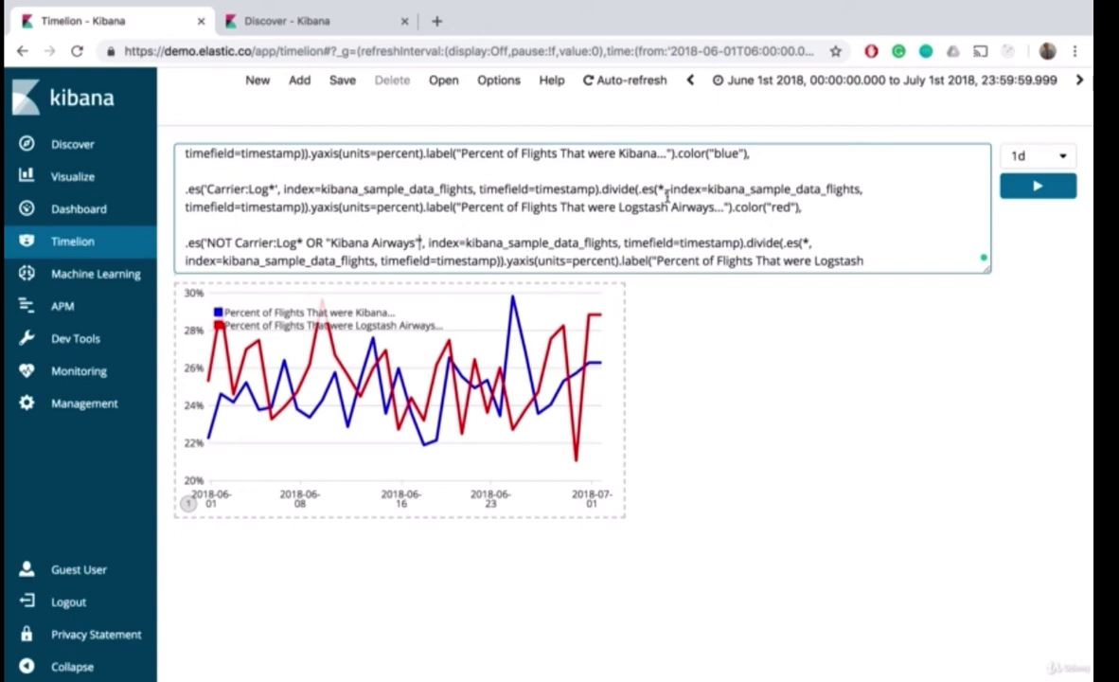
click(1038, 186)
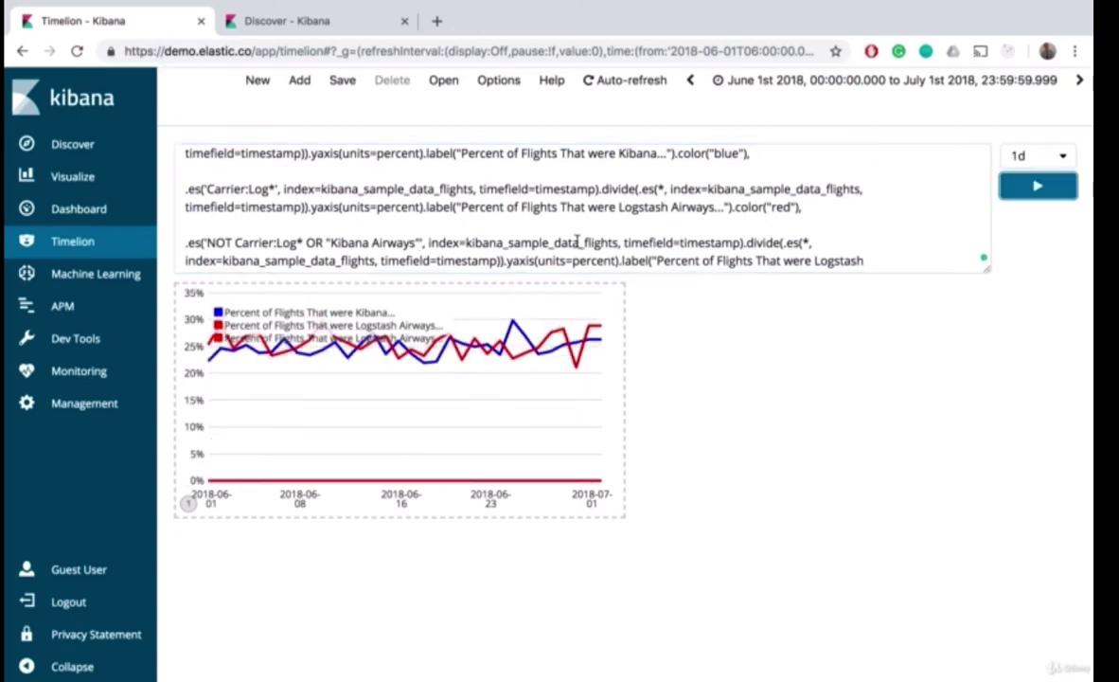
- Group the third series' carriers in parentheses as NOT Carrier:(Log* OR "Kibana Airways") and rerun the expression
click(419, 244)
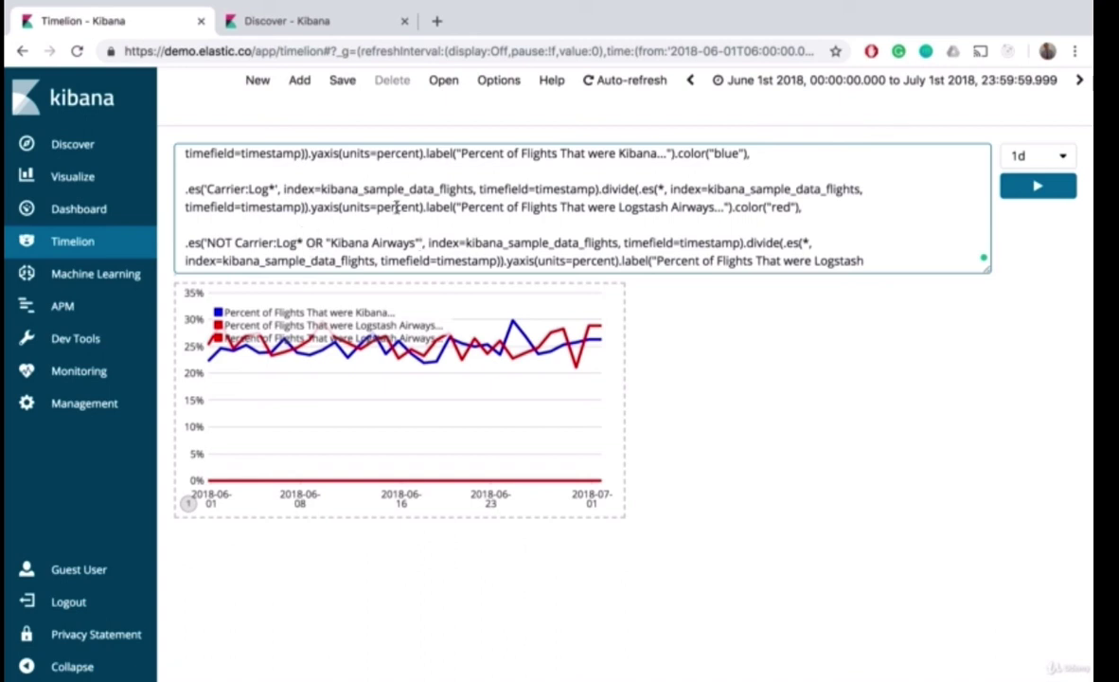
click(276, 242)
text(:)
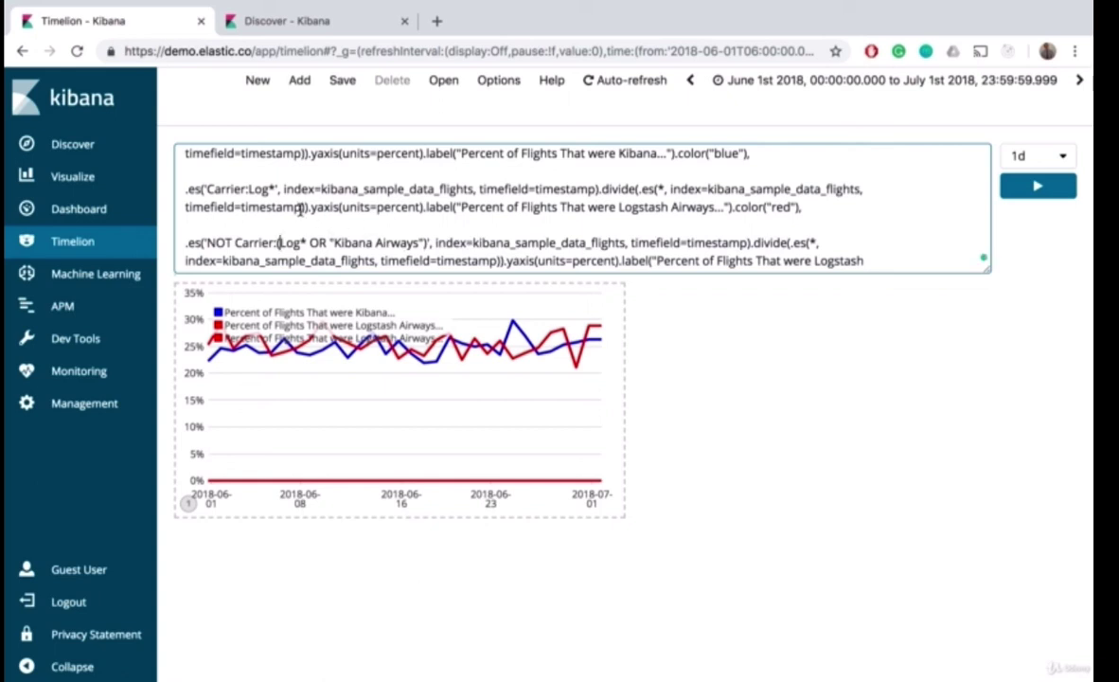
text(()
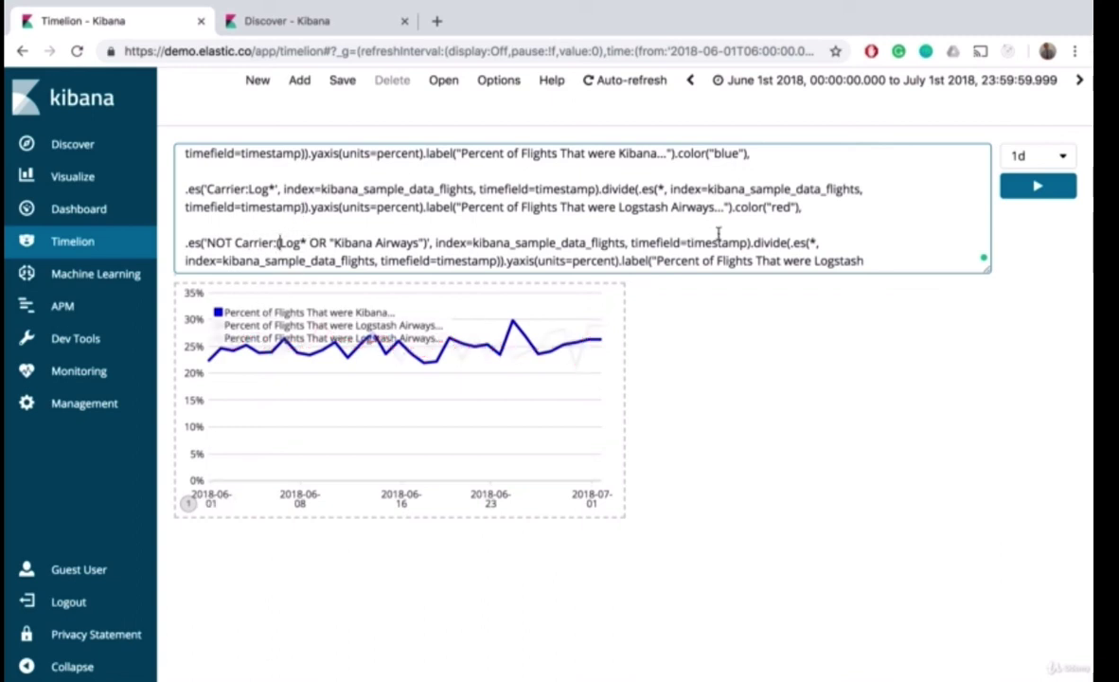
click(1033, 189)
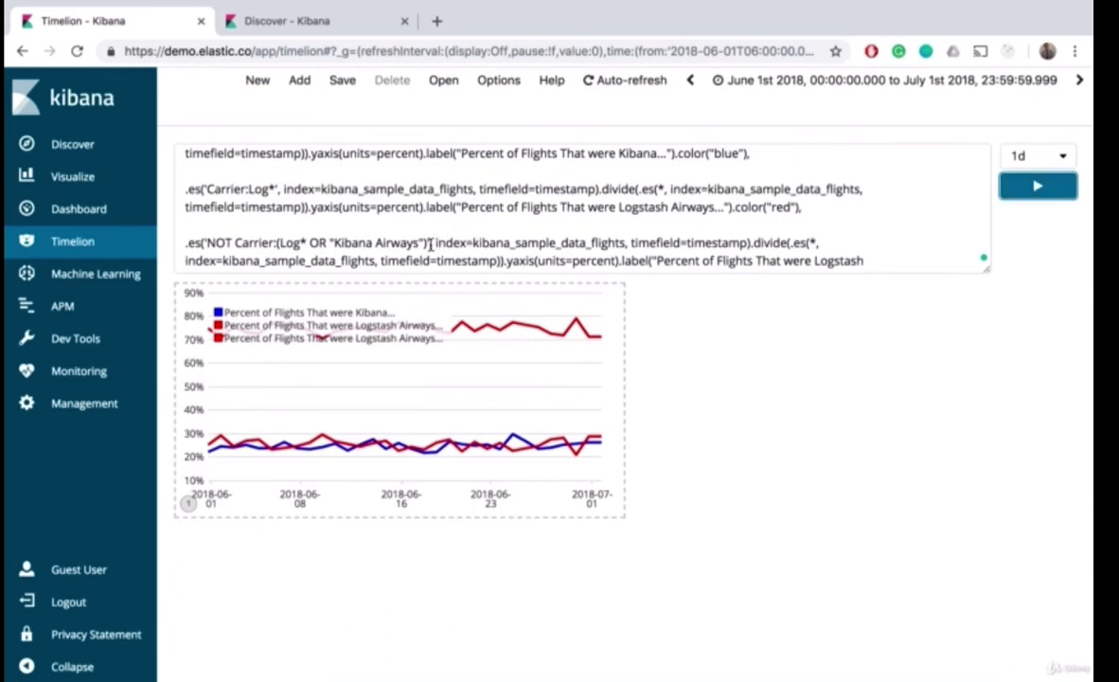
- Copy the third series' NOT Carrier query and paste it into the Discover search bar
drag(428, 243, 201, 242)
key(ctrl+c)
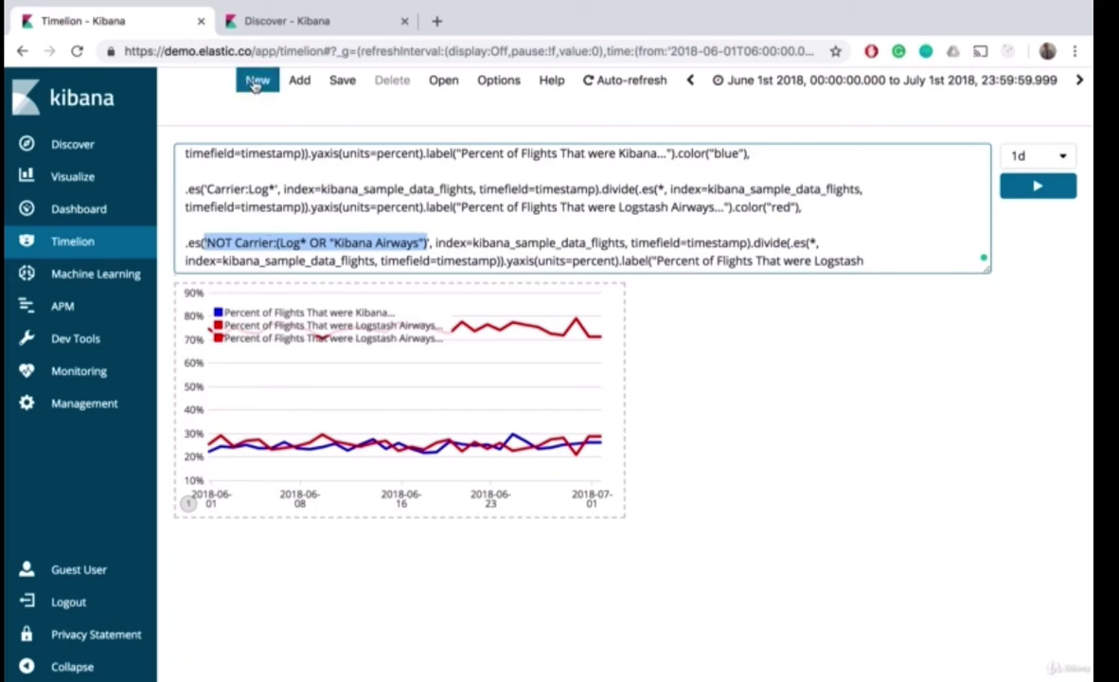
click(275, 21)
click(267, 103)
key(ctrl+v)
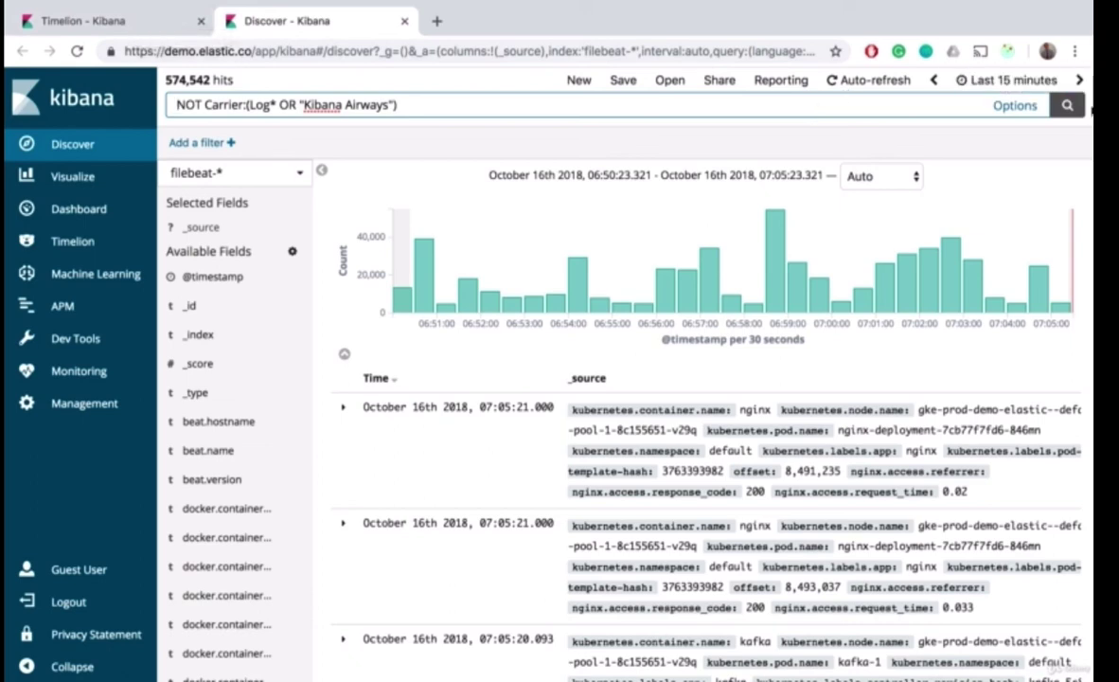
- Switch Discover to the sample flights index pattern and set the time range to June 1st through July 1st 2018
click(1005, 83)
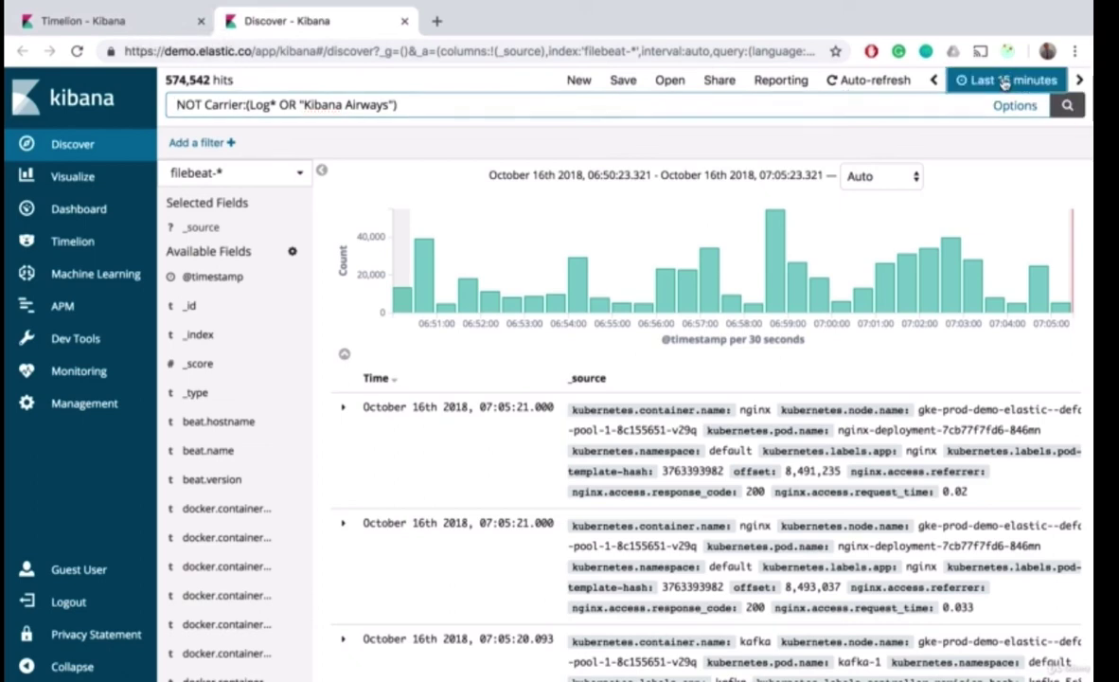
click(1004, 84)
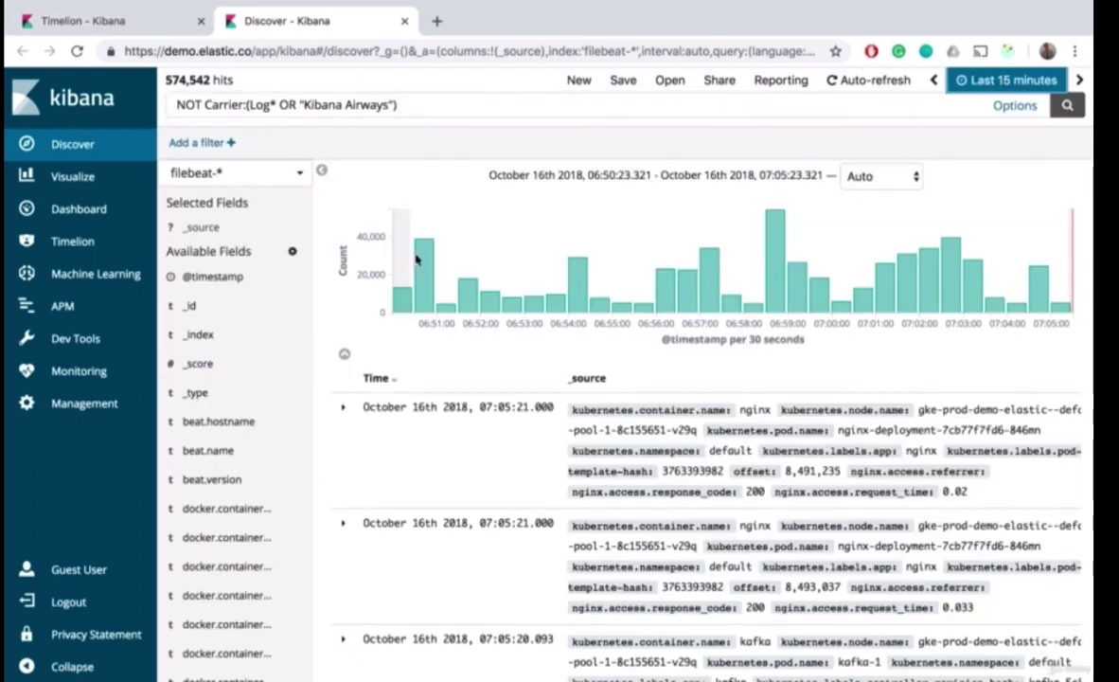
click(251, 176)
click(251, 295)
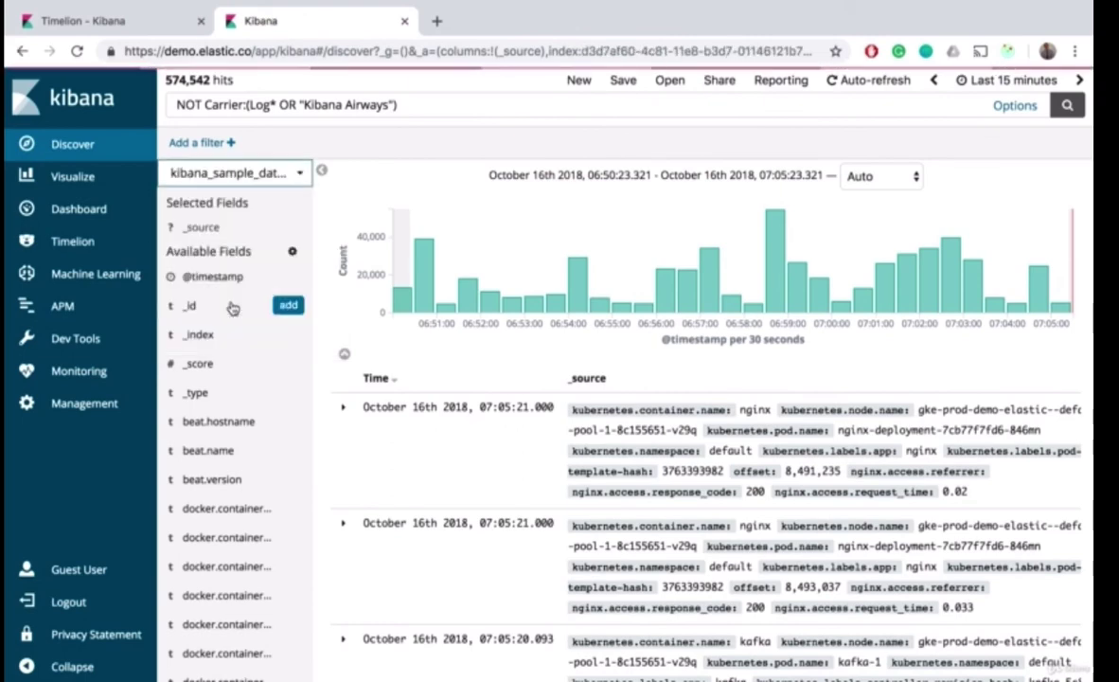
click(1004, 81)
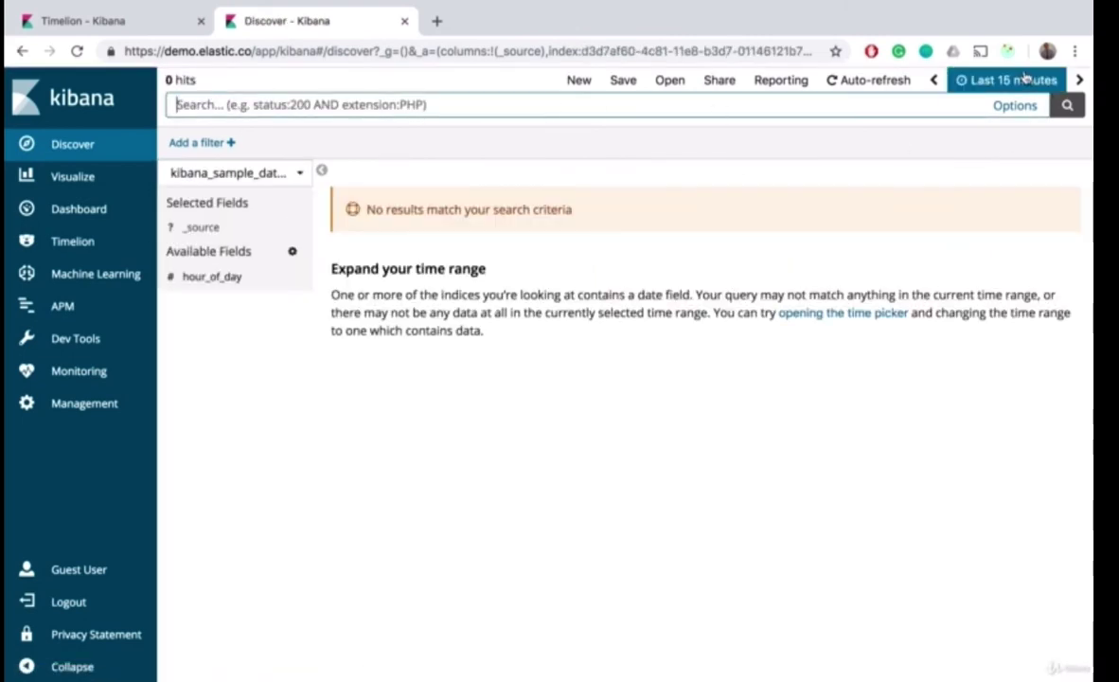
click(771, 136)
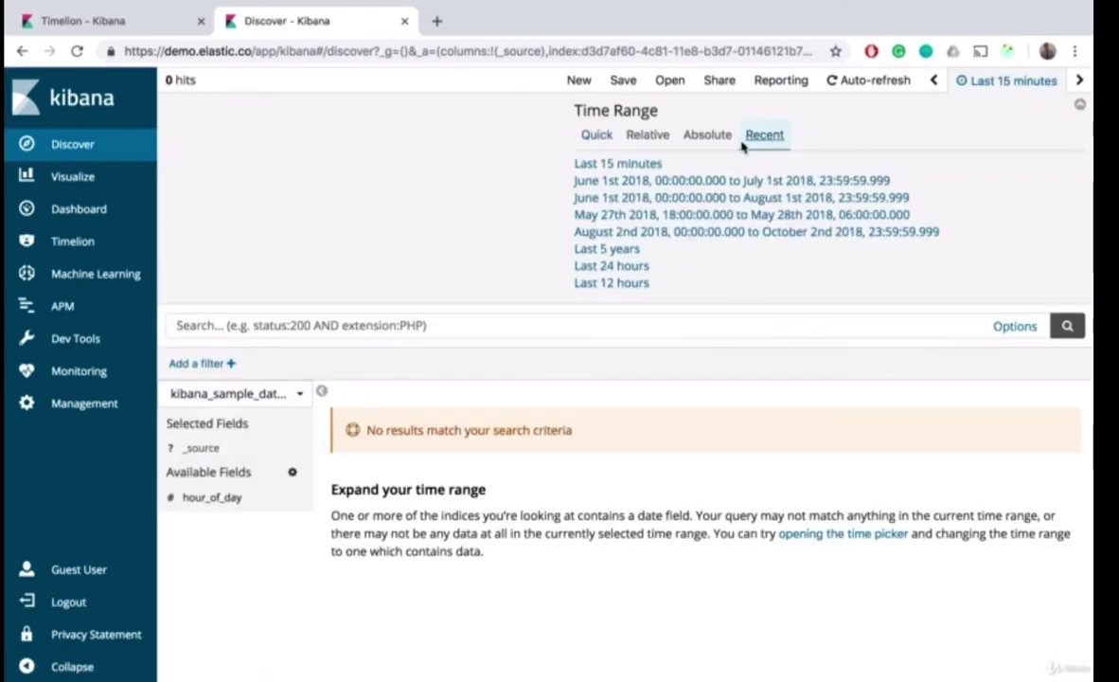
click(662, 180)
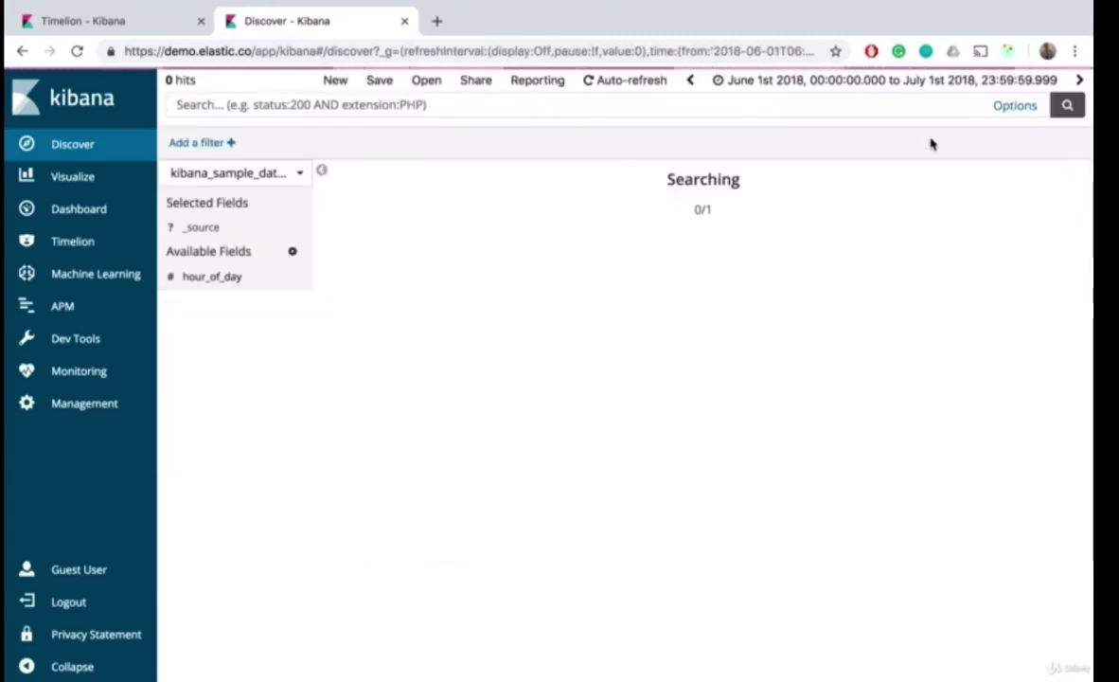
- Search the flights in Discover with the copied query NOT Carrier:(Log* OR "Kibana Airways"), without its leading quote
click(542, 104)
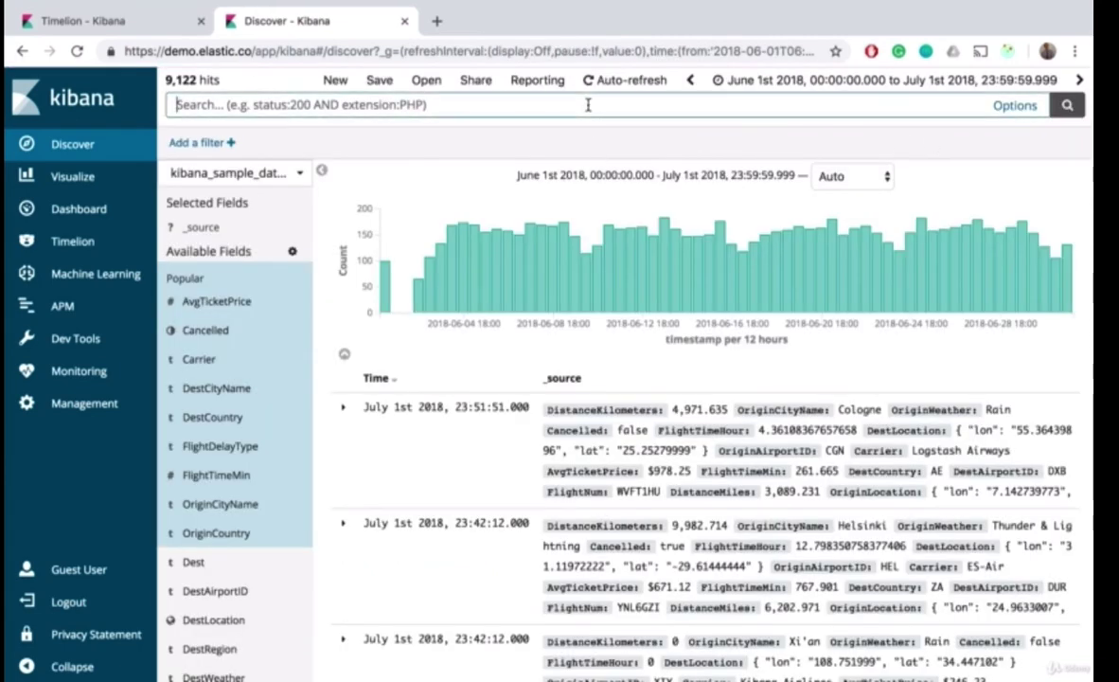
key(ctrl+v)
key(Home)
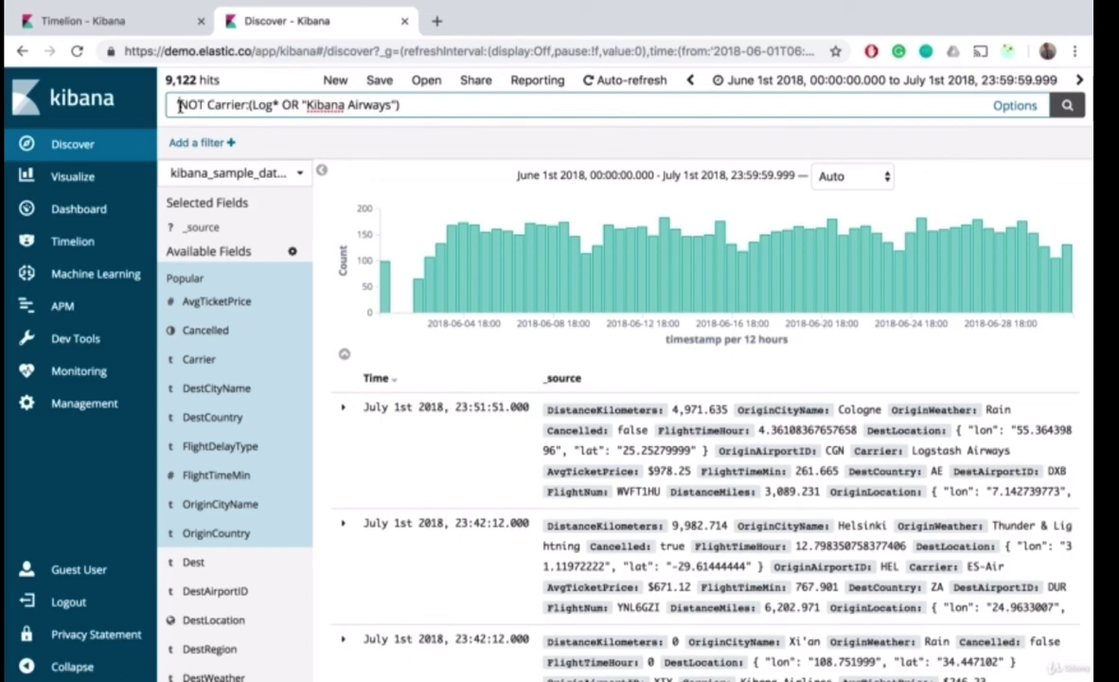
key(Delete)
click(1066, 107)
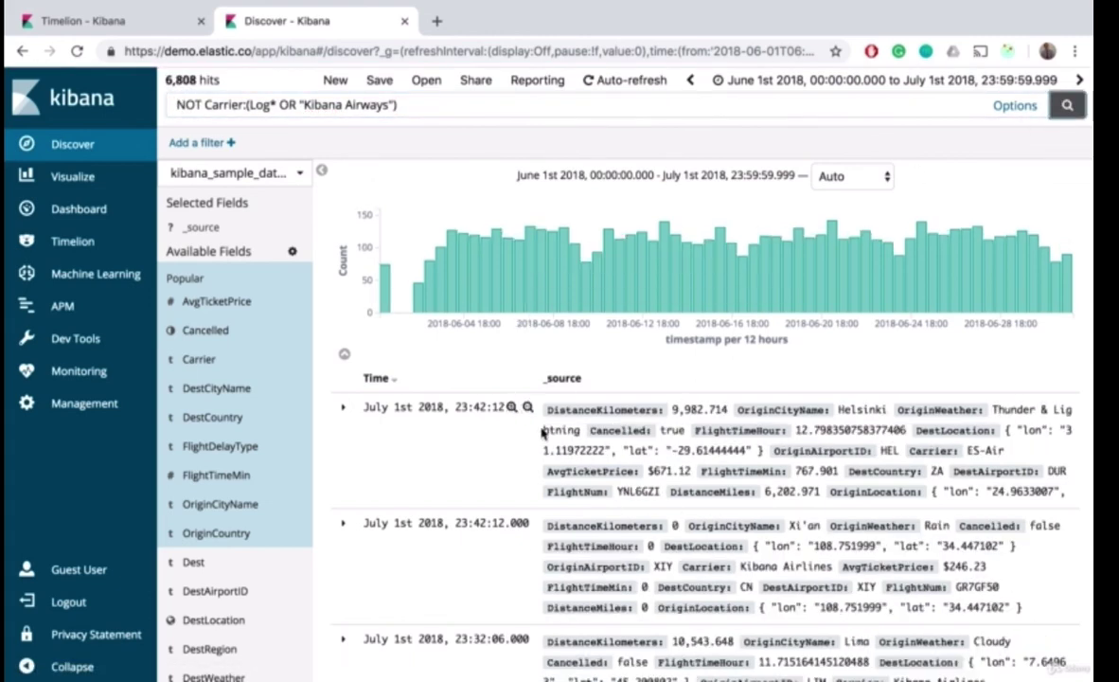
- Back in Timelion, change the third series' label to "Percent of Flights That were Not Logstash Airways or Kibana..." and rerun the expression
click(97, 22)
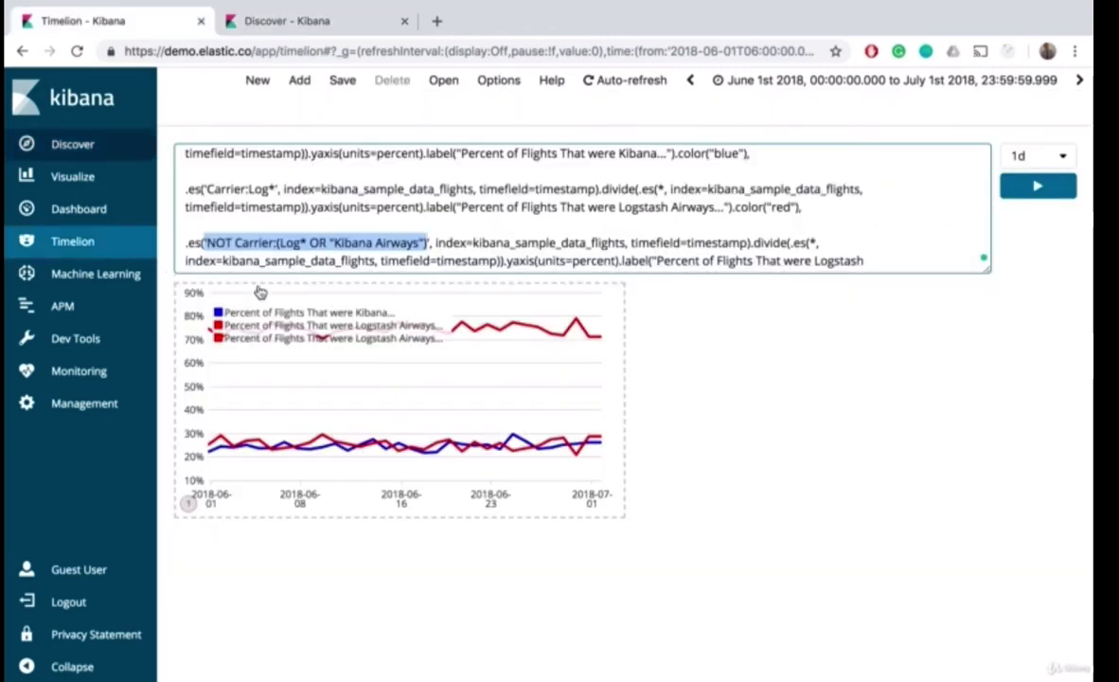
click(1032, 186)
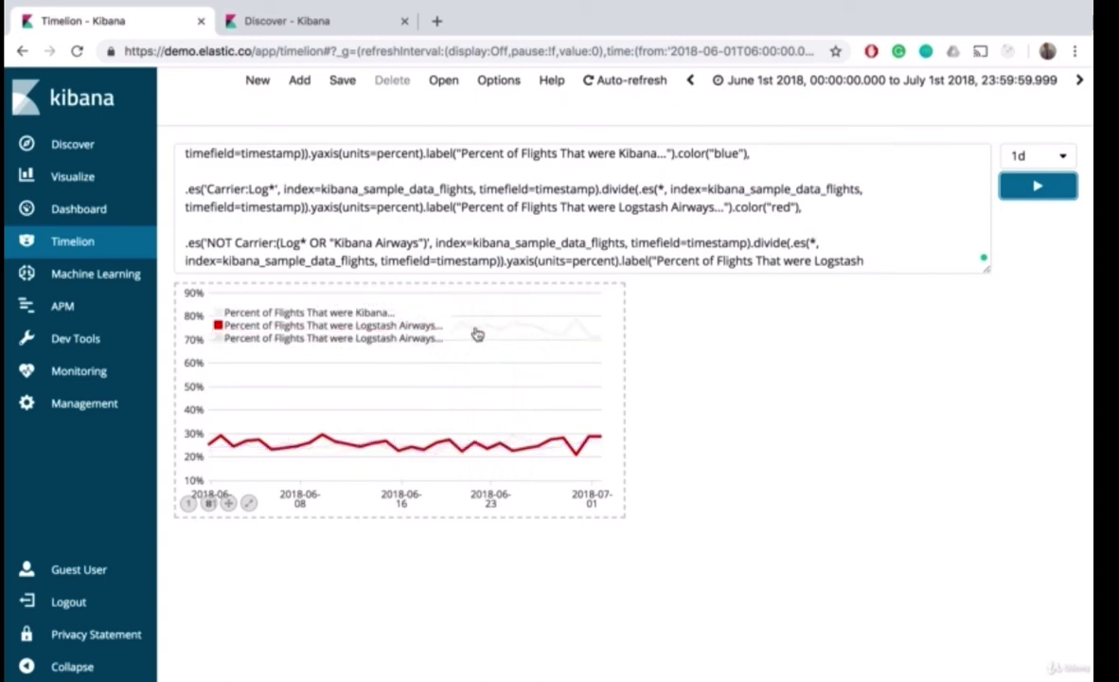
scroll(572, 210, down, 1)
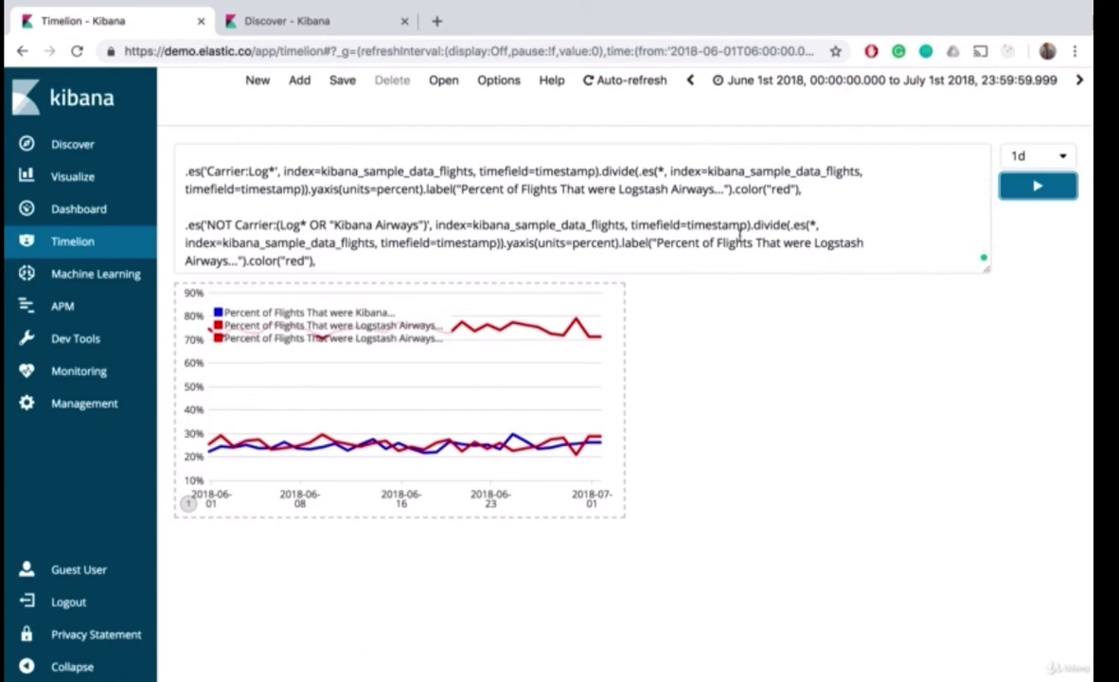
double_click(805, 243)
click(811, 243)
text(N )
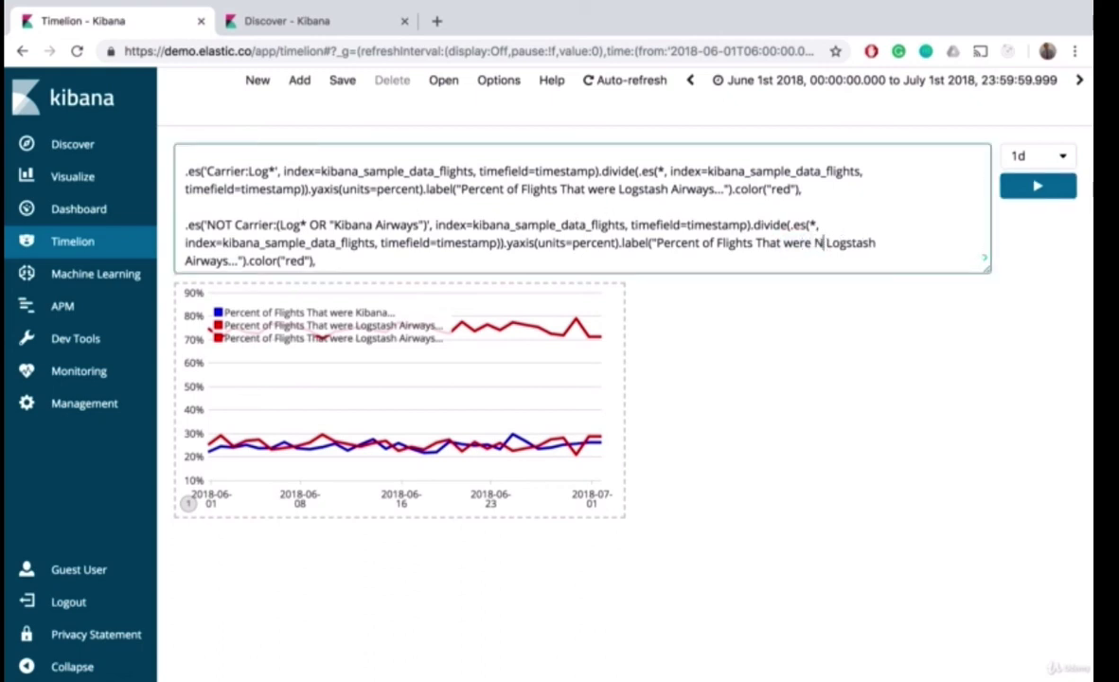
text(ot)
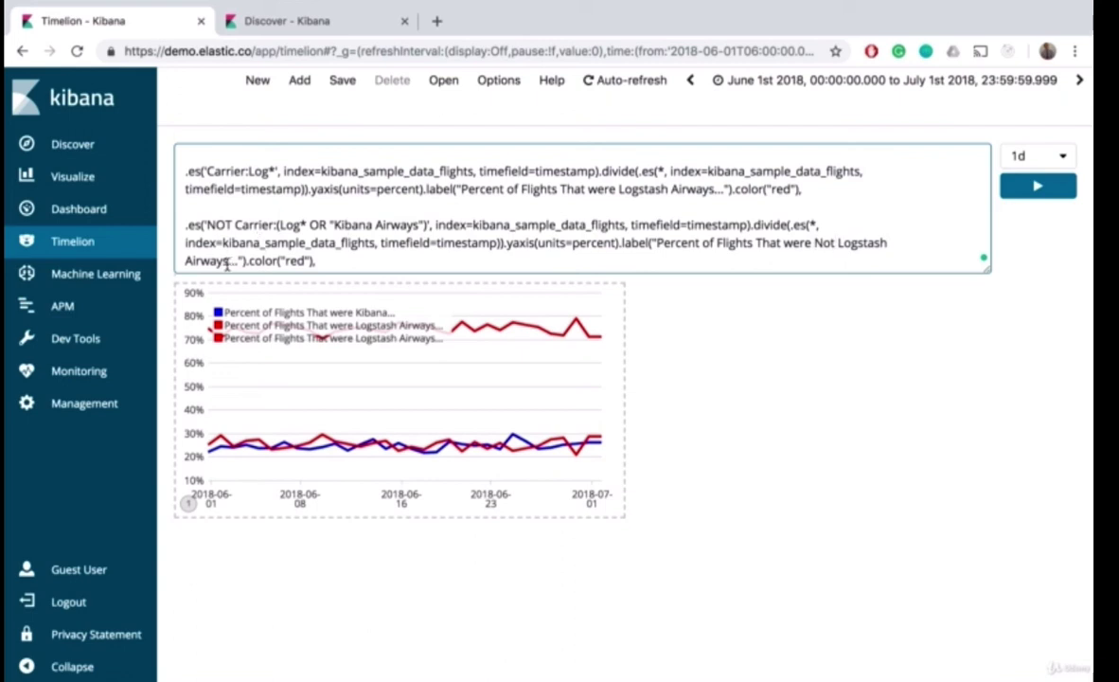
click(229, 261)
text(or Kibna)
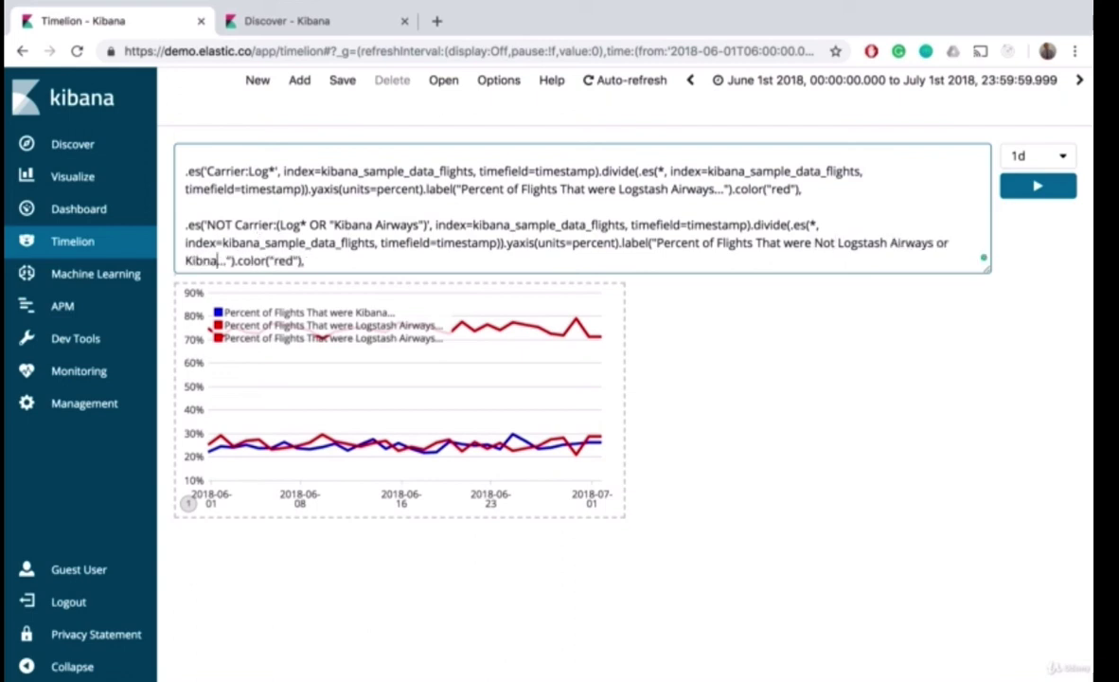
key(BackSpace)
text(an)
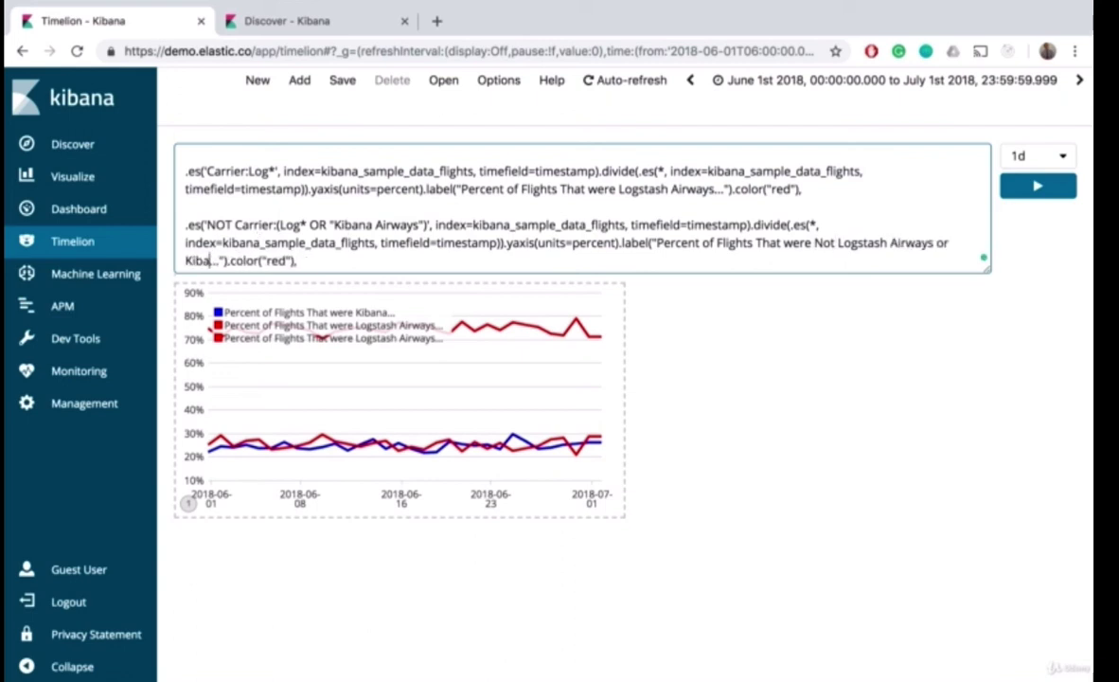
click(1055, 188)
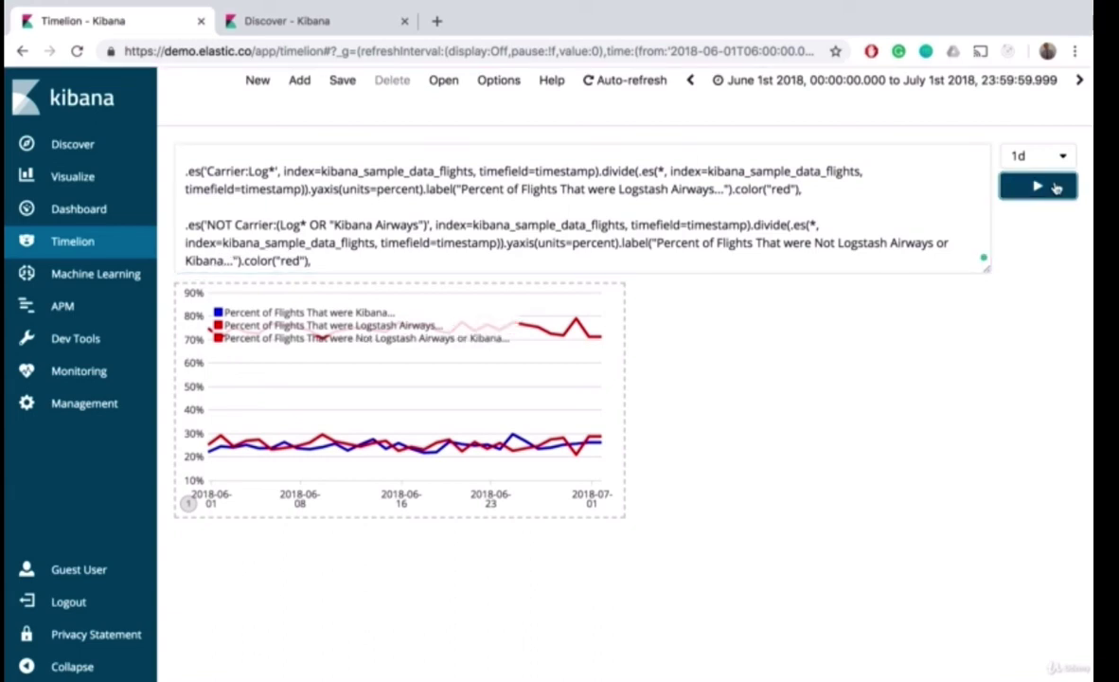